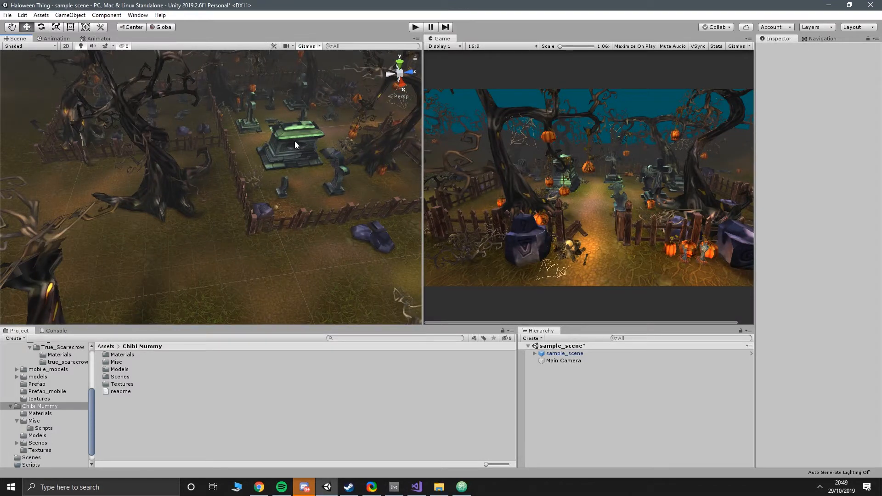
Set the Main Camera's clear flags to Solid Color and its background color to black
right_click_drag(325, 133, 193, 185)
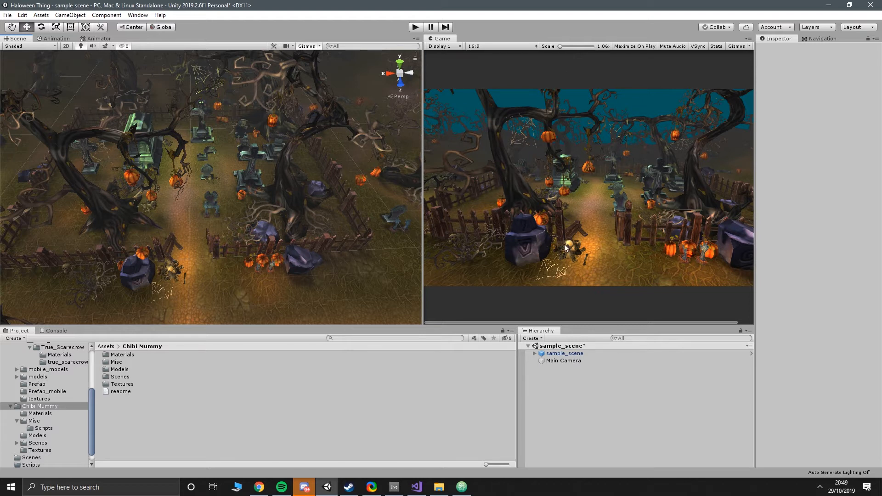
left_click(556, 361)
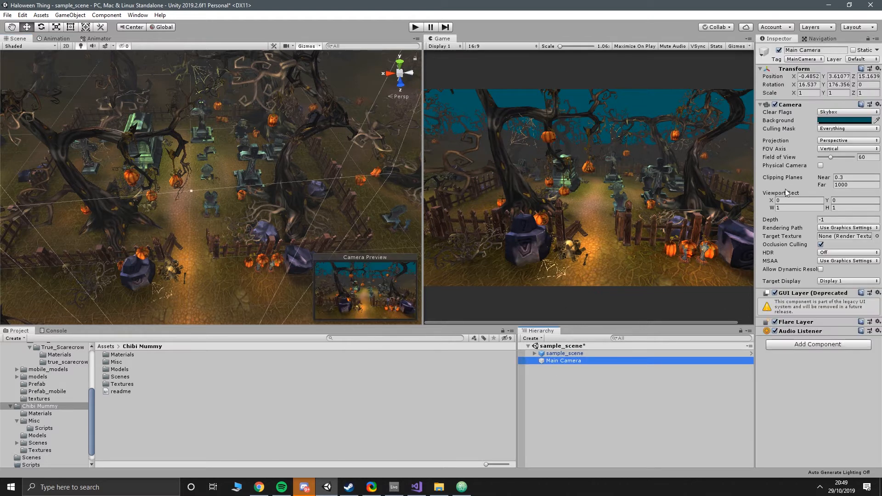
left_click(846, 113)
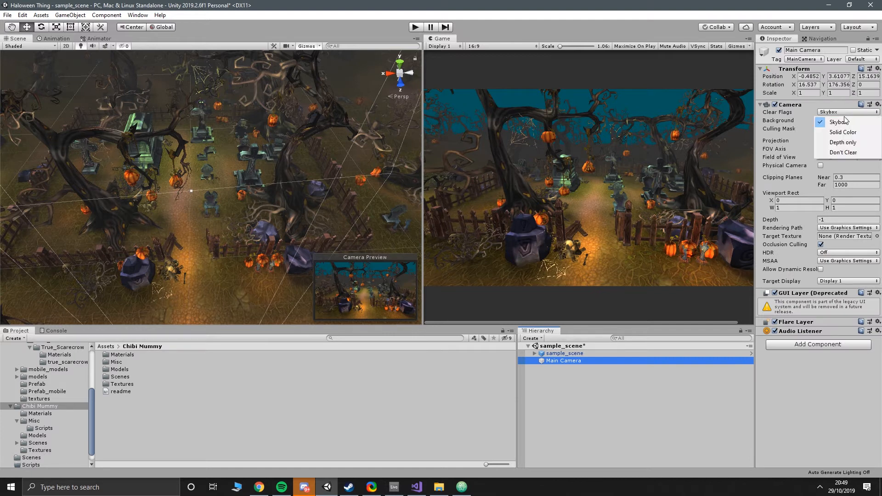
left_click(843, 132)
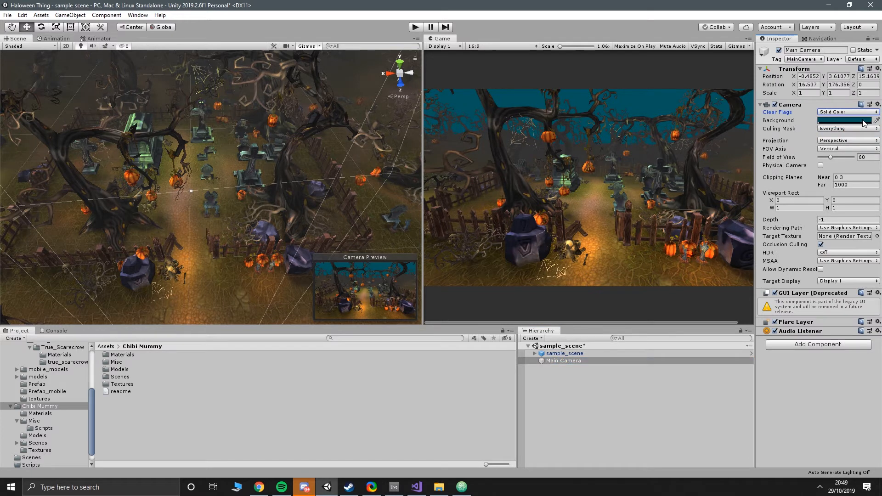
left_click(865, 121)
left_click_drag(385, 194, 350, 250)
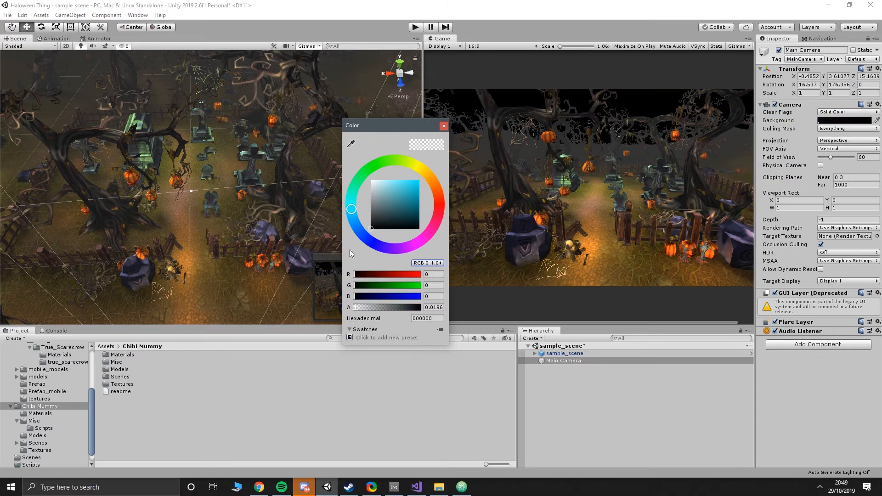
left_click(446, 116)
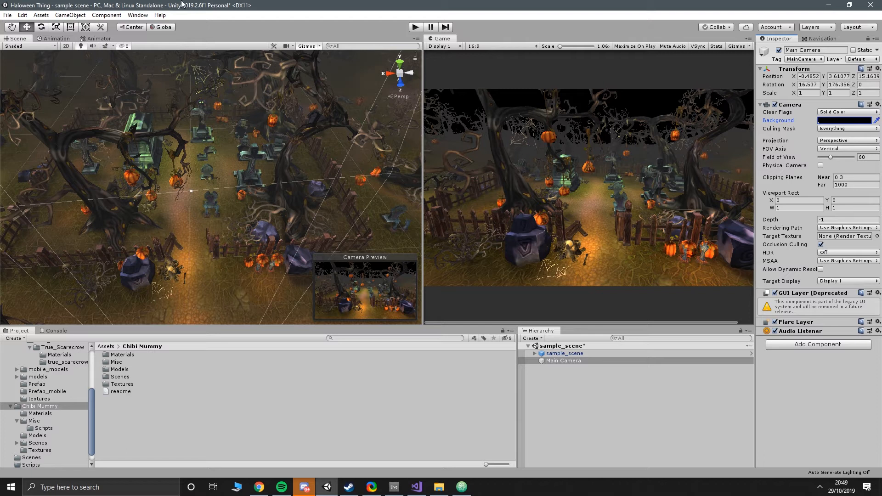
Change the scene's fog color to black in the lighting settings
left_click(138, 15)
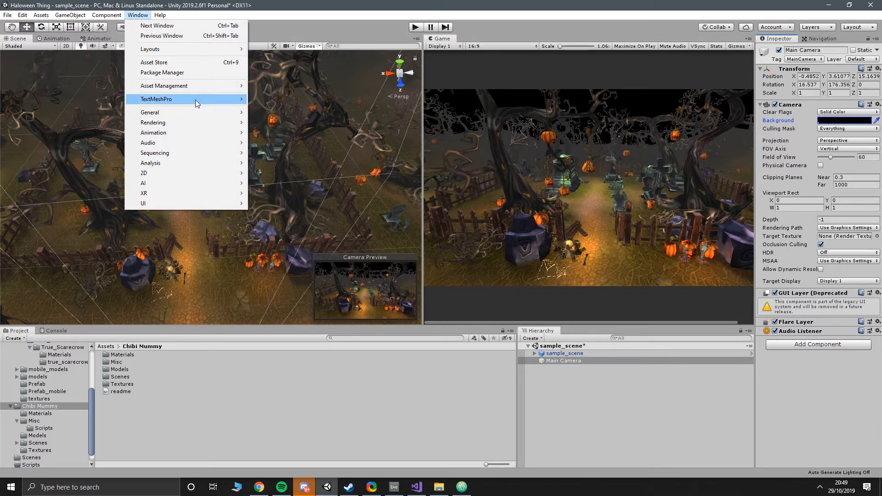
mouse_move(216, 122)
left_click(269, 121)
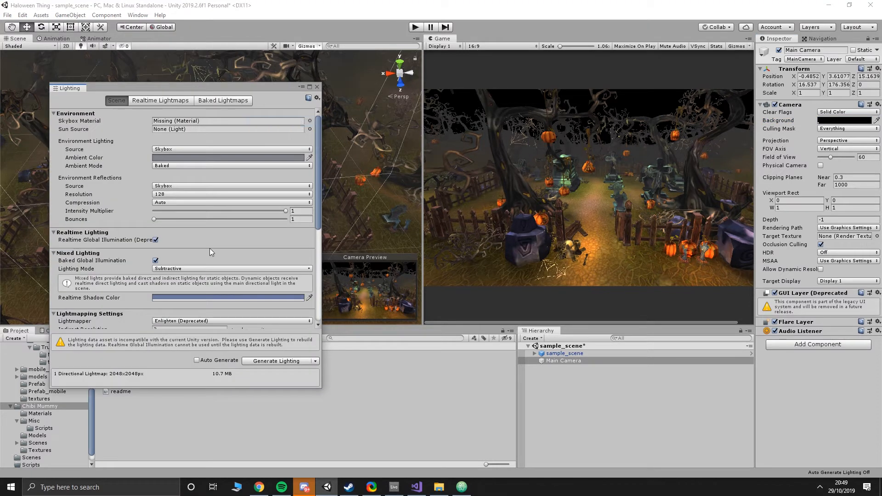
scroll(184, 262, "down", 6)
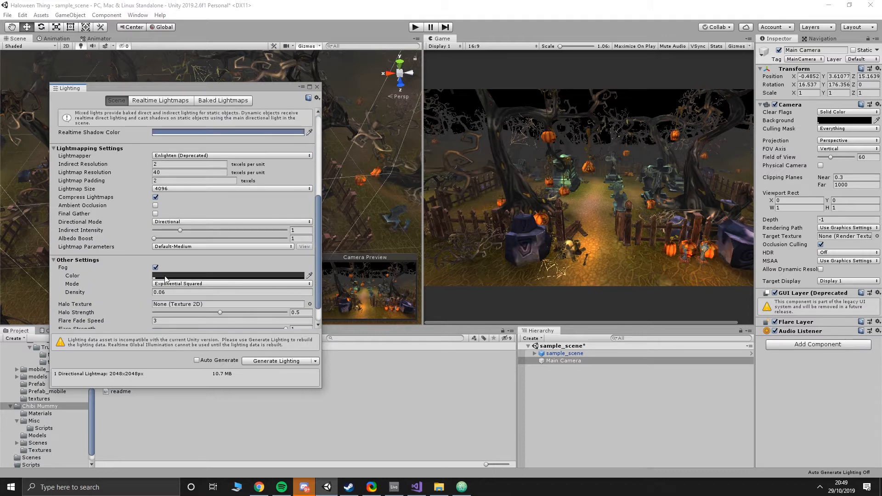
left_click(165, 276)
left_click_drag(380, 207, 346, 261)
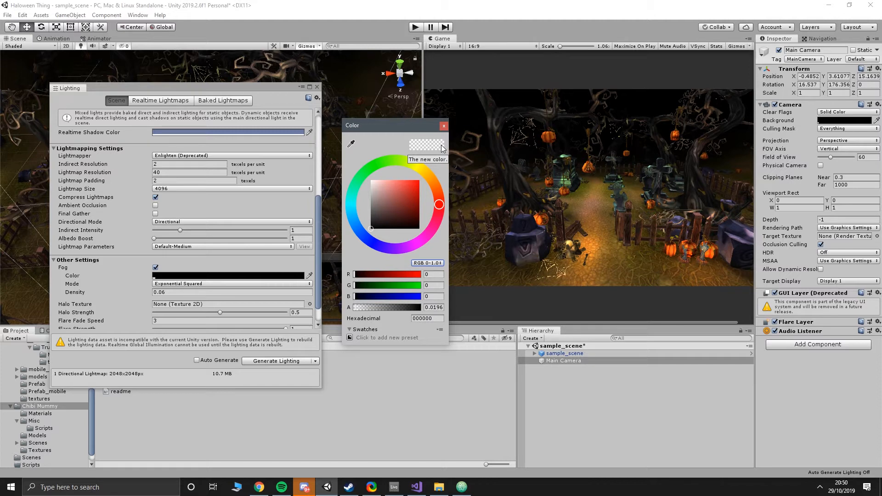
left_click(444, 126)
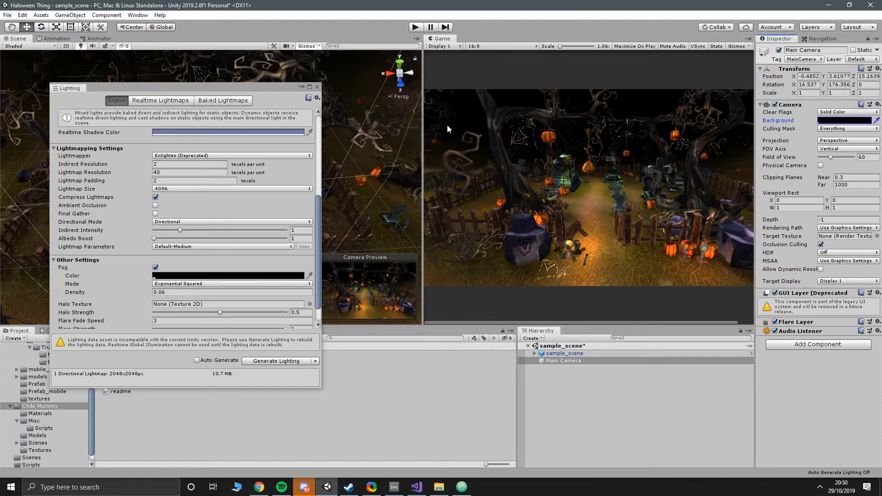
Set the fog density to 0.09 and close the lighting settings
left_click(147, 292)
left_click_drag(148, 292, 145, 291)
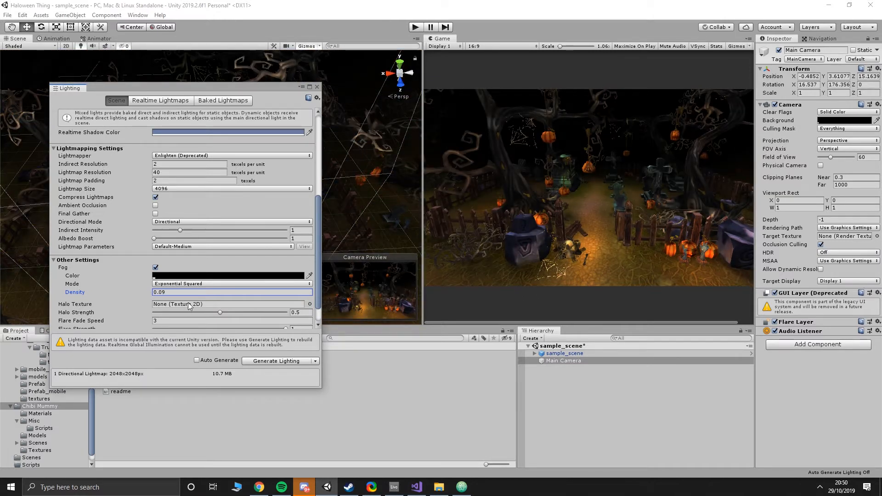
left_click(317, 87)
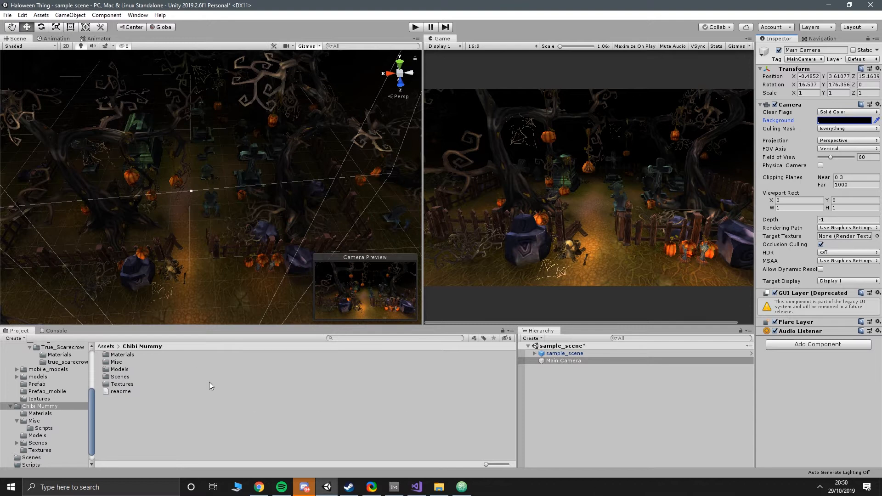
Place the Chibi Mummy mummy_rig model on the graveyard path and apply the Mat_mummy_yellow material to it
scroll(40, 452, "down", 1)
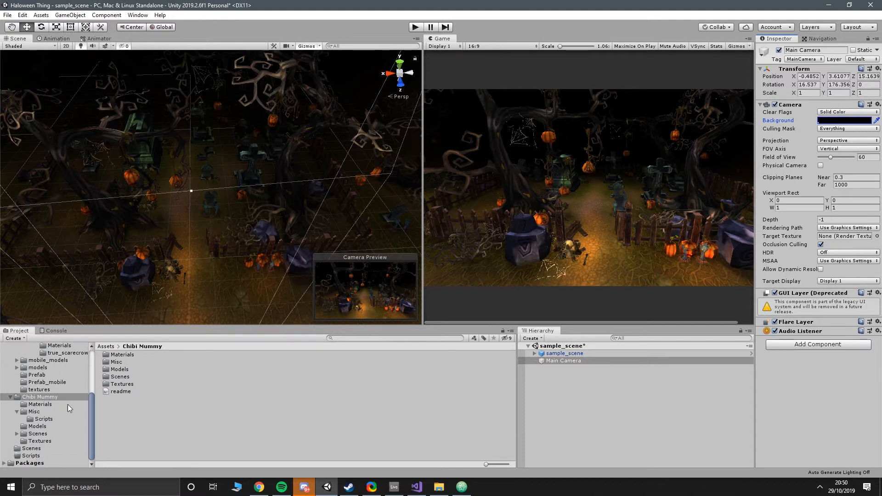
left_click(37, 427)
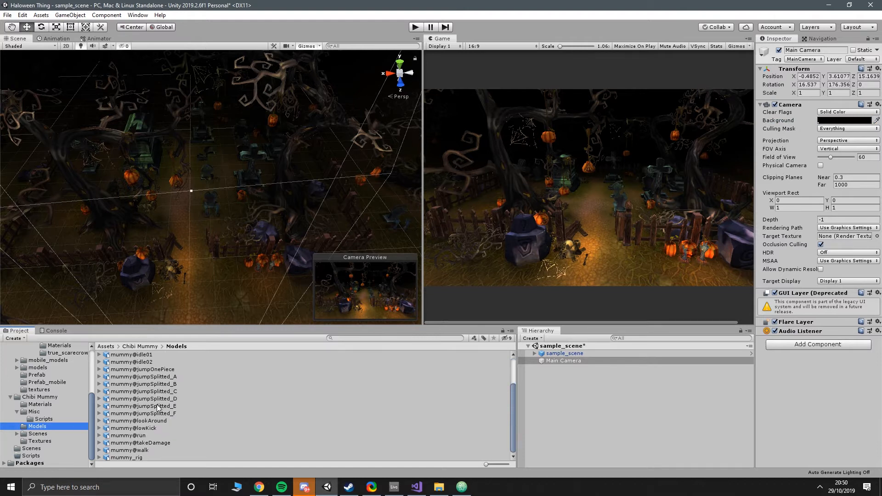
left_click_drag(131, 458, 204, 233)
key("f")
scroll(191, 197, "up", 6)
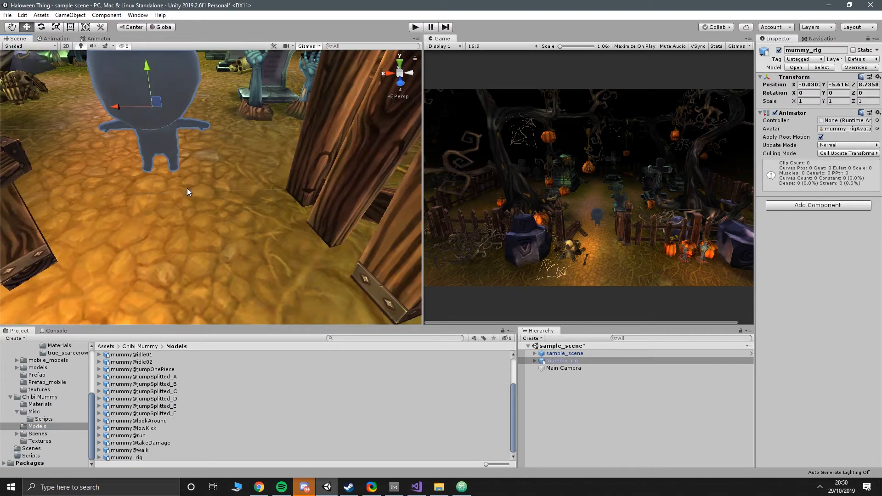
scroll(185, 173, "down", 10)
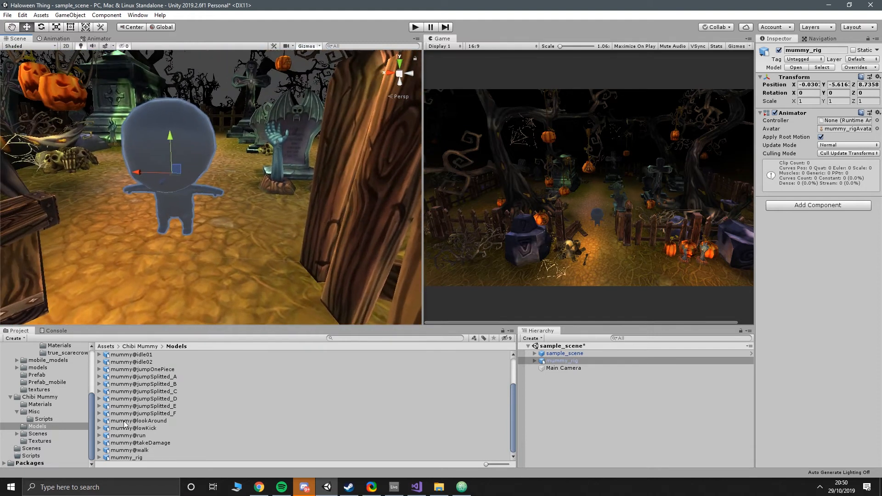
left_click(40, 404)
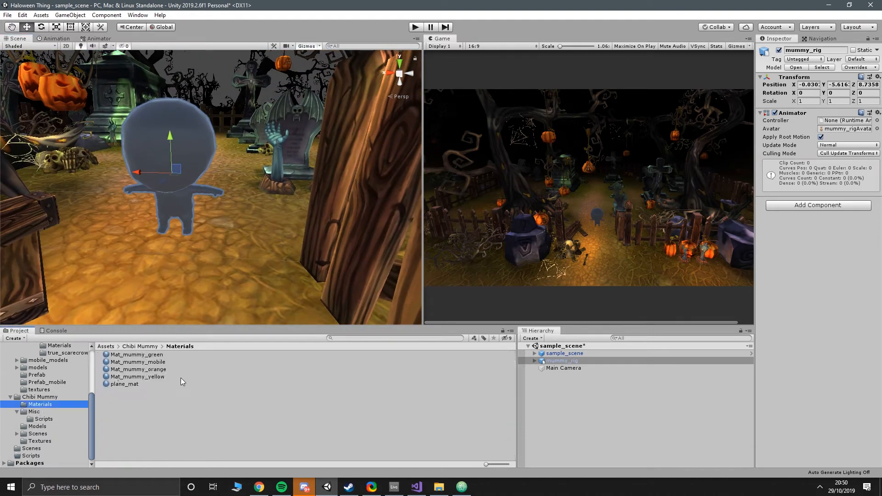
left_click_drag(144, 378, 291, 230)
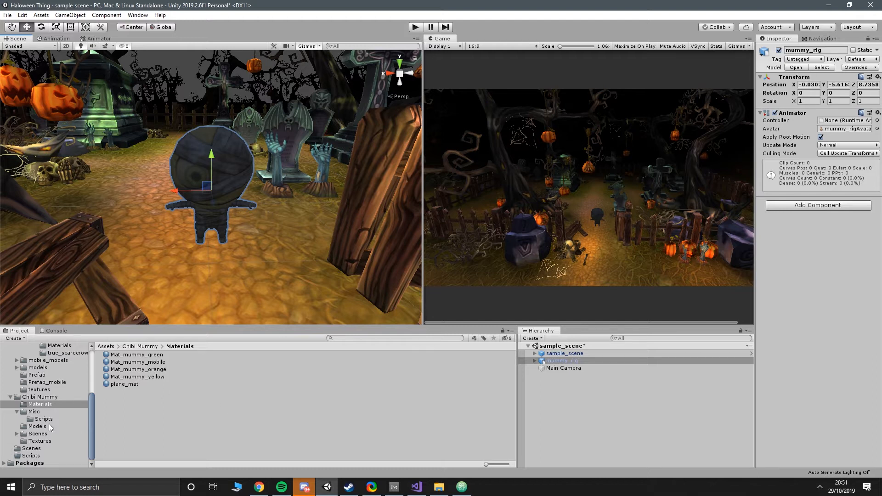
Create a C# script named MummyController in the Assets Scripts folder
scroll(77, 370, "up", 5)
left_click(55, 382)
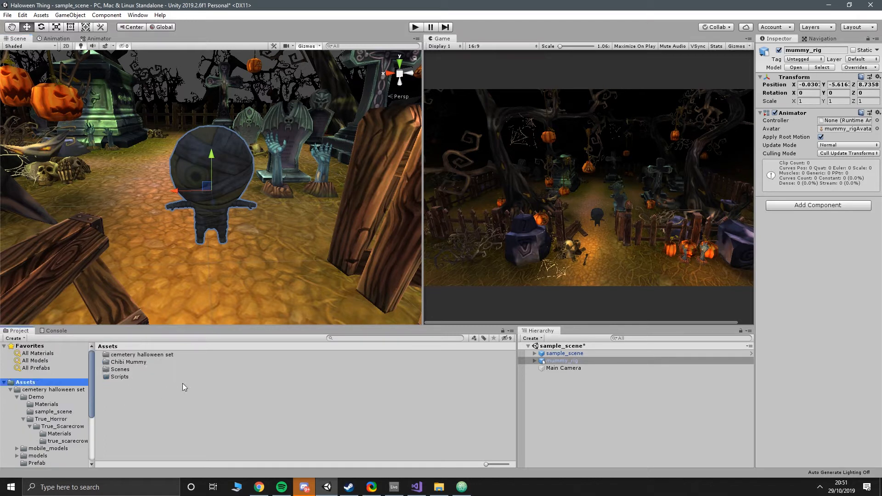
double_click(124, 377)
right_click(231, 389)
mouse_move(299, 176)
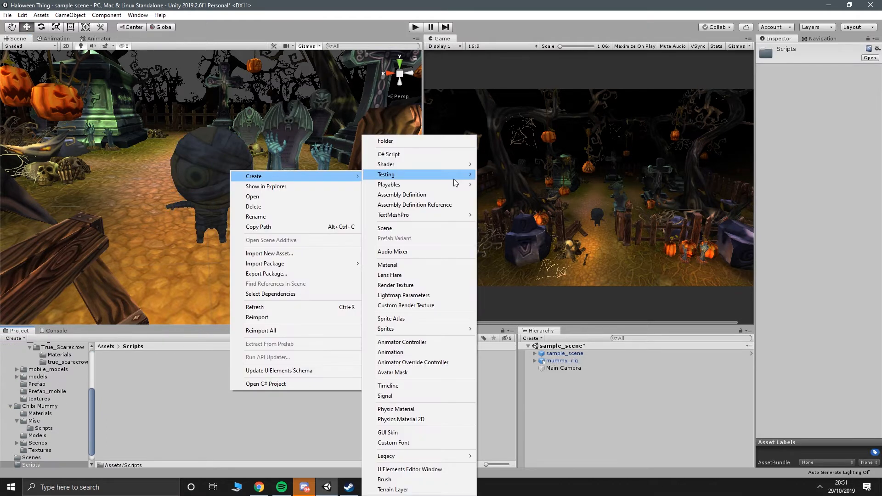
left_click(433, 156)
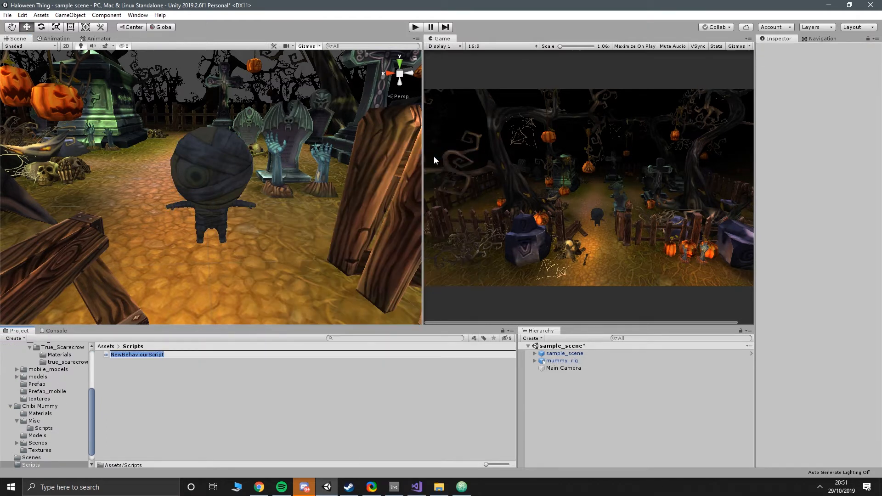
type("MummyController")
key("Return")
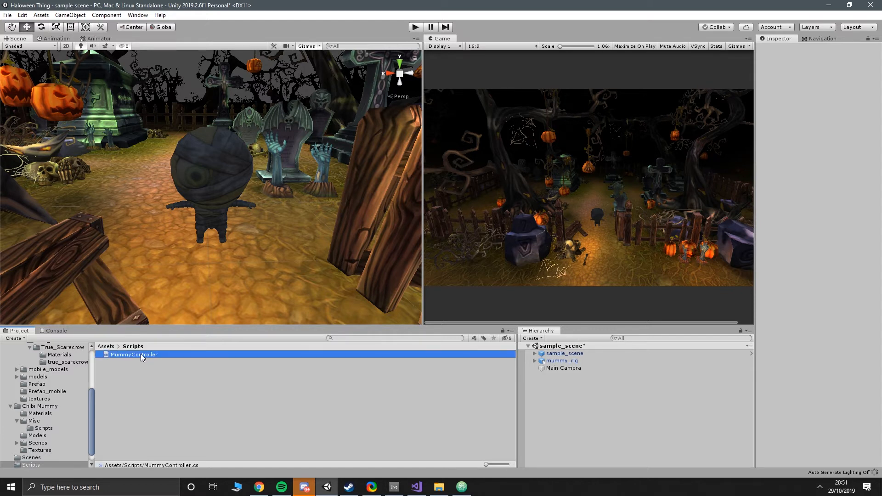
Open MummyController in Visual Studio, clearing the default Start and Update methods and putting the opening brace on the class line
double_click(141, 354)
left_click_drag(108, 256, 57, 142)
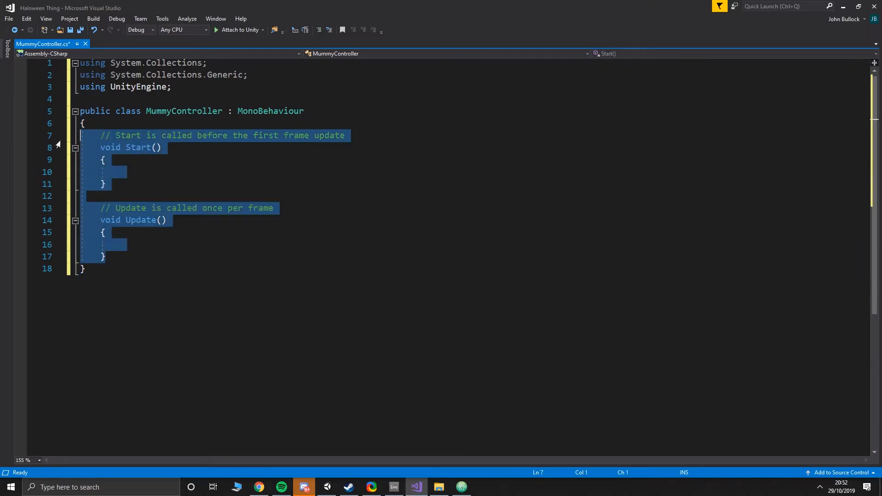
key("BackSpace")
key("Up")
key("BackSpace")
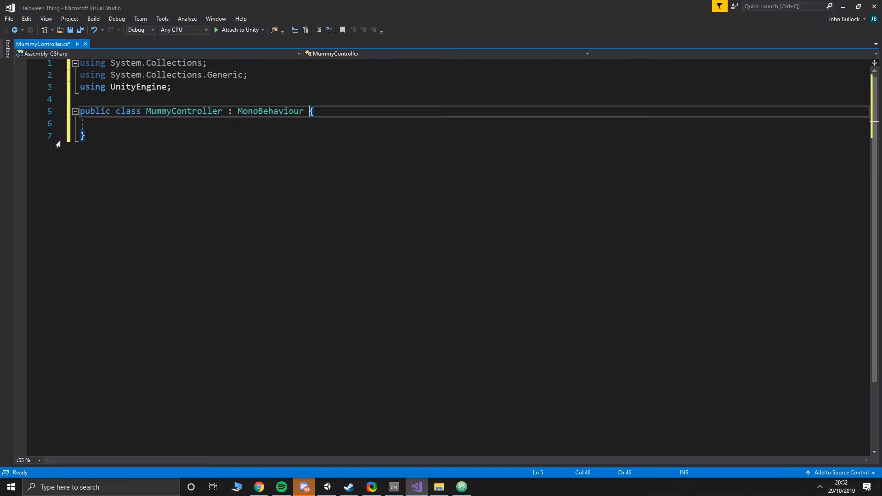
key("Return")
key("Return")
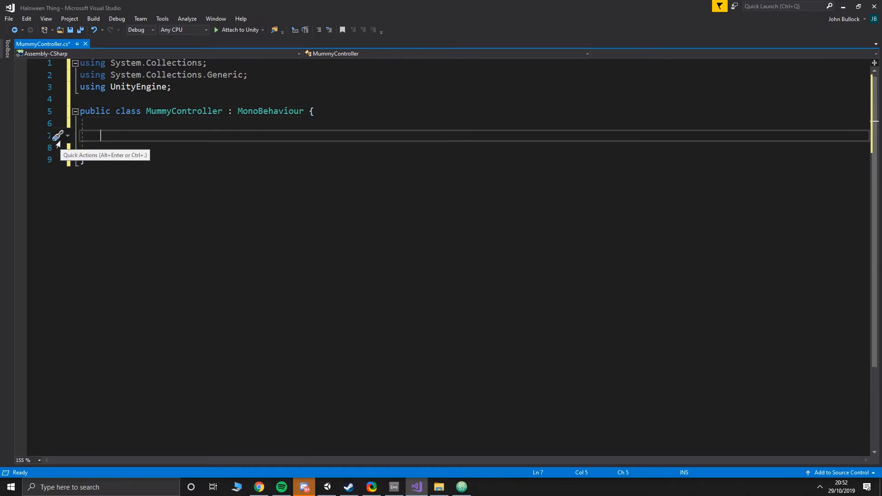
Declare a Transform field named _camera in the MummyController class
type("Transform")
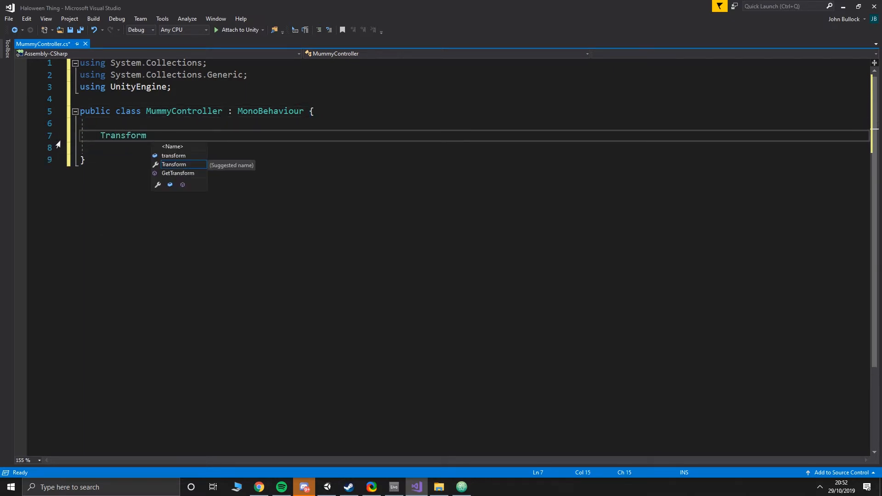
key("BackSpace")
key("BackSpace")
key("BackSpace")
key("BackSpace")
key("BackSpace")
key("BackSpace")
key("BackSpace")
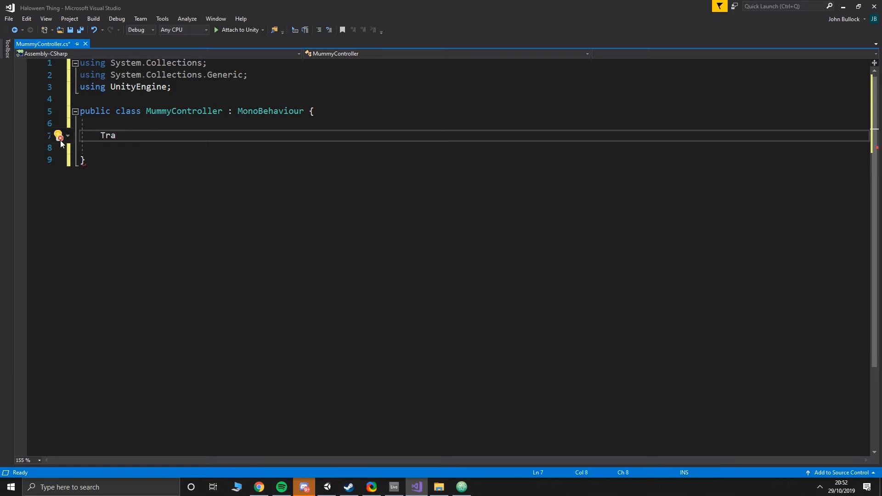
type("nsform ")
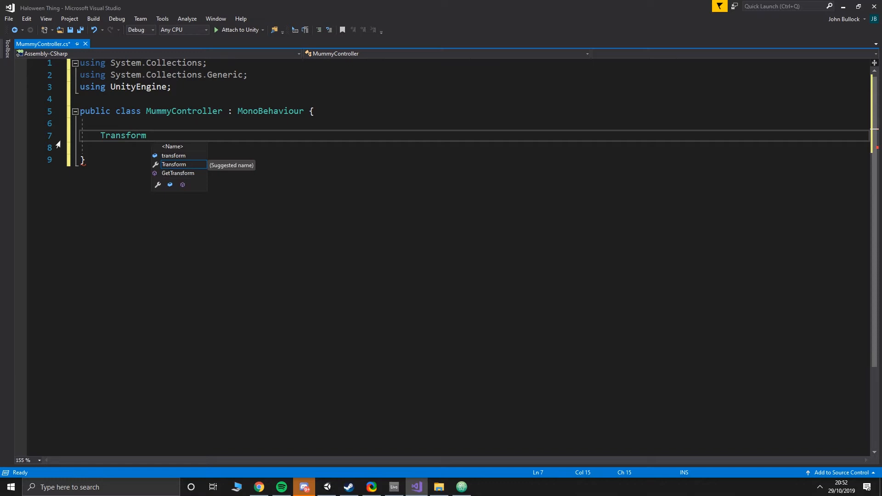
type("_camera;")
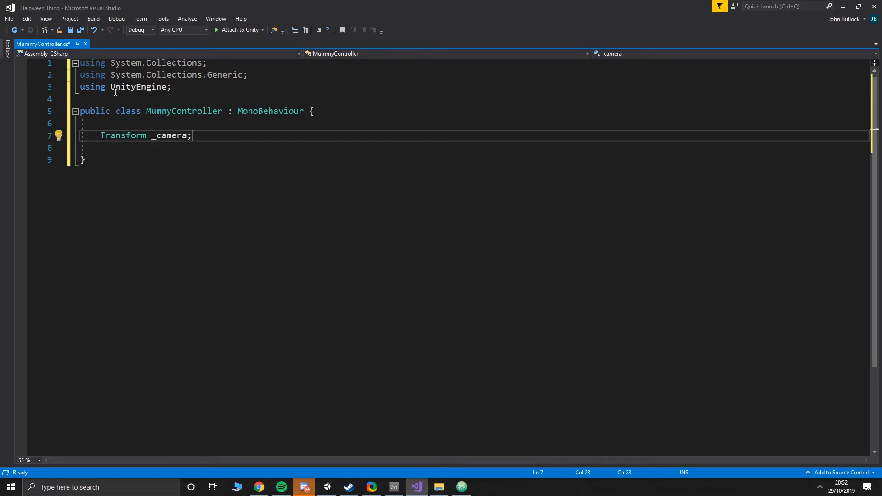
Declare an Animator field named _animtor on the line below the _camera field
left_click(159, 140)
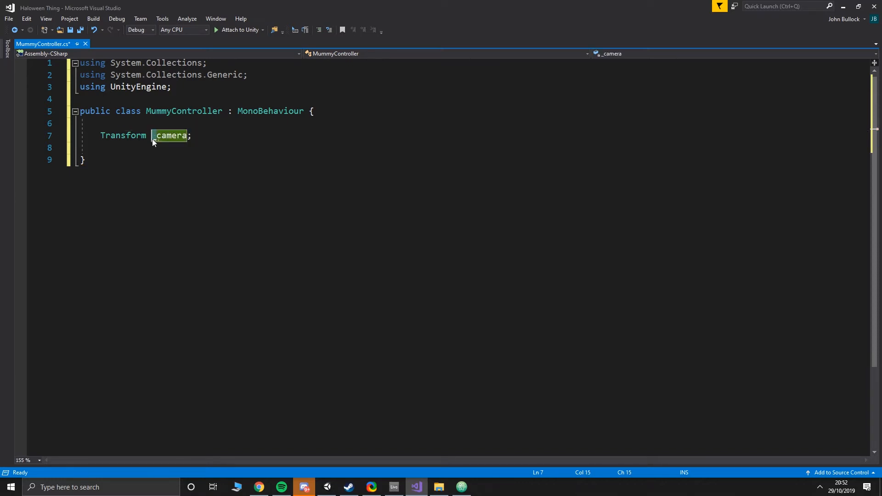
key("Up")
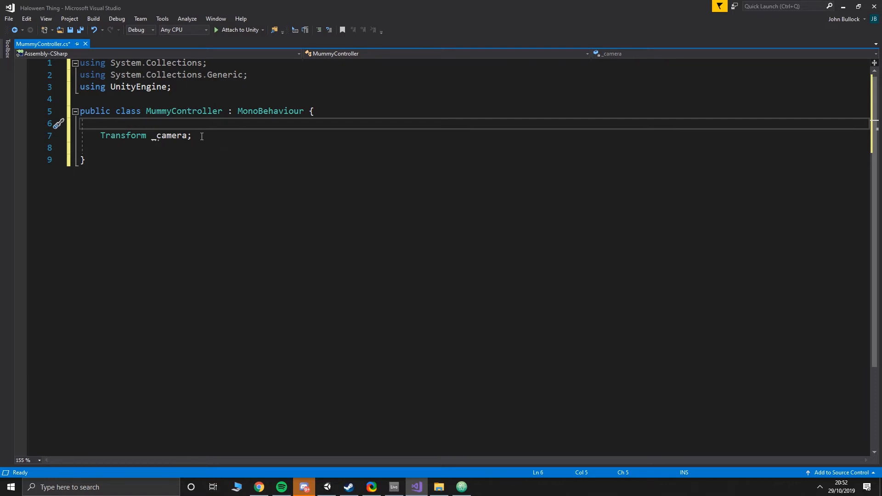
left_click(202, 137)
key("Return")
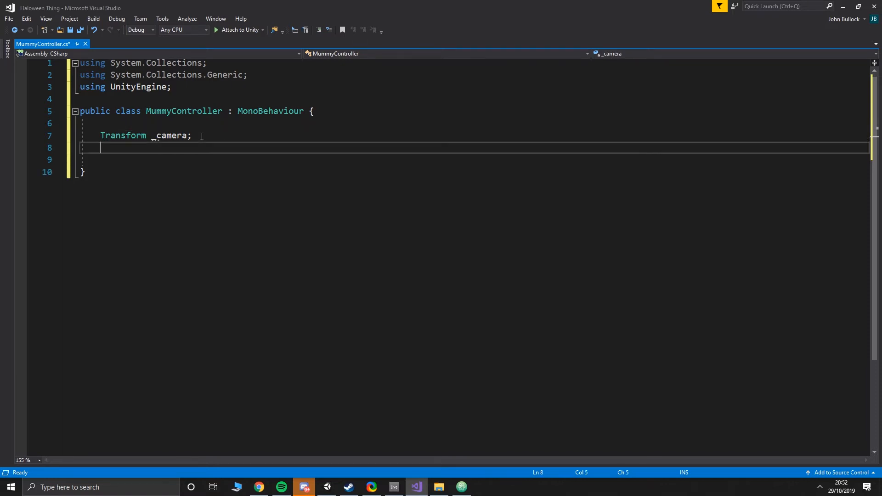
type("Ani")
type("mator _a")
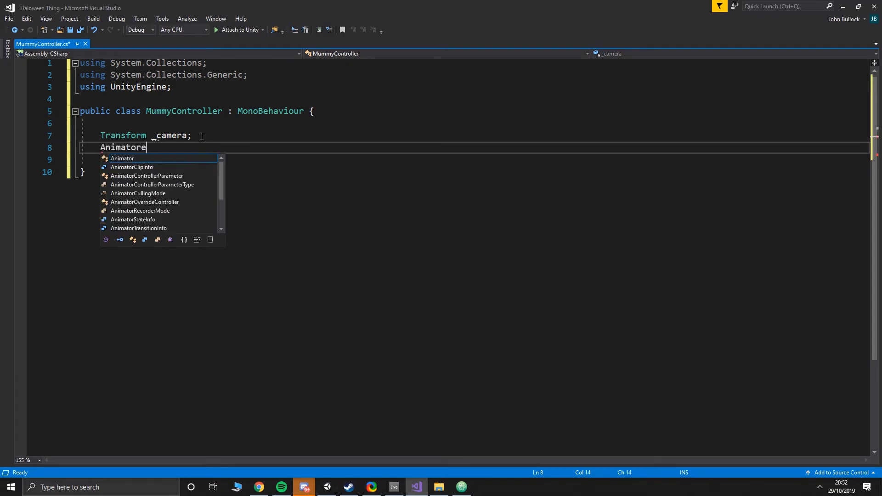
type("nimtor;")
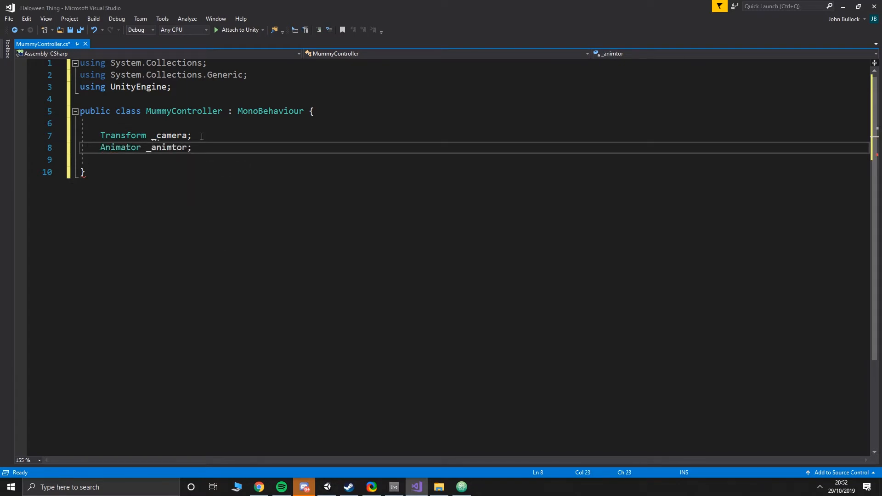
Import the UnityEngine.AI namespace on a new line below the UnityEngine directive
key("Return")
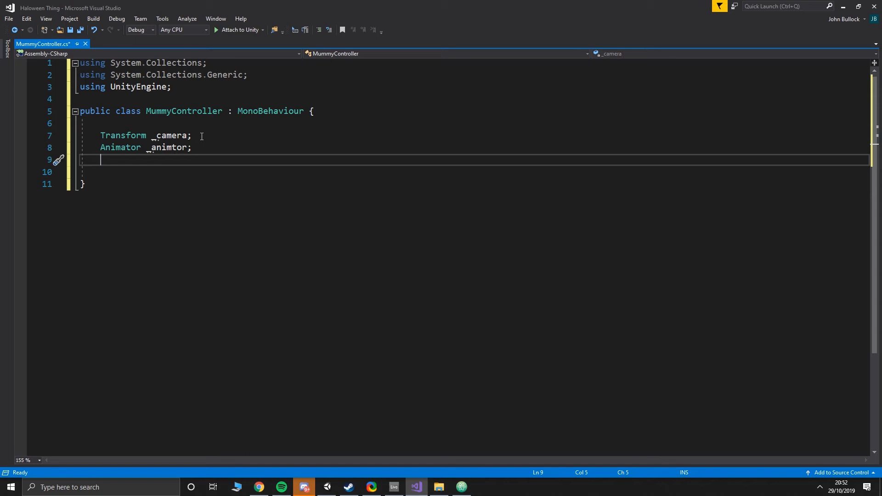
left_click(454, 88)
key("Return")
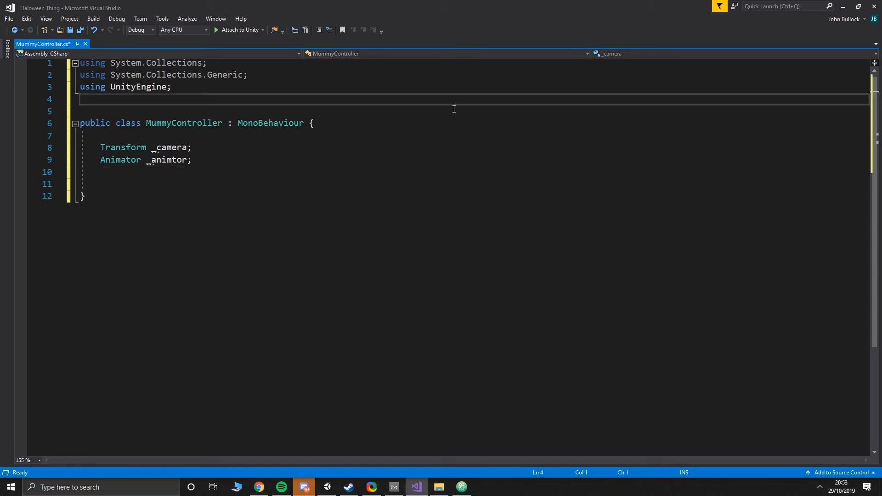
type("using Unti")
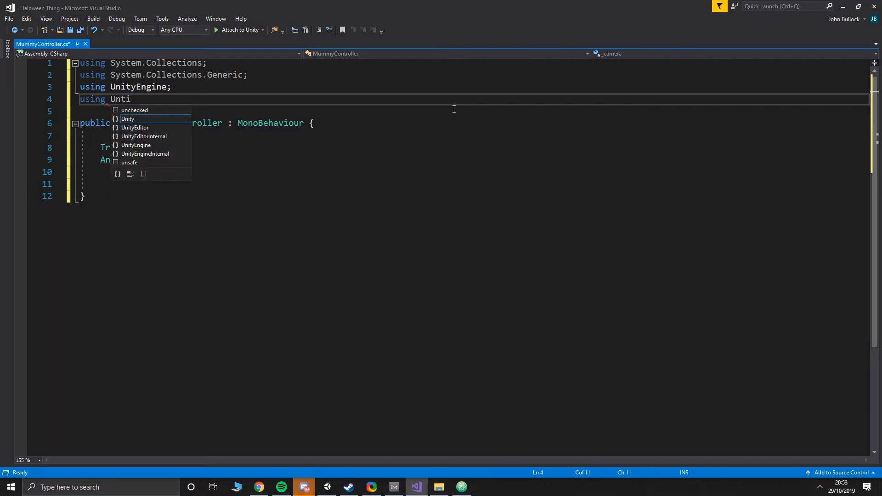
key("BackSpace")
key("BackSpace")
type("ityEngine")
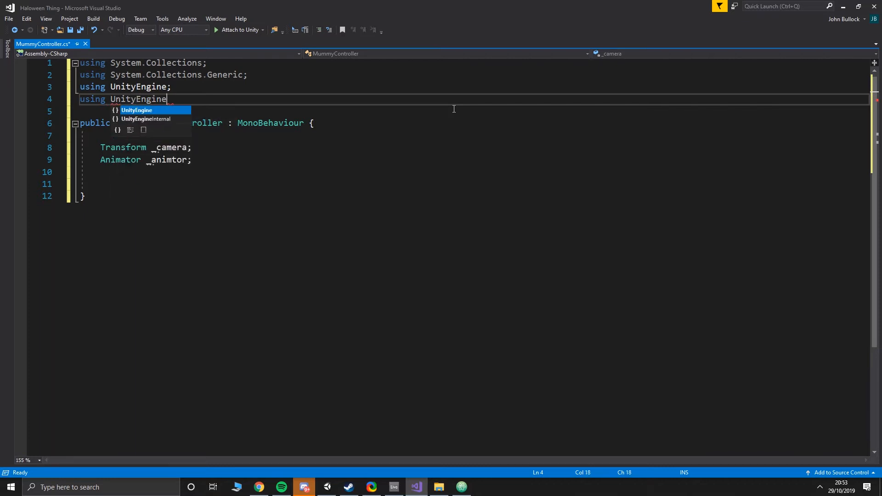
type(".AI;")
Declare a NavMeshAgent field named _agent on the line below the Animator field
key("Down")
key("Down")
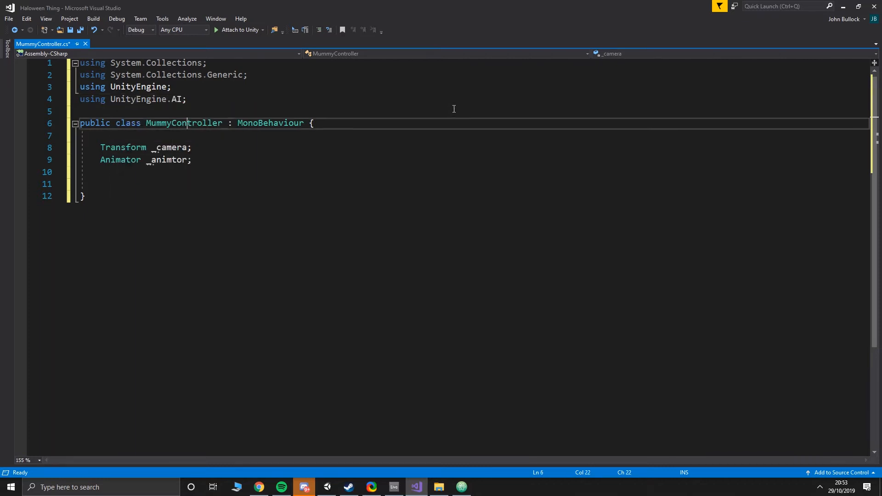
key("Down")
key("Down")
key("Down")
key("Down")
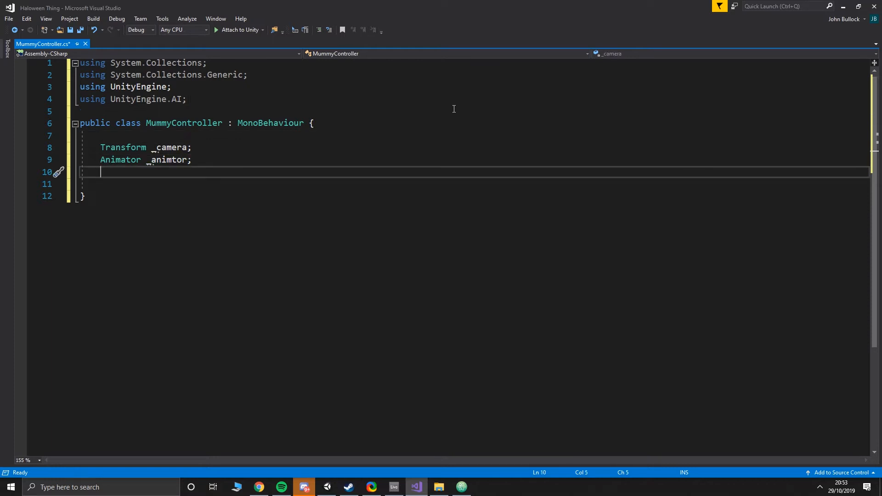
type("Nav")
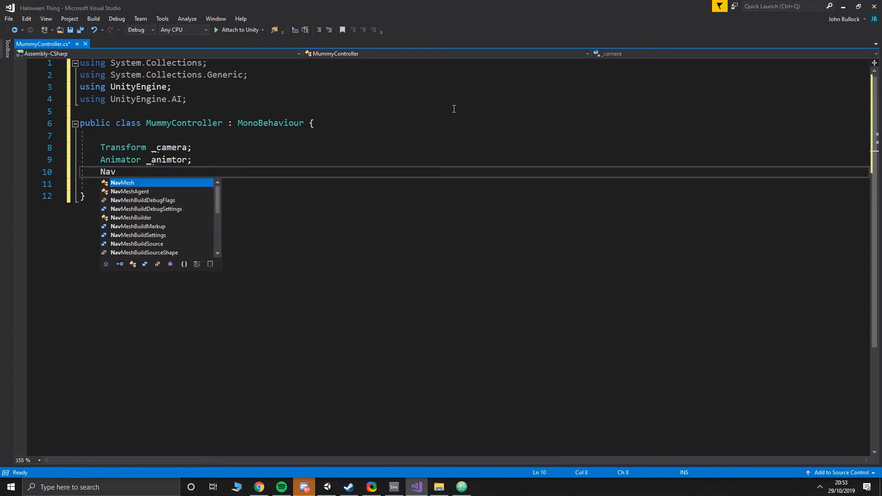
type("MeshAgent ")
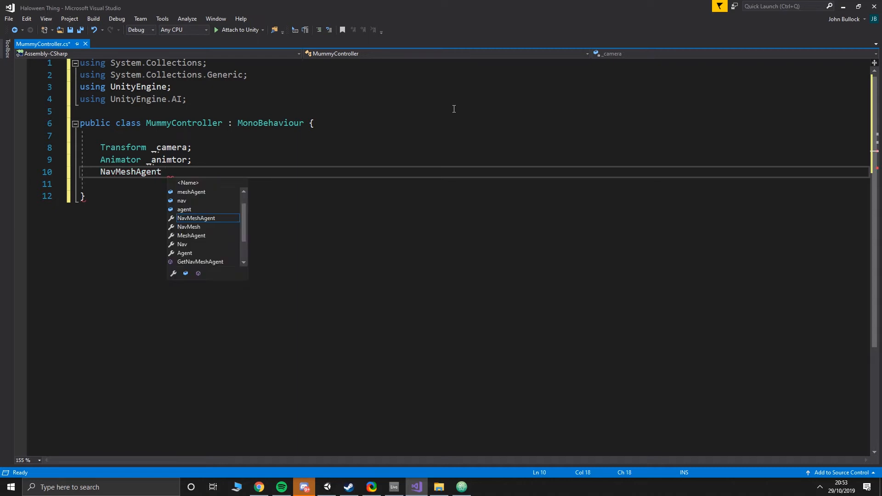
type("_agent;")
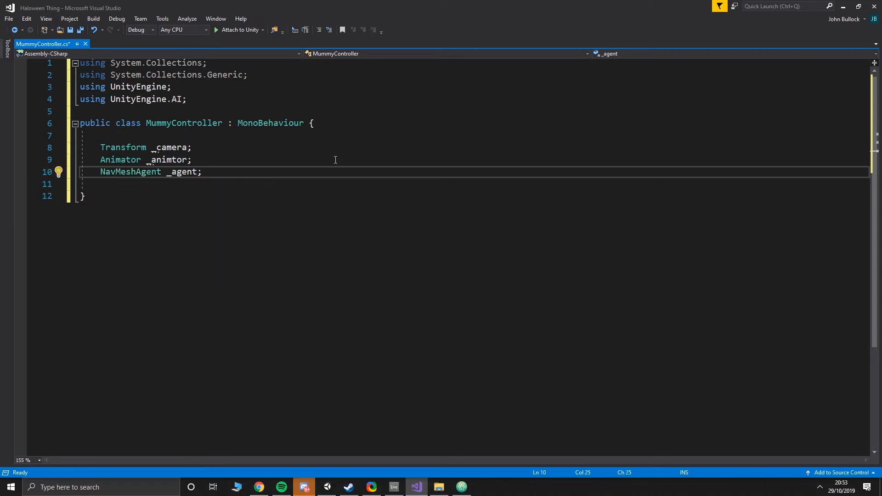
Add a private Start method below the fields and assign Camera.main.transform to _camera in it
key("Return")
key("Return")
type("start")
key("Tab")
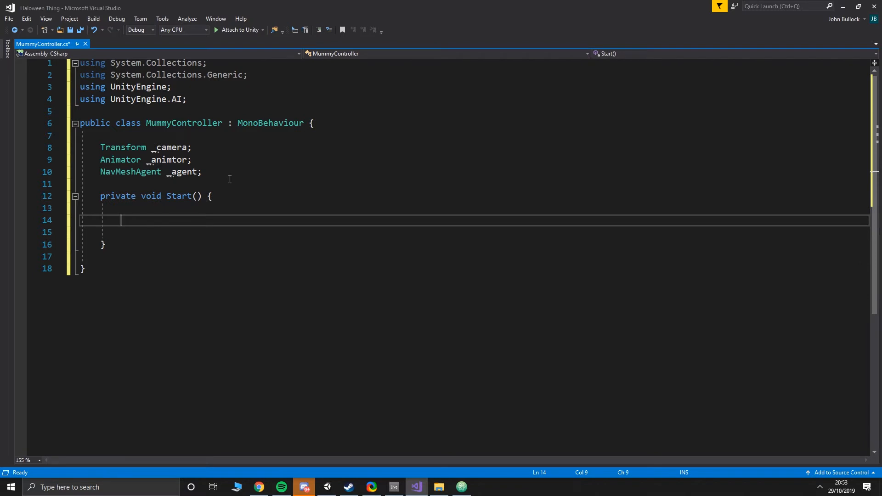
type("_camera = Camera.ma")
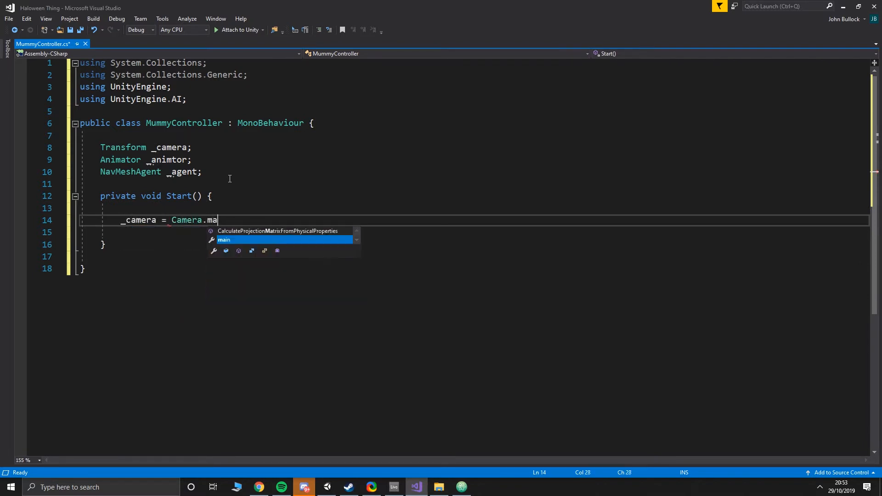
type("in.transform;")
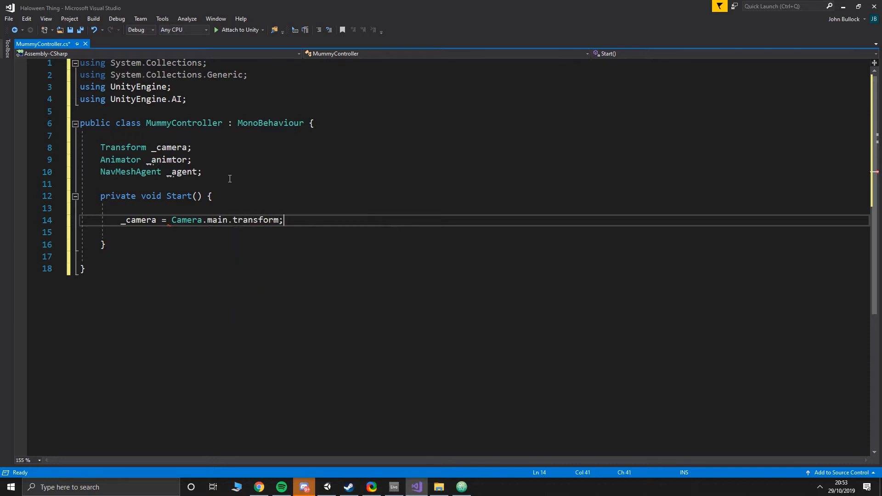
Assign GetComponent<Animator>() to _animator in Start and correct the misspelled Animator field name to _animator
key("Return")
type("_animator ")
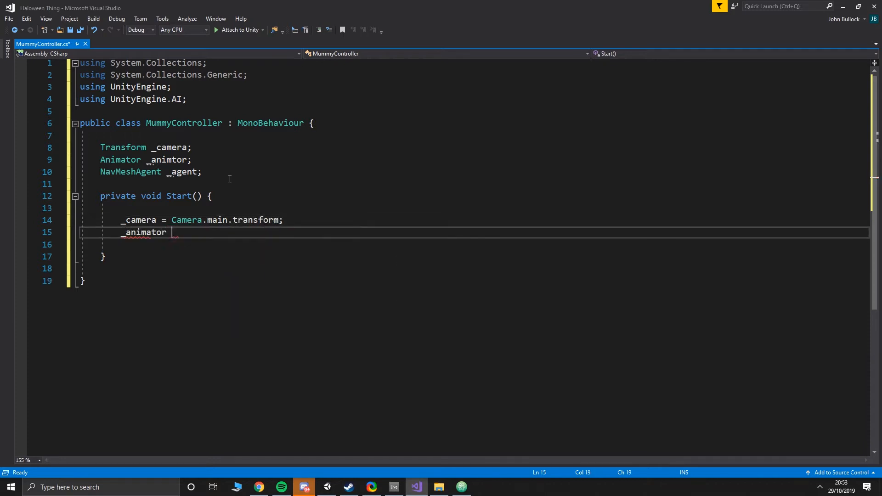
type("= GetC")
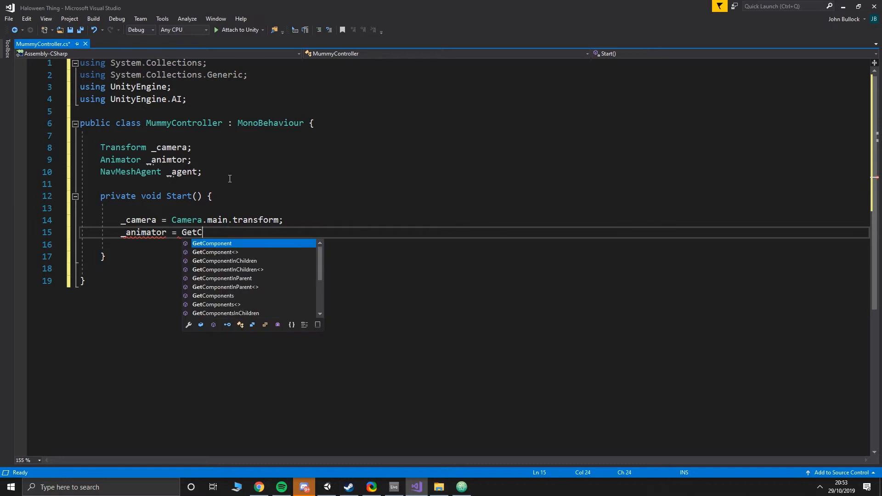
type("omponent<A")
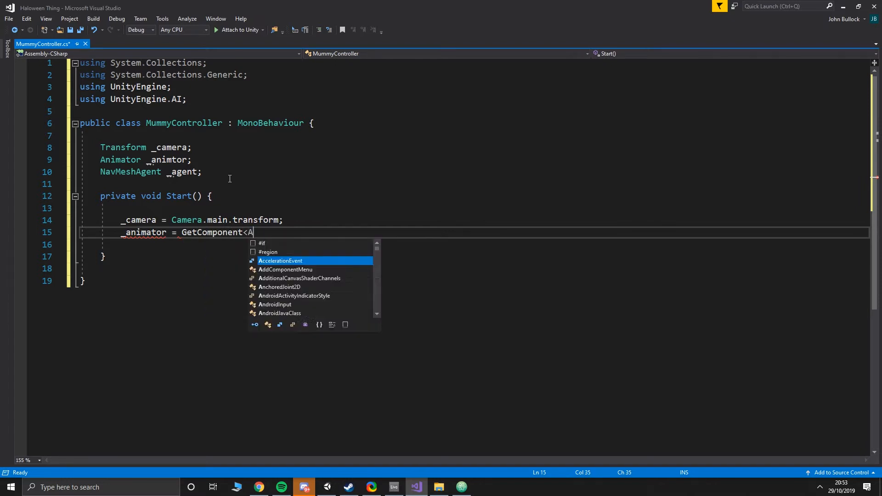
type("nimator>();")
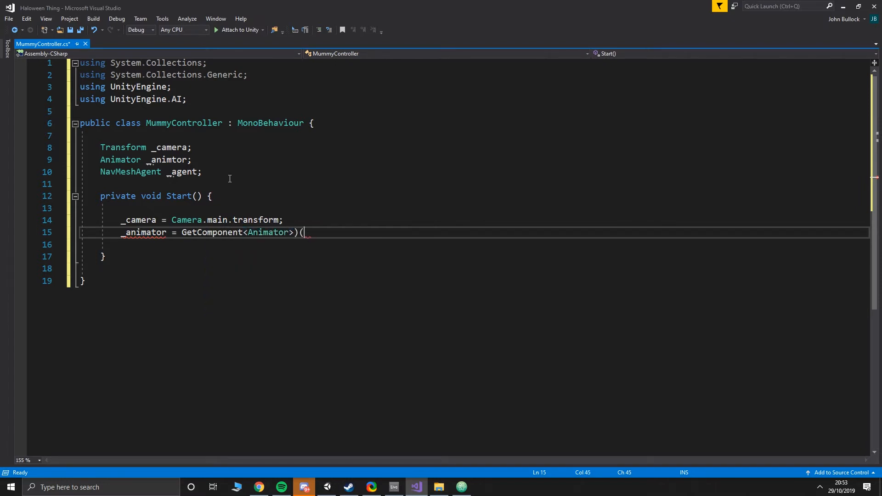
key("Return")
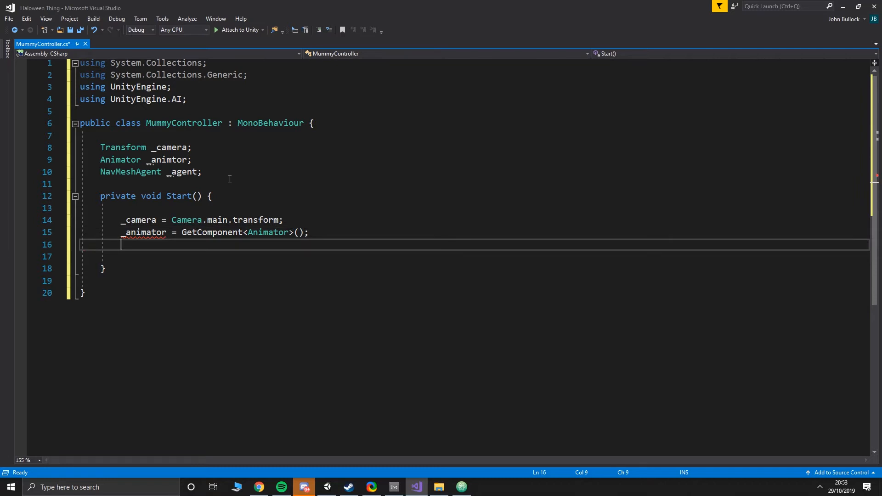
left_click(177, 160)
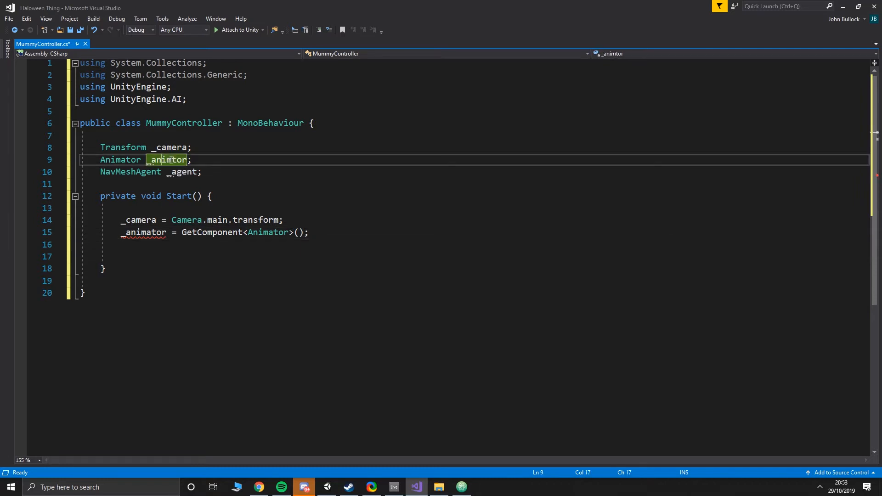
type("a")
Assign GetComponent<NavMeshAgent>() to _agent on the next line of Start and save the script
left_click(178, 246)
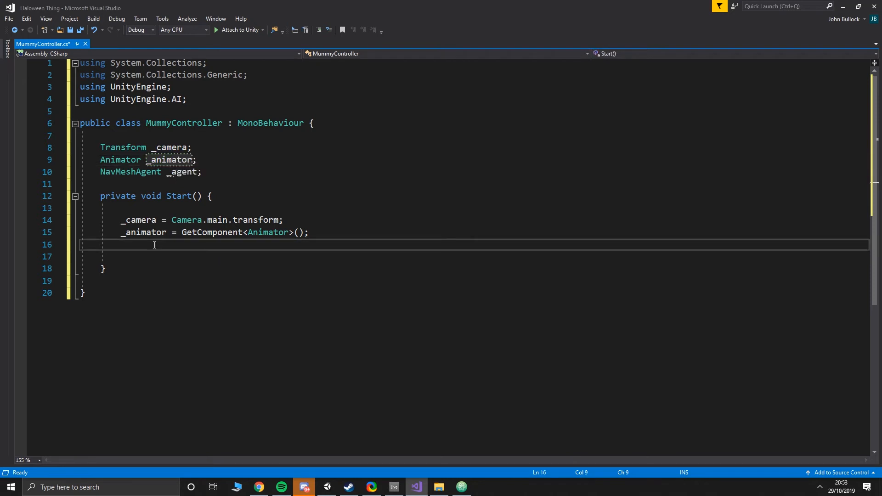
type("_age")
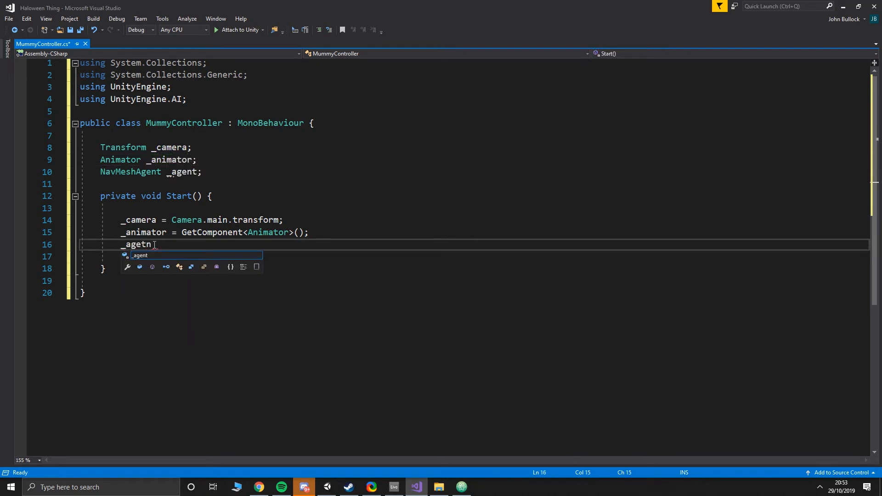
key("Tab")
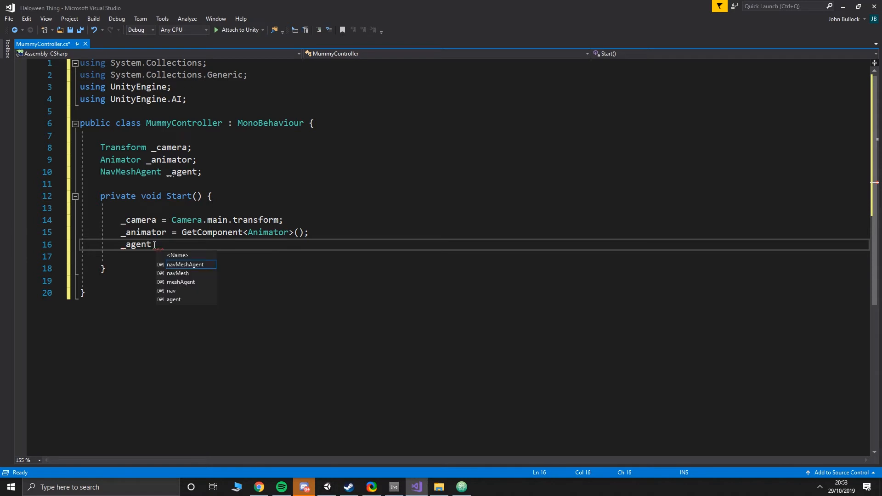
type("= GetC")
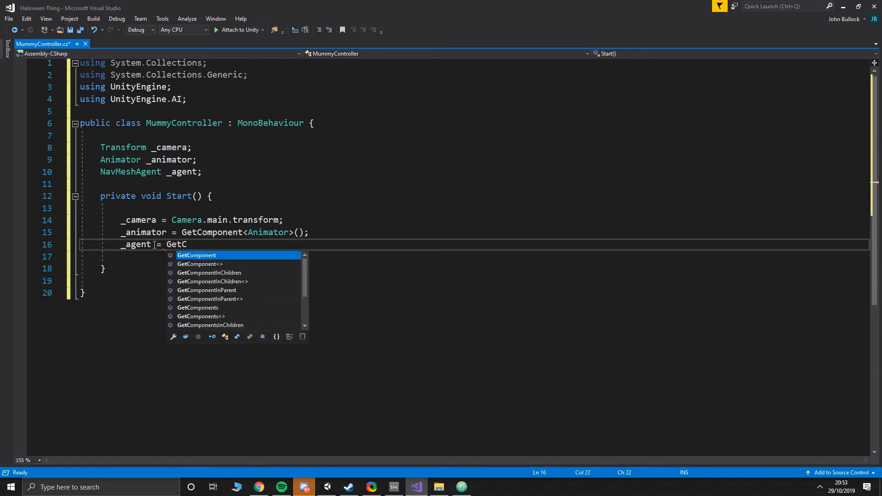
type("omponent<Nav")
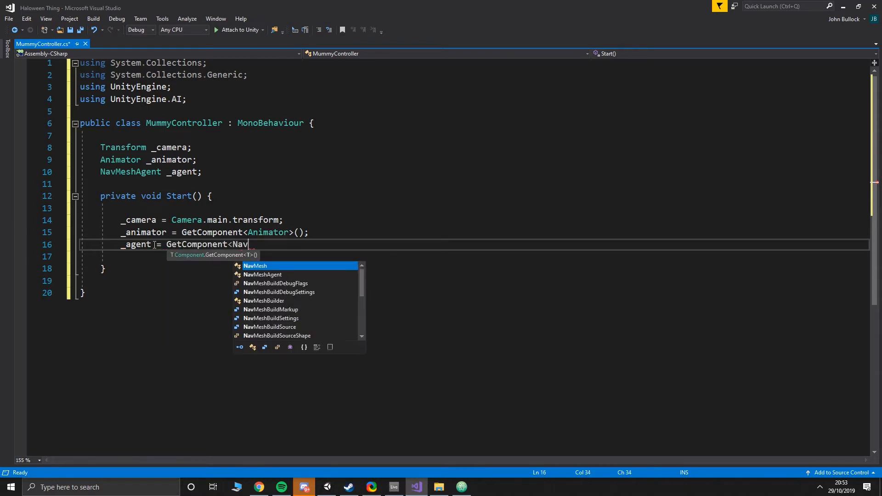
type("MeshAgent>()_")
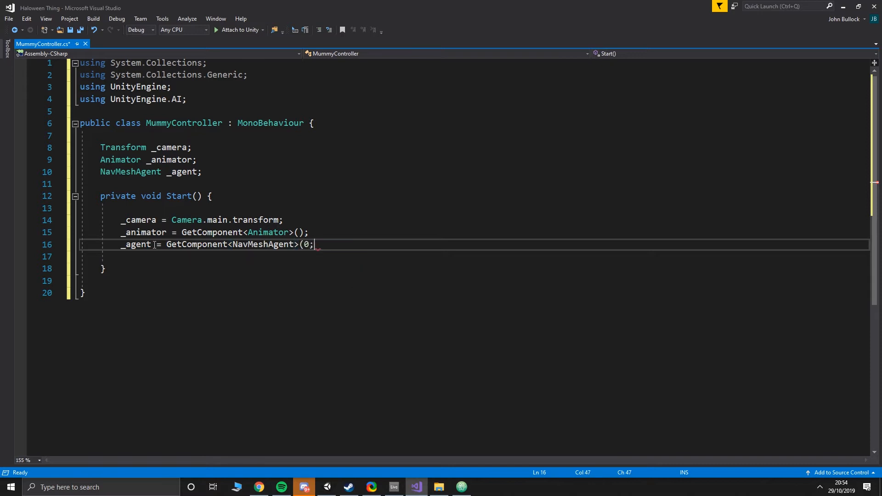
type(";")
key("ctrl+s")
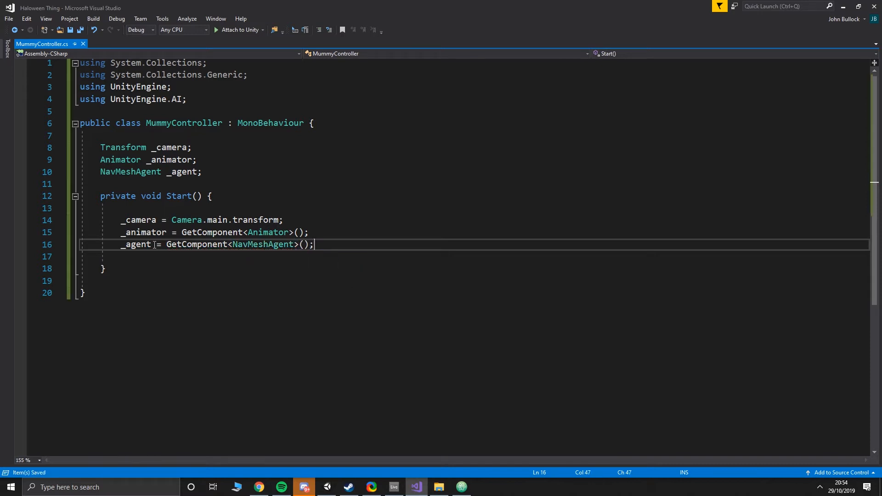
Switch to Unity and add a Nav Mesh Agent component to the mummy_rig object
key("alt+Tab")
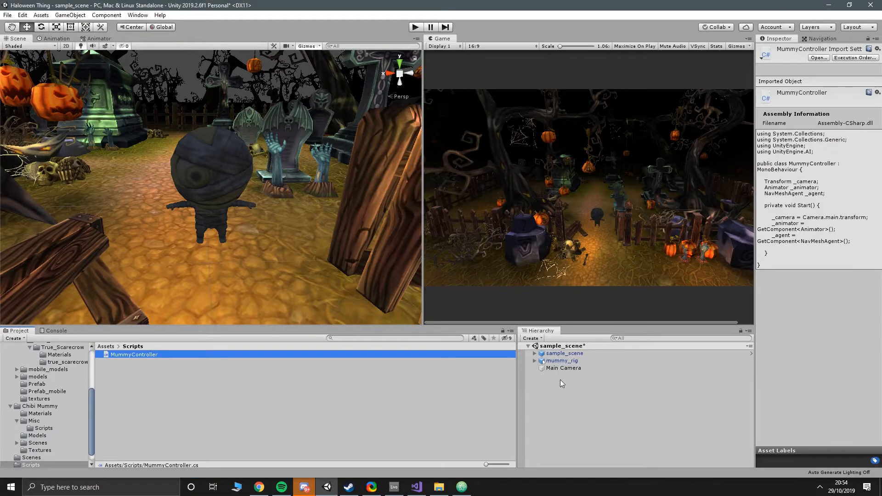
left_click_drag(564, 369, 559, 361)
left_click(560, 361)
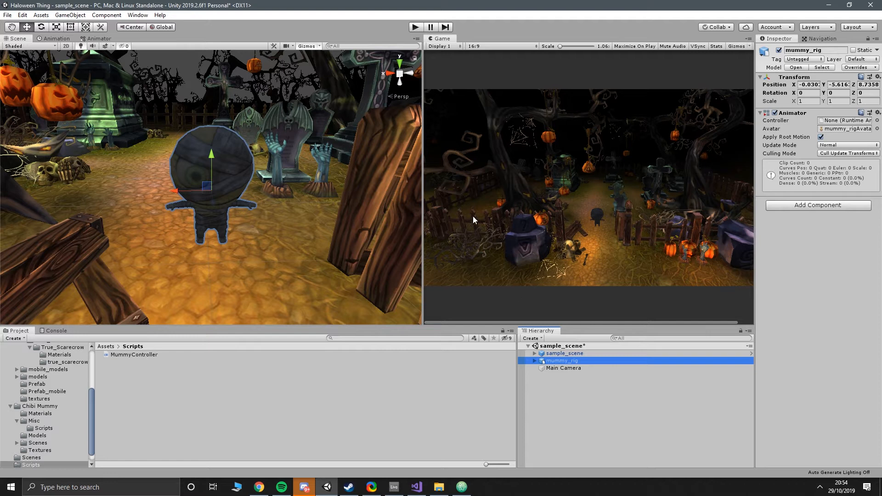
left_click(806, 216)
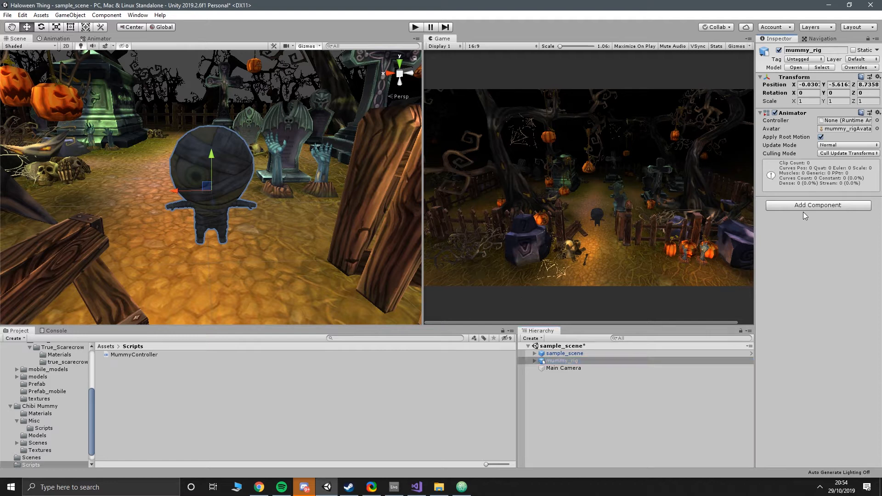
left_click(857, 208)
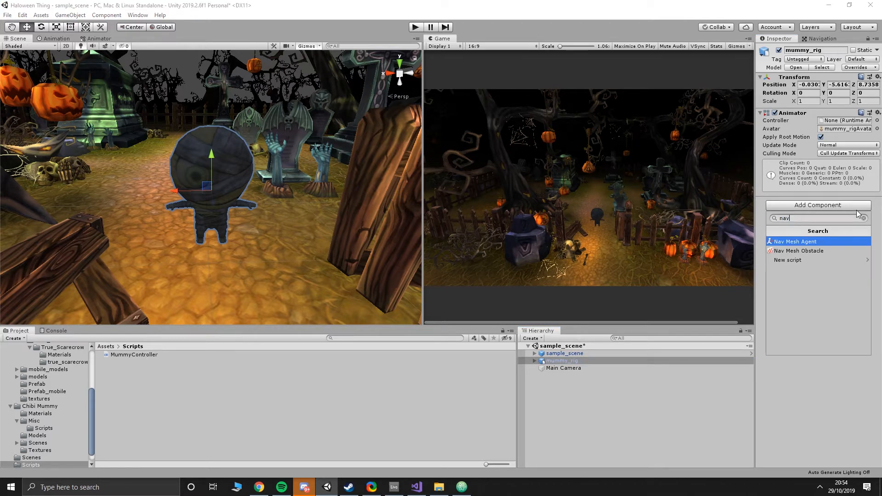
left_click(780, 243)
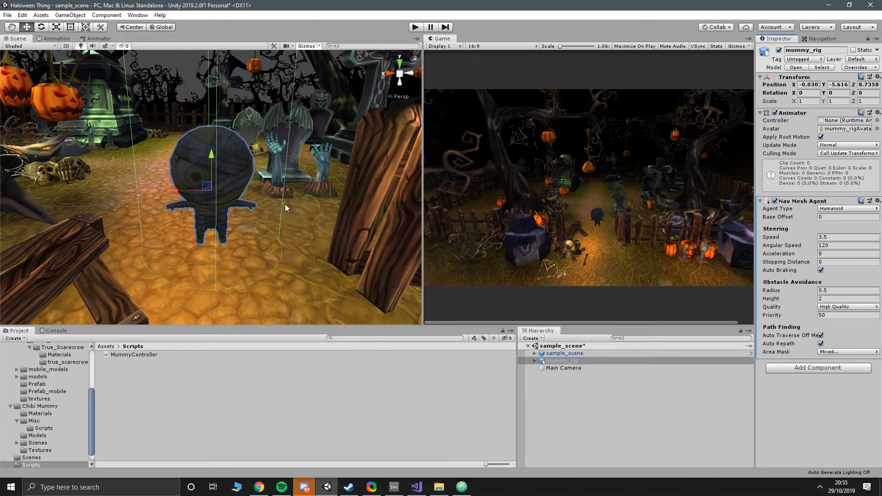
Fit the Nav Mesh Agent's cylinder to the mummy by setting its radius to 0.26 and height to 0.79
scroll(285, 204, "down", 5)
scroll(212, 152, "up", 5)
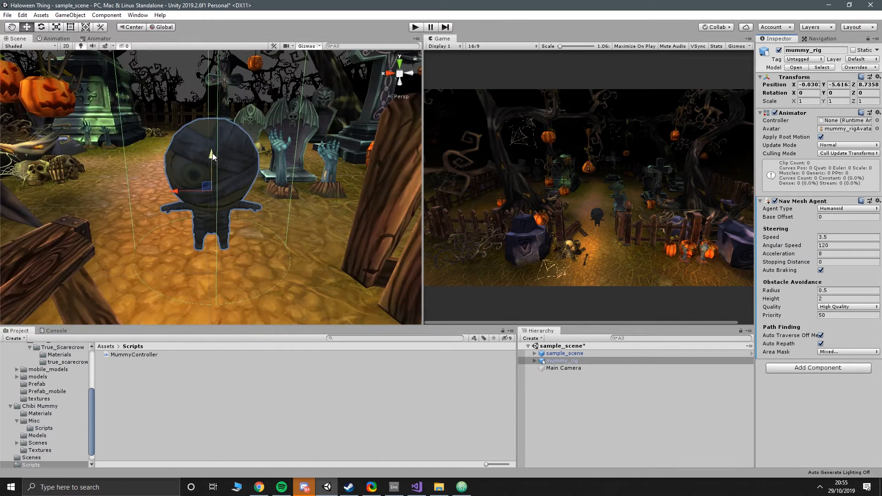
scroll(217, 172, "down", 3)
key("f")
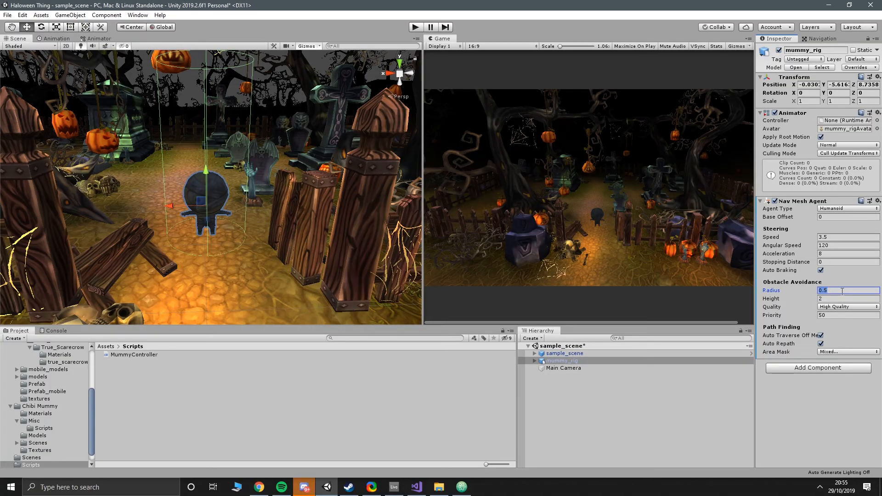
left_click_drag(785, 294, 799, 306)
scroll(215, 184, "down", 3)
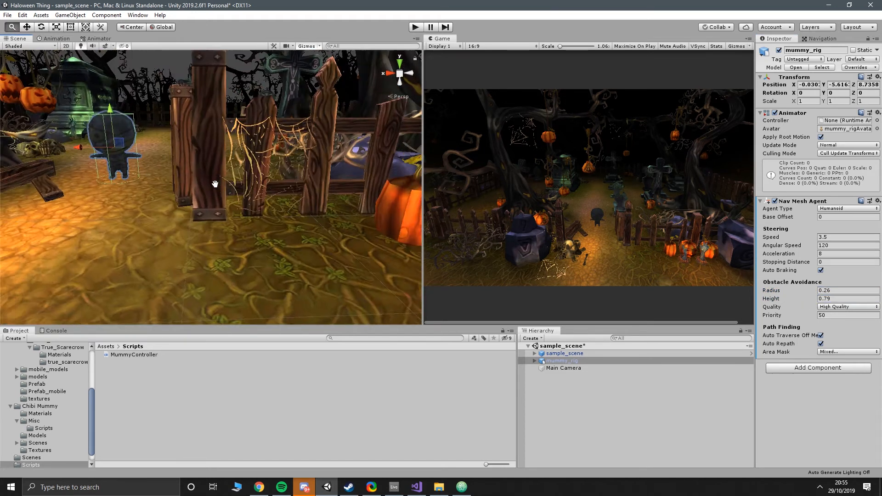
Open the AI Navigation window with its NavMesh bake settings
scroll(215, 184, "down", 5)
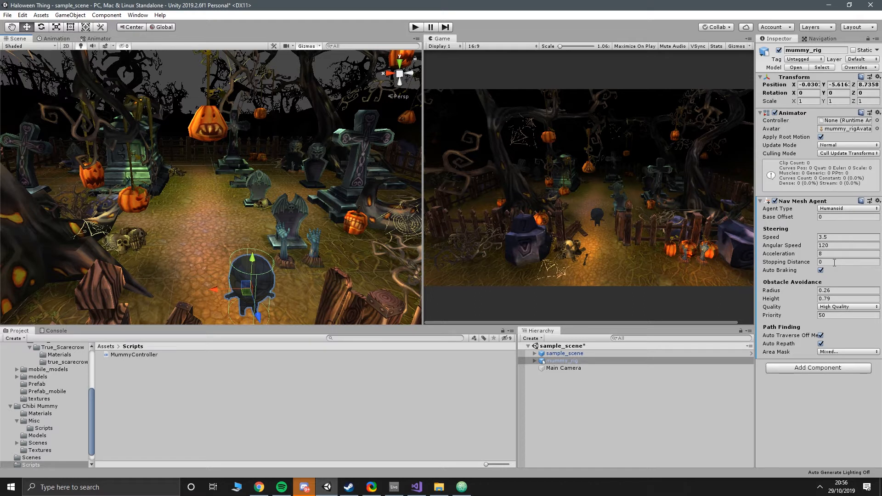
left_click(813, 38)
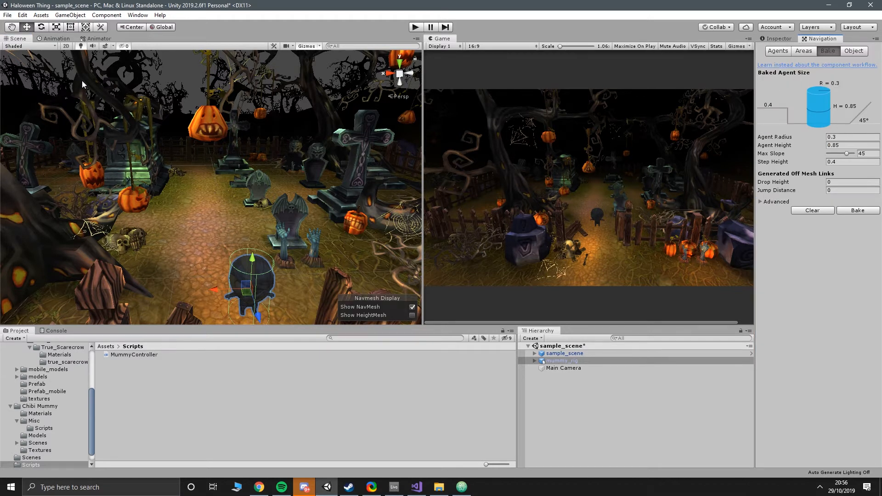
left_click(138, 14)
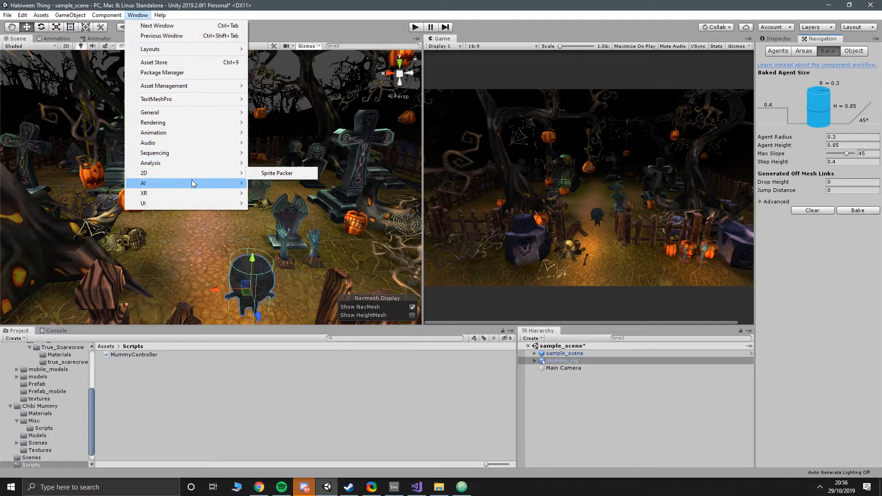
mouse_move(194, 183)
left_click(273, 183)
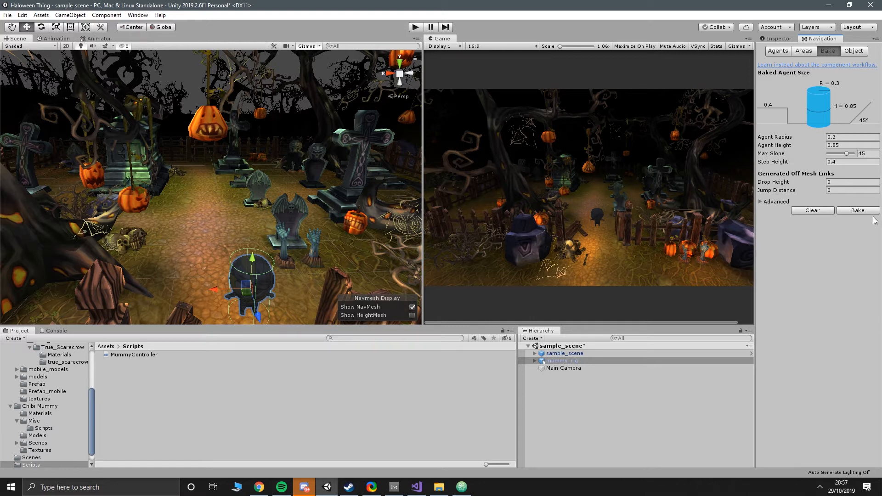
Check the per-object navigation settings of the ground plane and the tomb in the graveyard
left_click(853, 51)
scroll(205, 127, "down", 8)
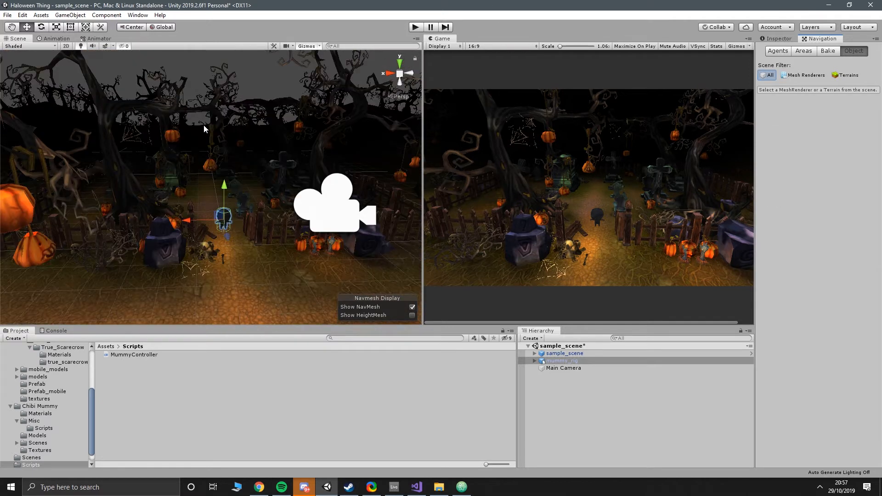
middle_click_drag(200, 120, 231, 148)
right_click_drag(231, 150, 272, 178)
scroll(271, 177, "up", 8)
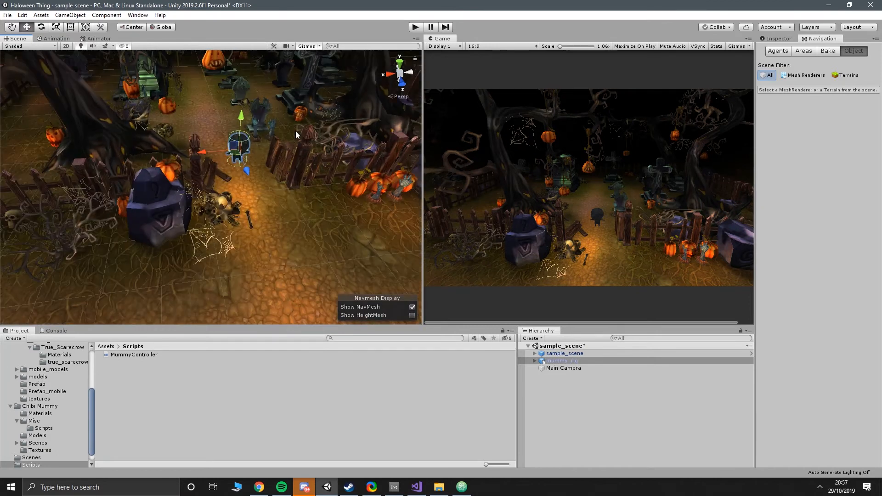
right_click_drag(296, 131, 211, 193)
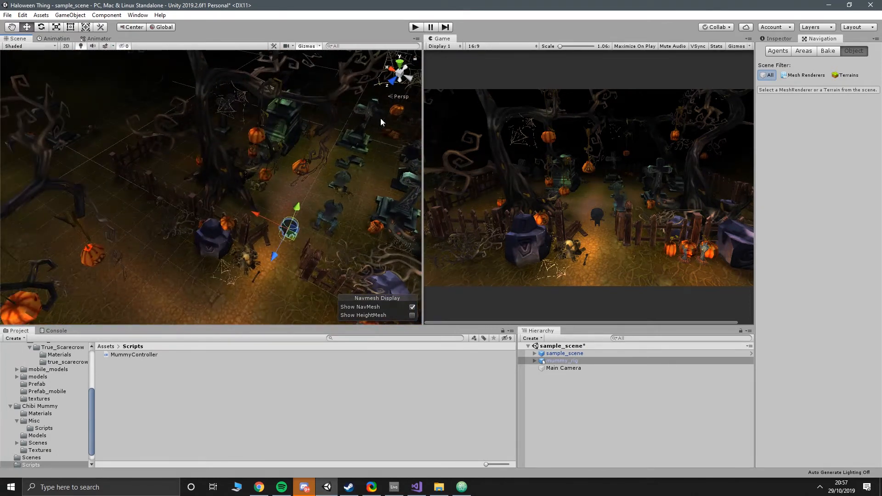
middle_click_drag(335, 199, 303, 189)
left_click(237, 287)
left_click(236, 286)
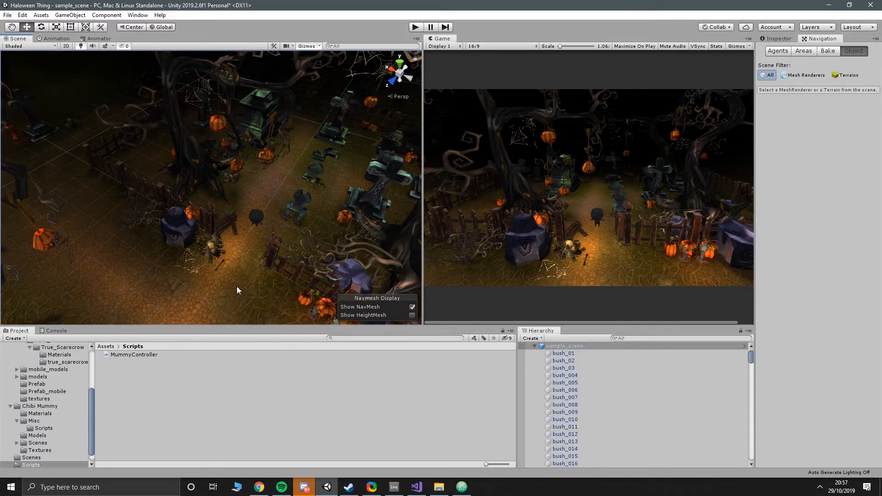
left_click(238, 287)
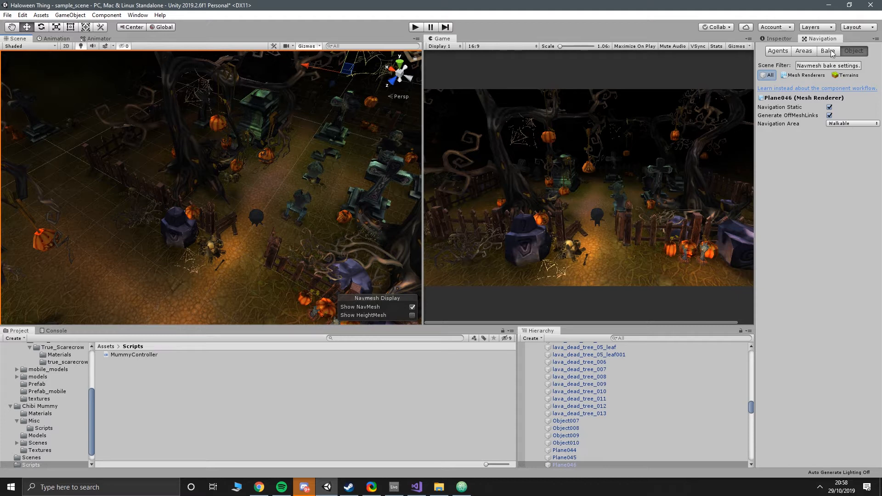
left_click(254, 100)
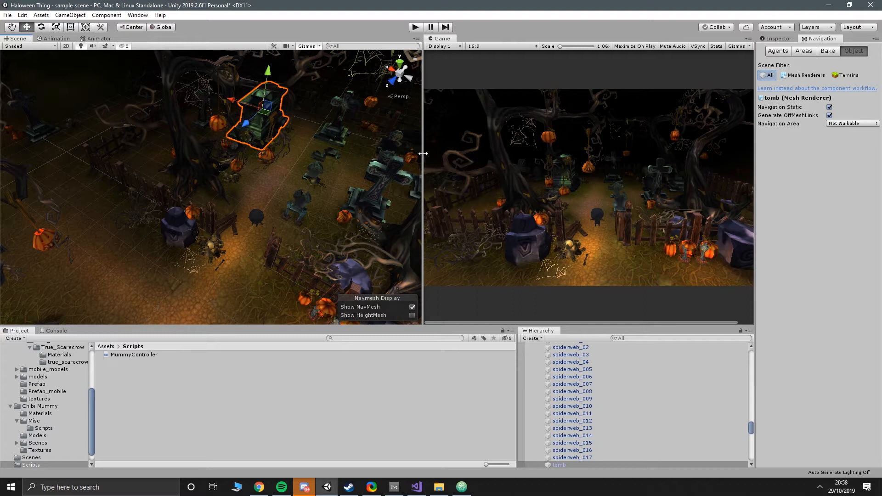
left_click(277, 183)
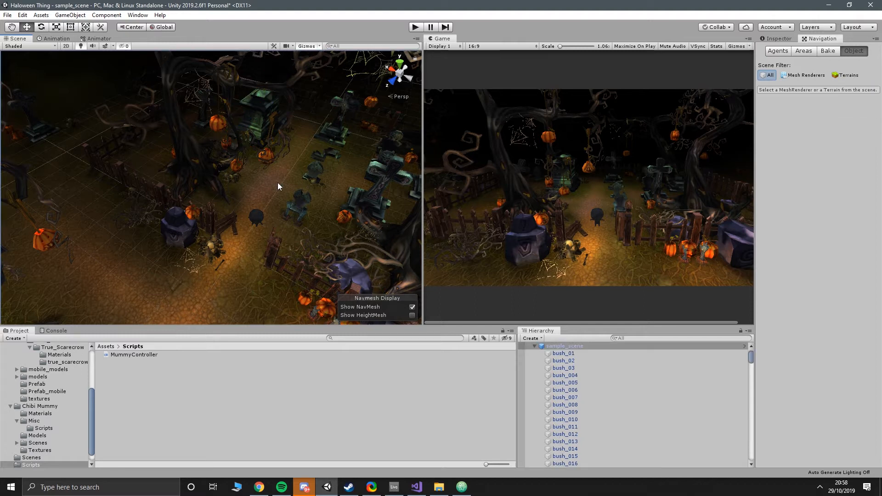
Bake the NavMesh for the graveyard scene and inspect its coverage around the mummy, graves and fences
left_click(823, 50)
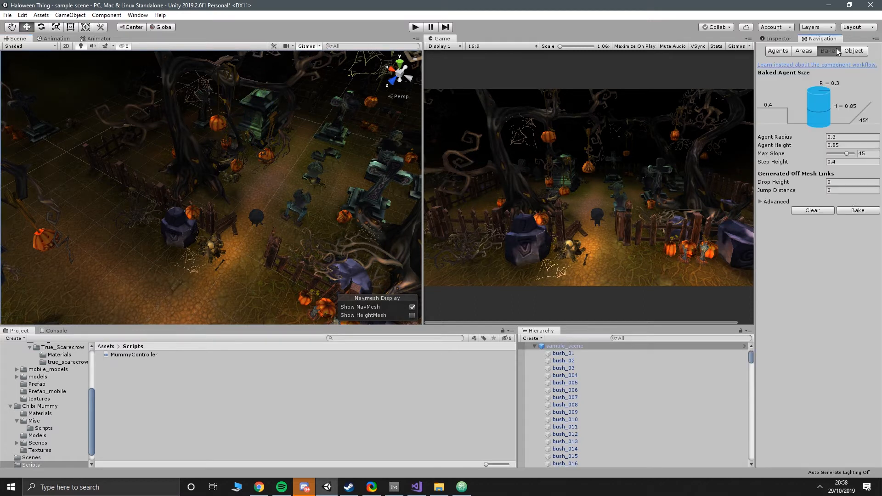
left_click(858, 210)
scroll(337, 104, "up", 5)
middle_click_drag(337, 104, 315, 131)
right_click_drag(193, 161, 256, 167)
middle_click_drag(202, 181, 235, 211)
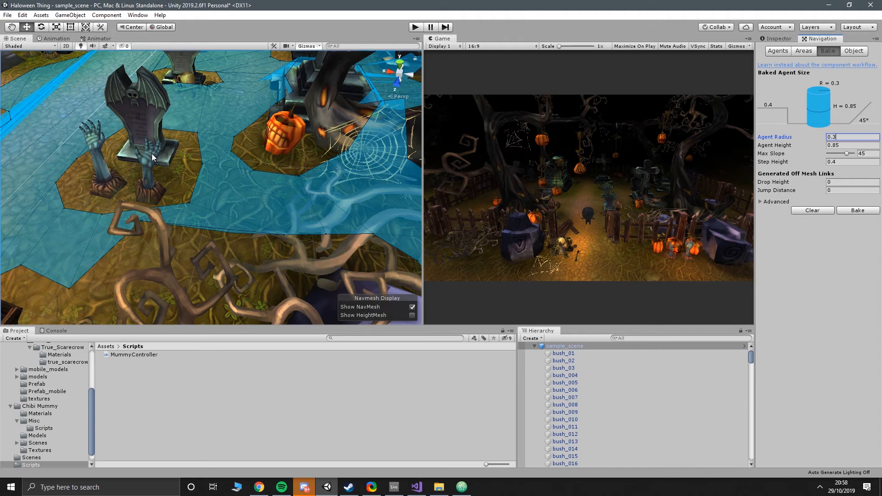
scroll(152, 154, "down", 5)
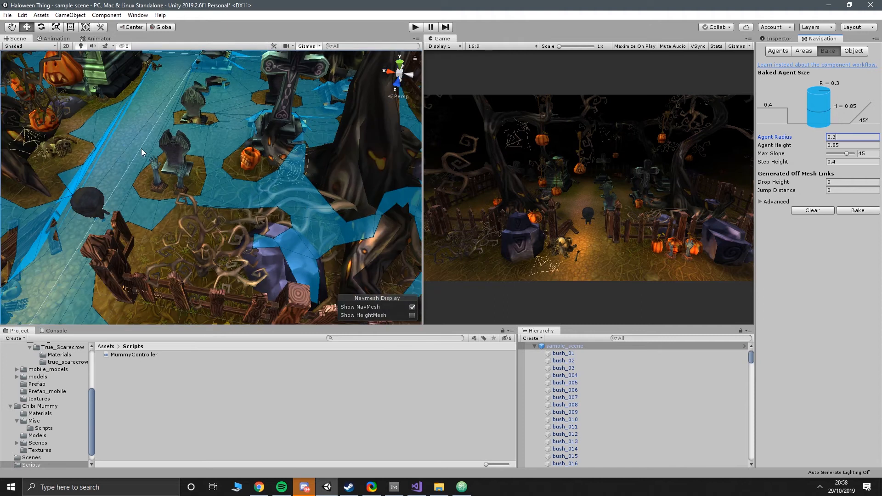
middle_click_drag(142, 148, 163, 154)
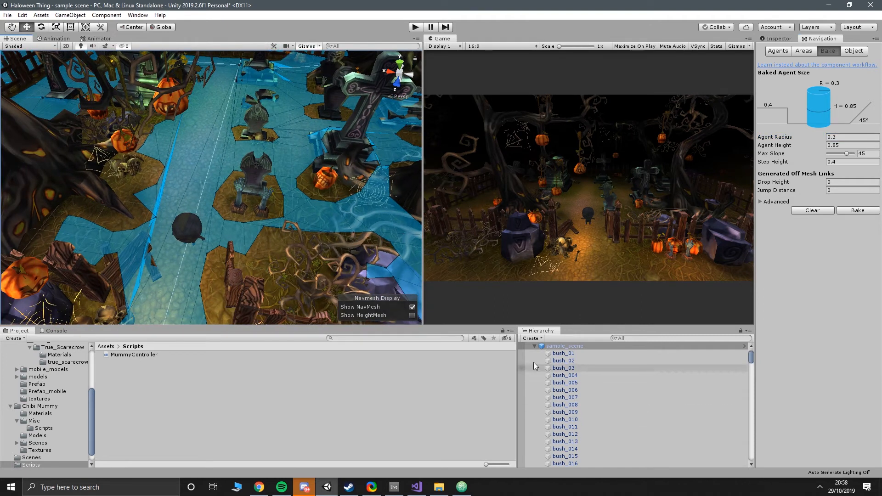
Collapse sample_scene in the hierarchy and create an Animator Controller named MummyAnimationController in the Scripts folder
left_click(535, 345)
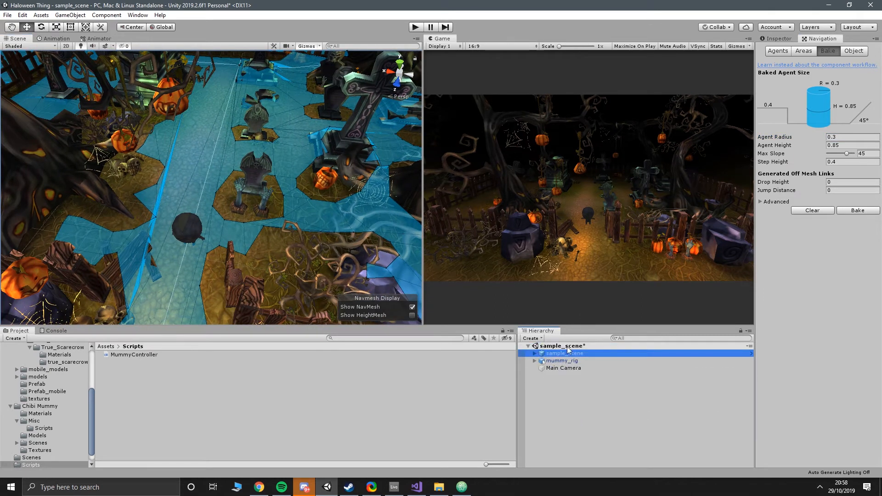
key("Down")
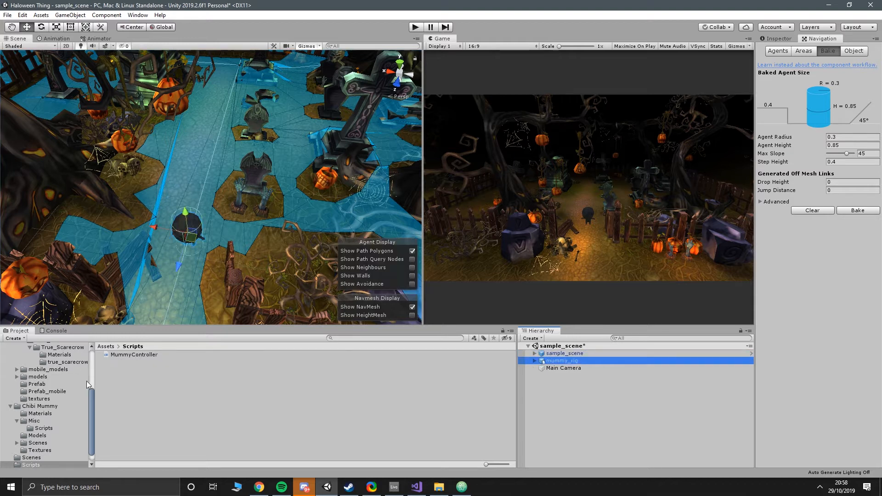
right_click(134, 374)
mouse_move(172, 166)
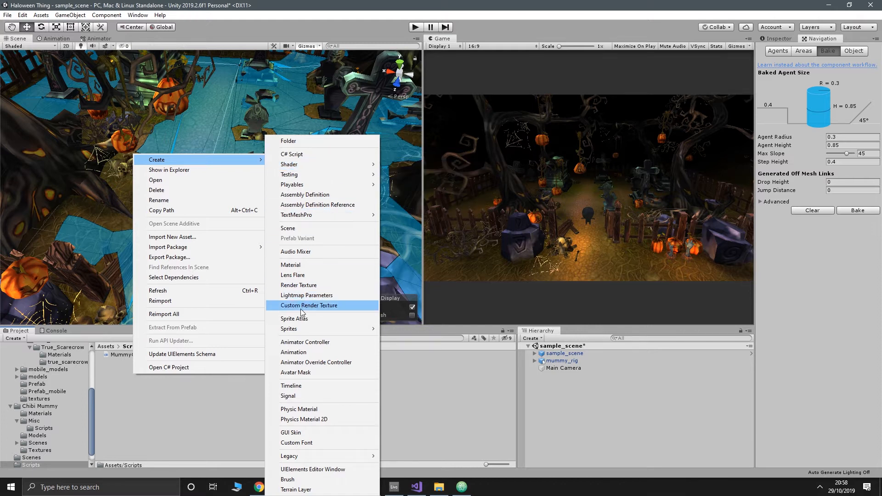
left_click(306, 342)
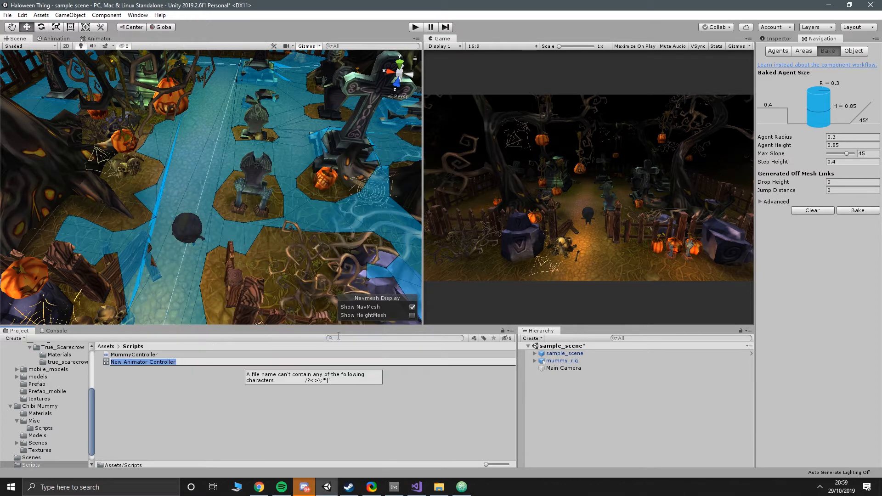
key("BackSpace")
type("Mumm")
type("yA")
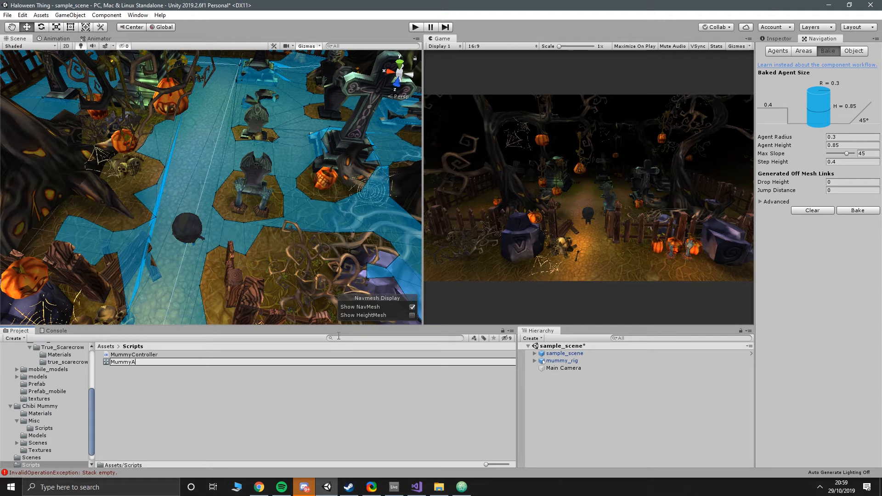
type("nimationController")
key("Return")
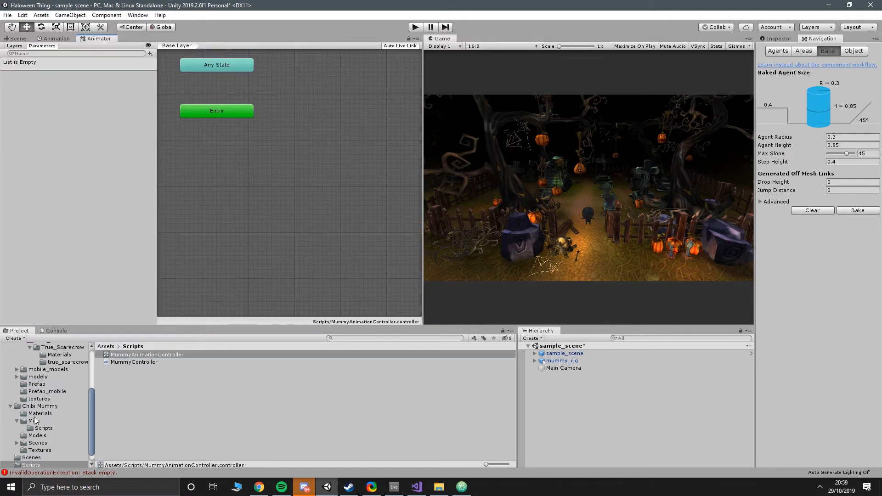
Add the mummy@idle01 animation from the Chibi Mummy Models folder to MummyAnimationController as its default state
left_click(34, 435)
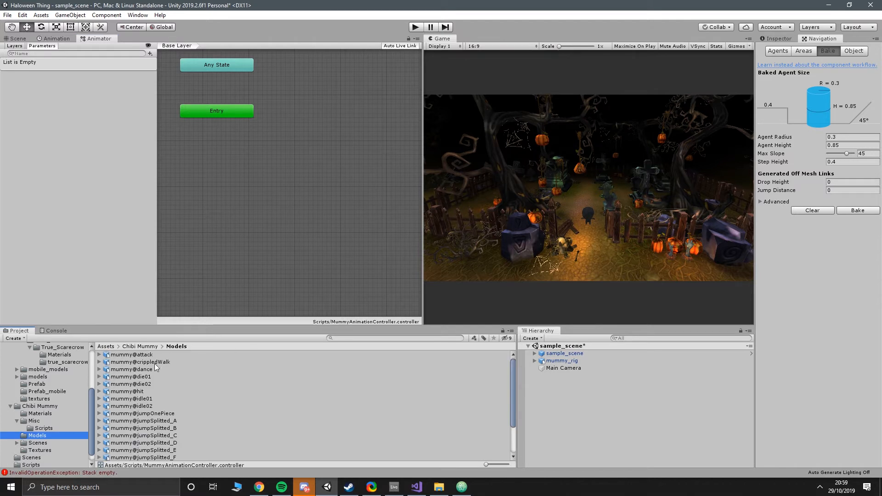
left_click_drag(145, 400, 223, 172)
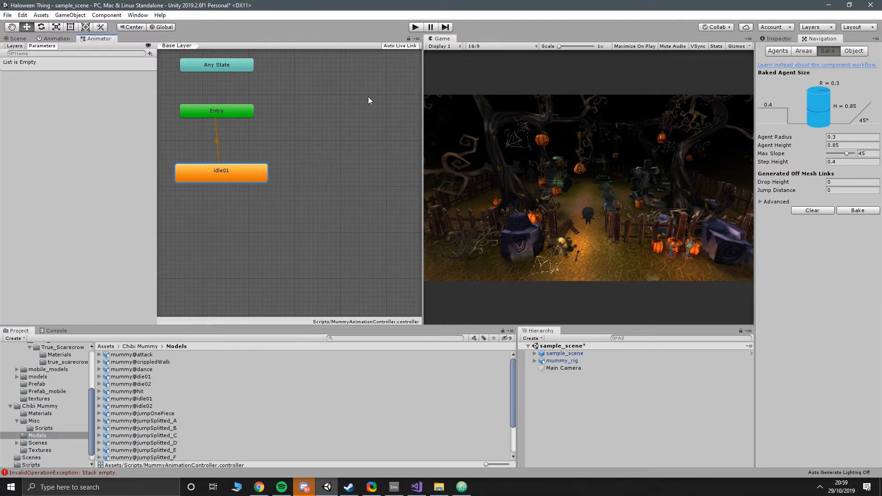
key("ctrl+1")
Switch to Visual Studio and write an if (Input.GetMouseButtonDown(0)) block below the Start method in MummyController
key("alt+Tab")
key("Return")
key("Return")
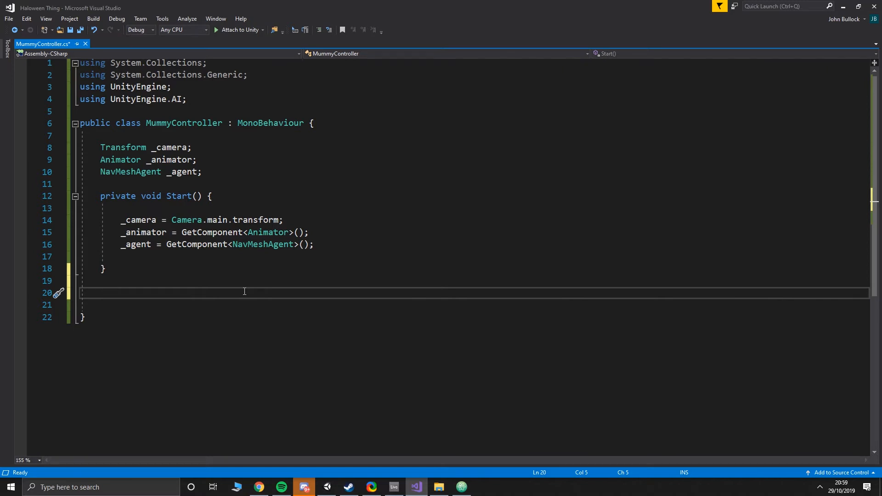
type("if (Inp")
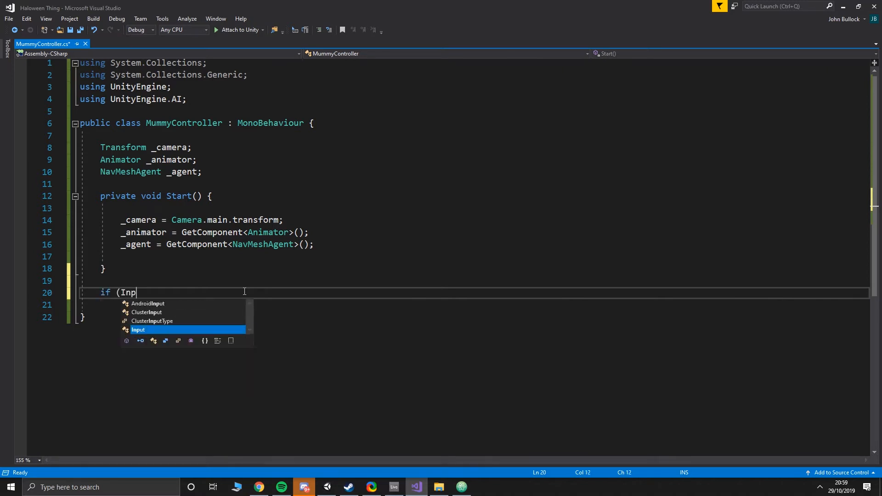
type("ut.GetButton")
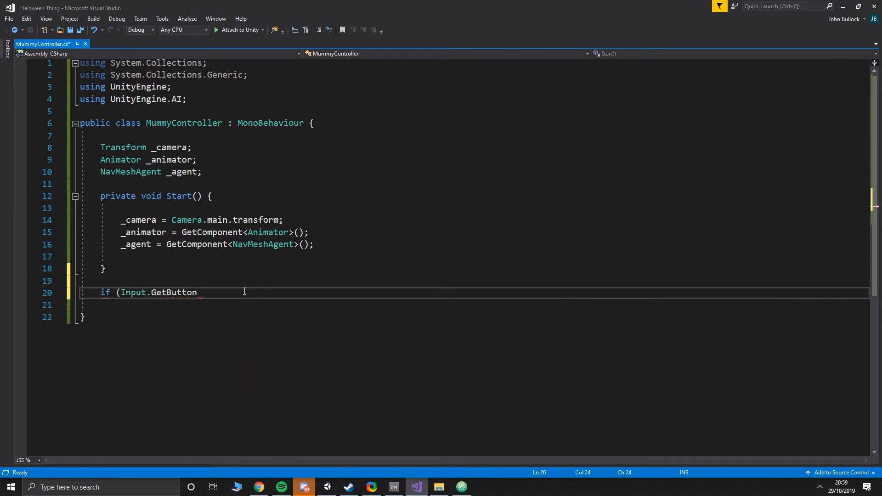
type("Dow")
key("BackSpace")
key("BackSpace")
key("BackSpace")
key("BackSpace")
key("BackSpace")
key("BackSpace")
key("BackSpace")
key("BackSpace")
key("BackSpace")
type("MouseButtonDown(0))")
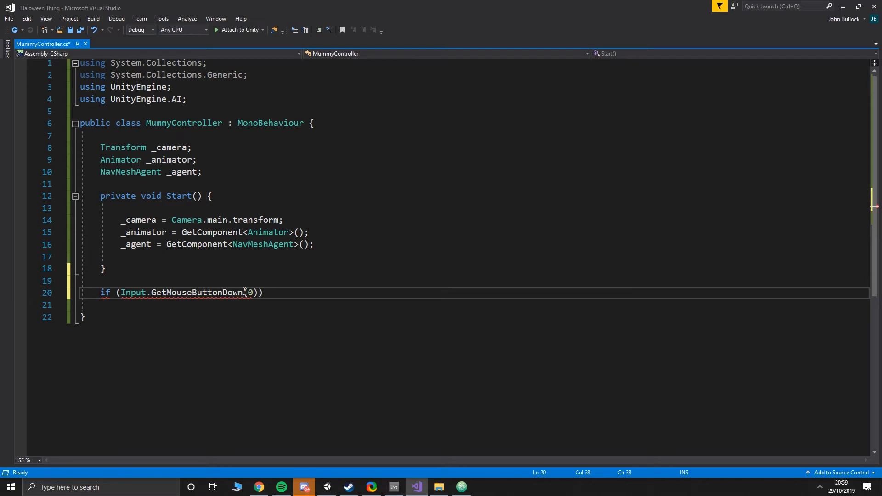
type(" {")
key("Return")
Insert a private void Update() method between Start and the mouse-button if block
key("Up")
key("ctrl+Return")
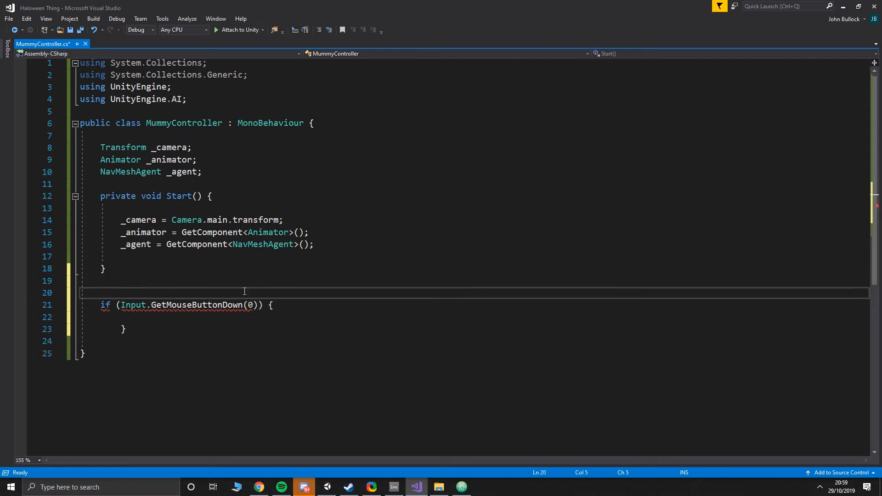
key("ctrl+Return")
type("void Upd")
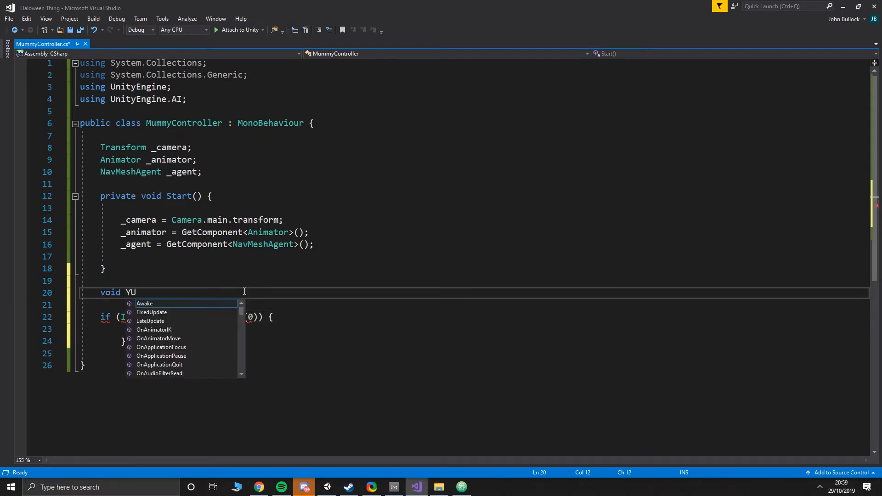
key("Tab")
key("Down")
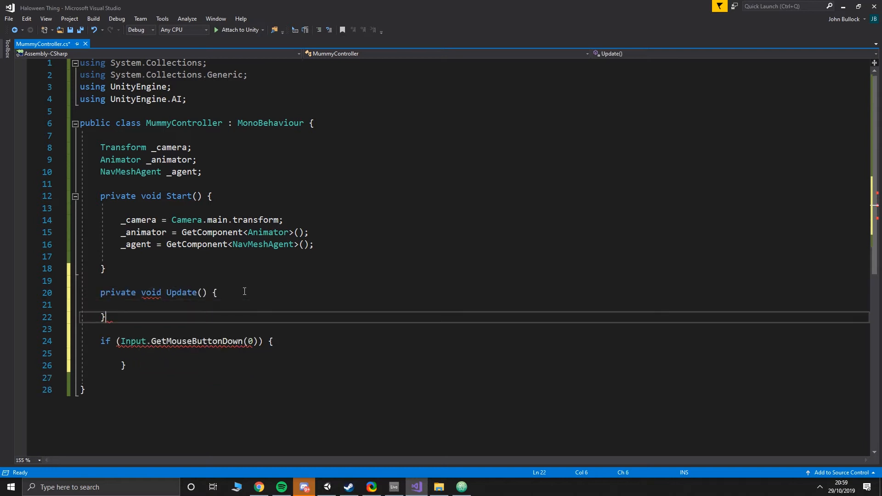
Move Update's closing brace below the mouse-button if block so the method encloses it
key("BackSpace")
key("Down")
key("Down")
key("Down")
key("Down")
key("Down")
key("Down")
key("ctrl+Return")
key("ctrl+Return")
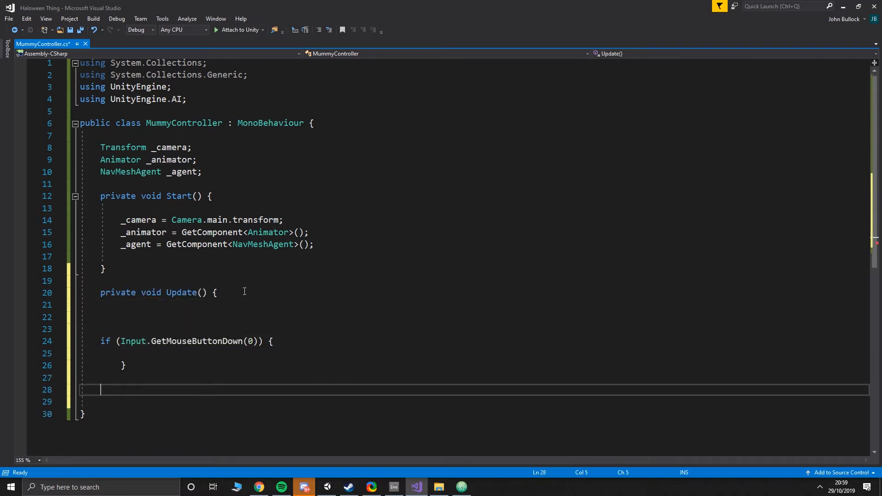
key("ctrl+z")
key("ctrl+z")
key("ctrl+z")
key("Down")
key("Down")
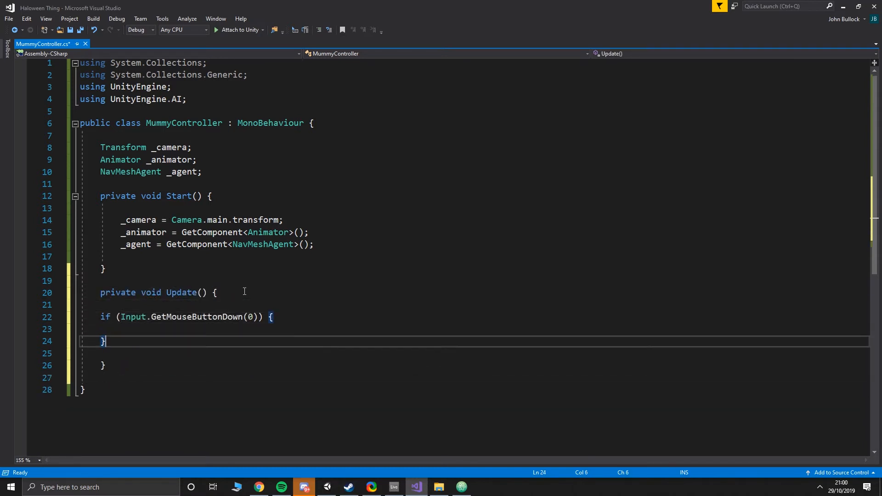
Indent the mouse-button if block one level inside Update
key("shift+Up")
key("shift+Up")
key("Tab")
key("Down")
Declare RaycastHit hit; inside the mouse-button if block, set off by blank lines
key("Return")
key("Return")
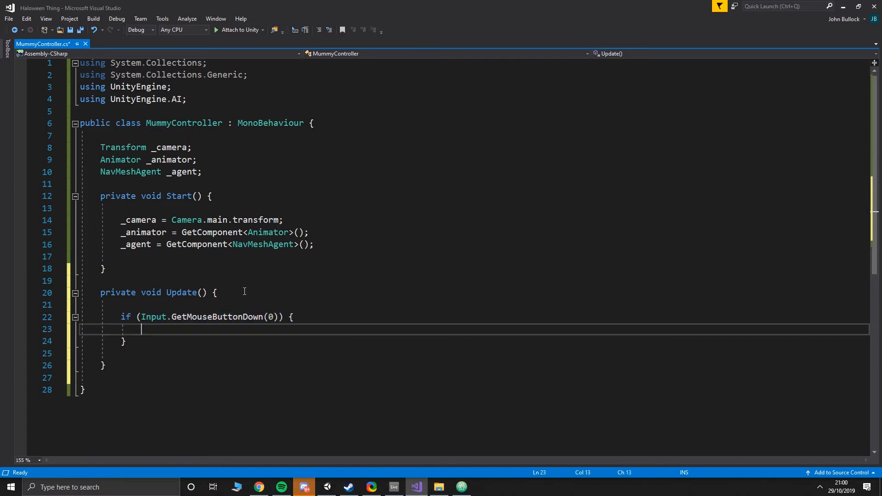
key("Up")
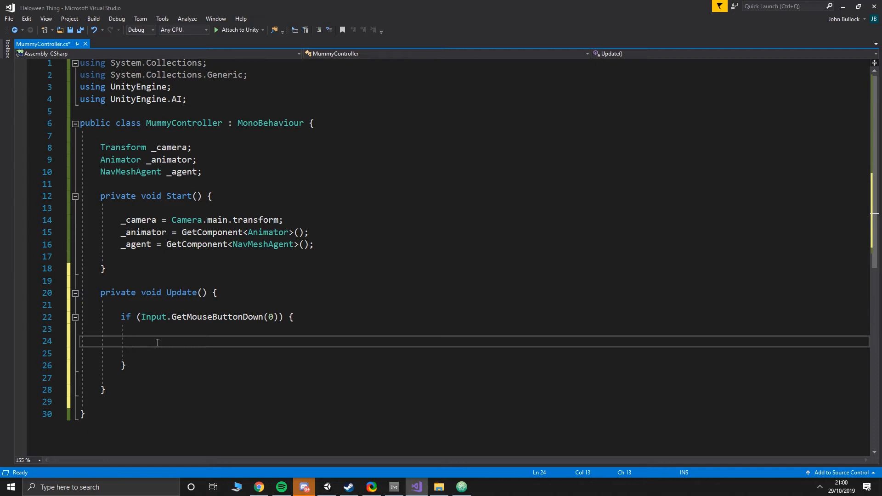
type("RaycastHit hit;")
key("Return")
Add the line Ray ray = Camera.main.ScreenPointToRay(Input.mousePosition); below the RaycastHit declaration
type("Ray ray = ")
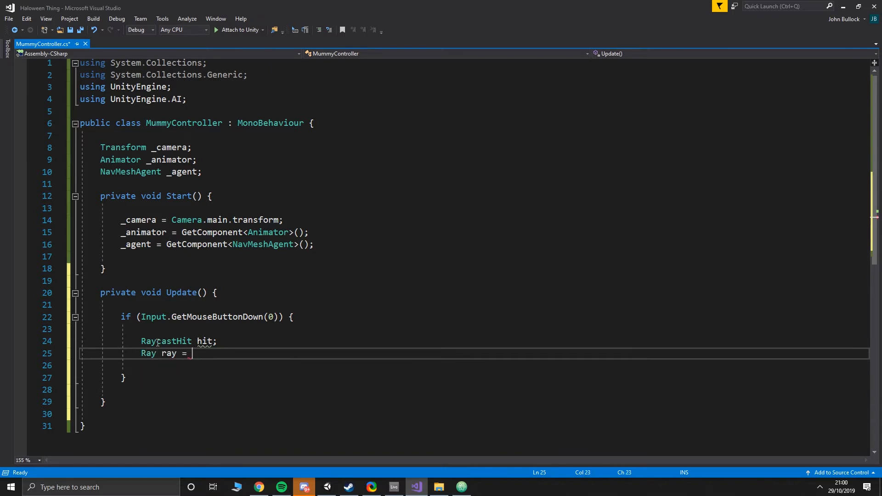
type("Camera.main")
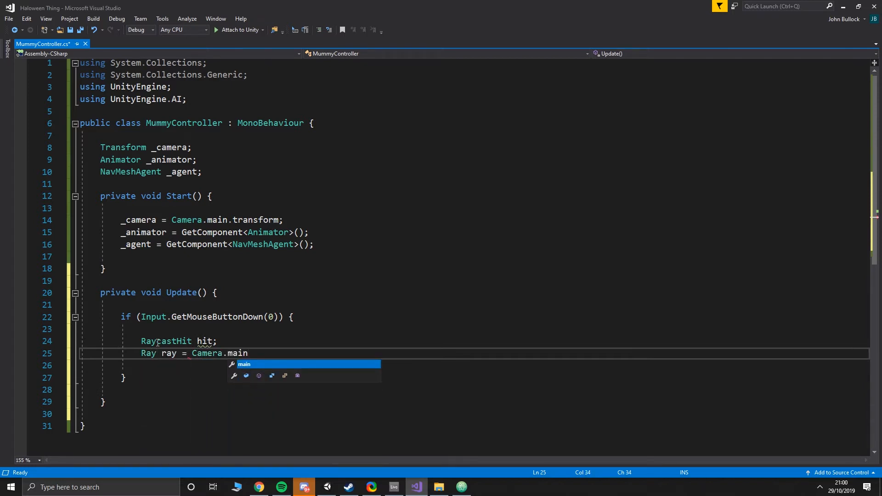
type(".Screent")
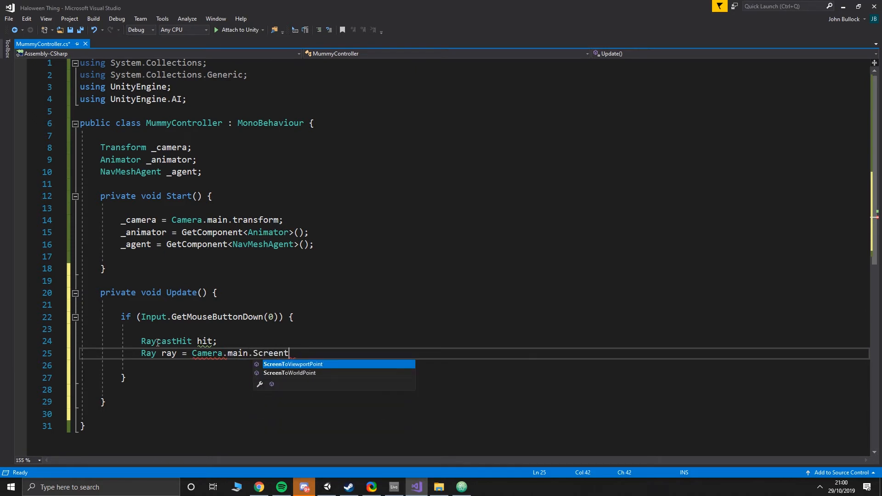
key("BackSpace")
type("ToP")
type("int")
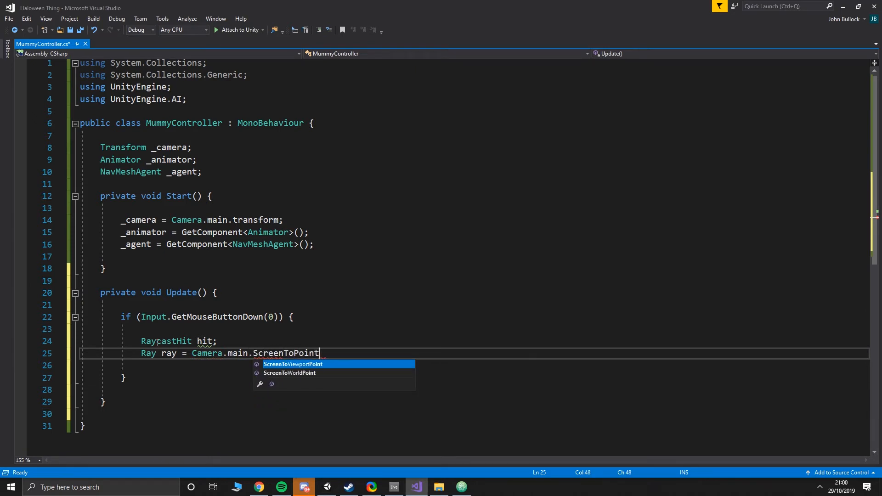
key("BackSpace")
key("BackSpace")
key("BackSpace")
key("BackSpace")
key("BackSpace")
key("BackSpace")
key("BackSpace")
type("PointToRay.")
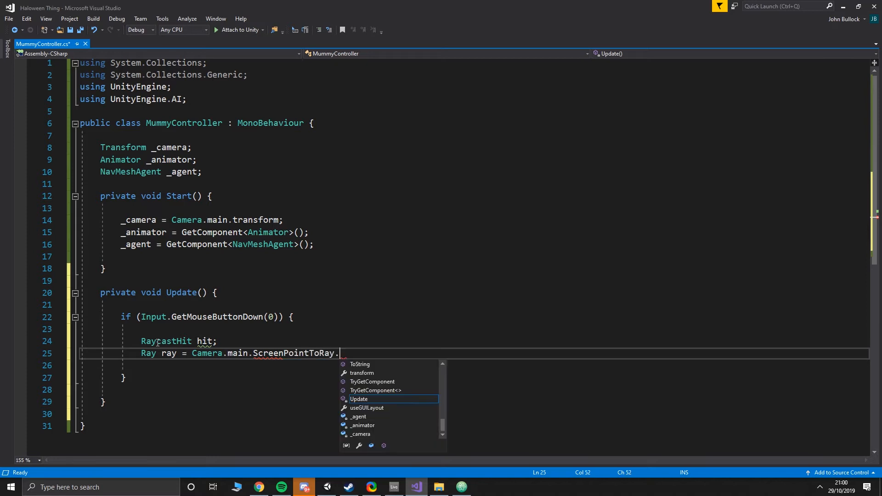
key("BackSpace")
type(".(Input")
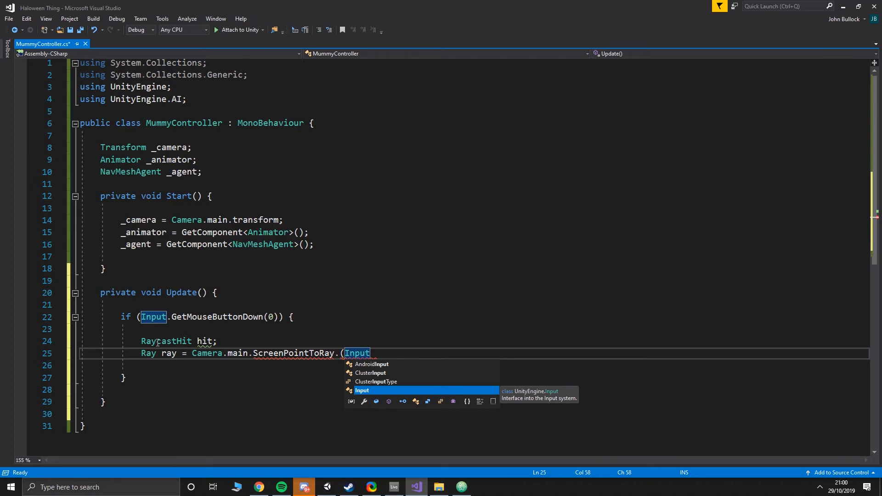
type(".mou")
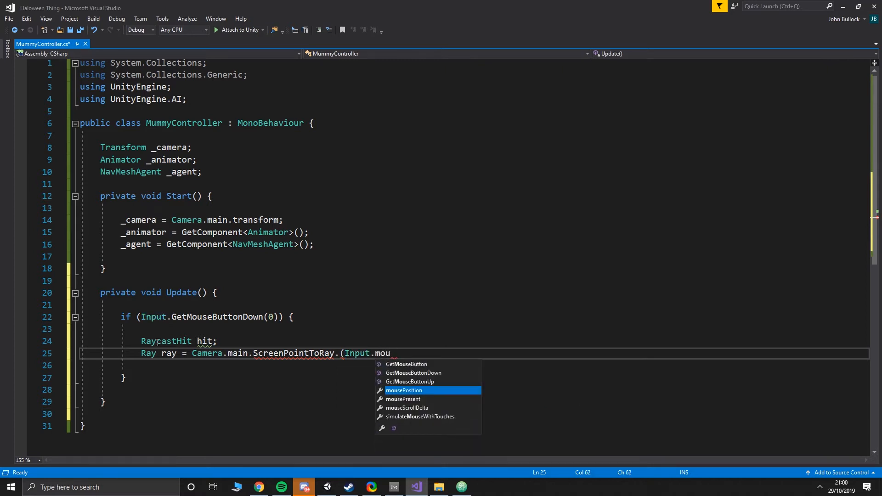
key("Tab")
type(");")
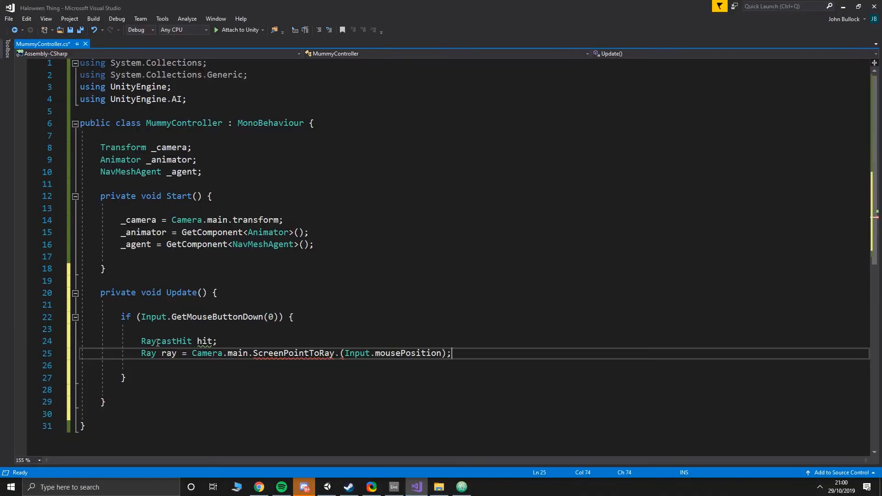
key("Return")
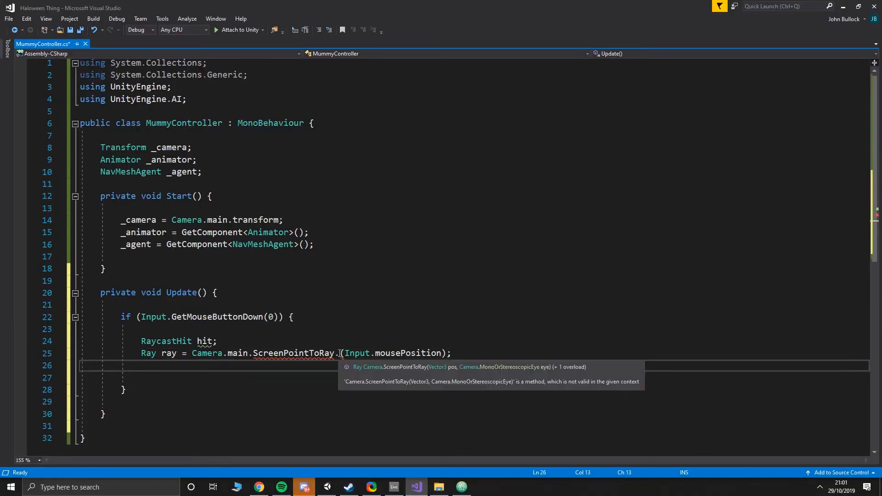
left_click(340, 355)
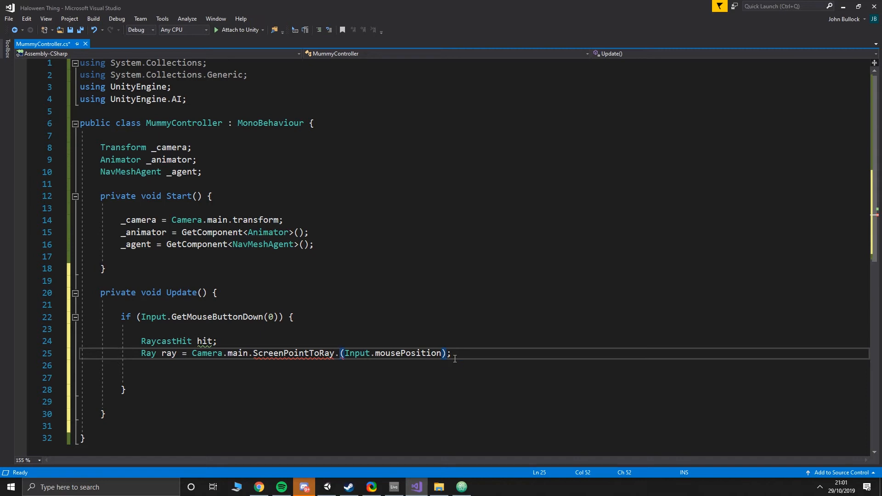
key("BackSpace")
Replace Camera.main with _camera in the ray assignment
key("Left")
key("Left")
key("Left")
key("Left")
key("Left")
key("Left")
key("Left")
key("Left")
key("Left")
key("Left")
key("Left")
key("Left")
key("Left")
key("Left")
key("Left")
key("Left")
key("Left")
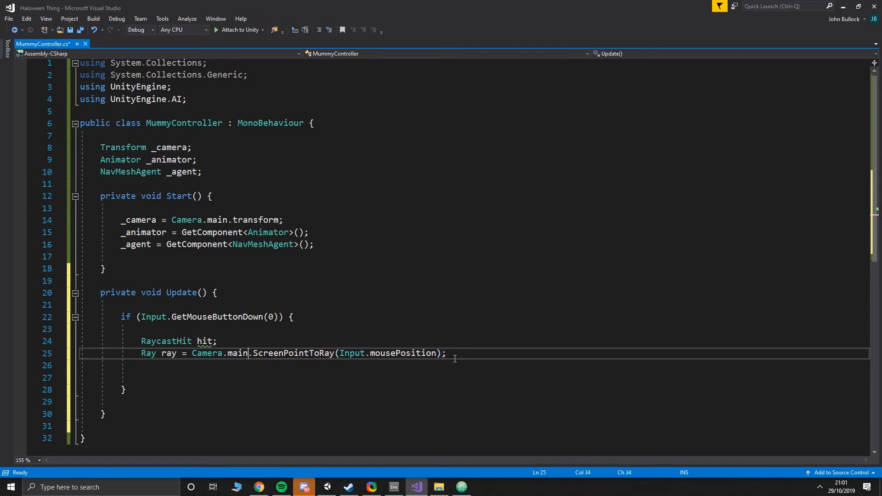
key("Right")
key("Left")
key("shift+Left")
key("shift+Left")
key("shift+Left")
key("shift+Left")
key("shift+Left")
key("shift+Left")
key("shift+Left")
key("shift+Left")
key("shift+Left")
key("shift+Left")
key("shift+Left")
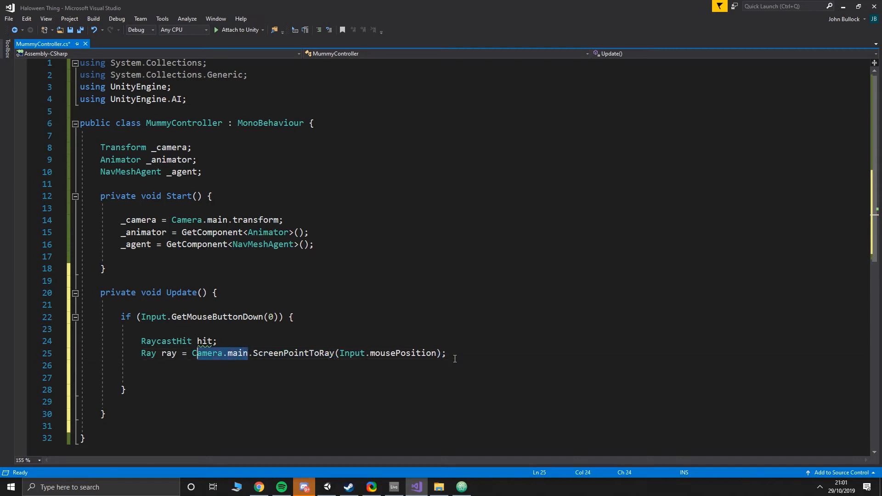
type("_camera")
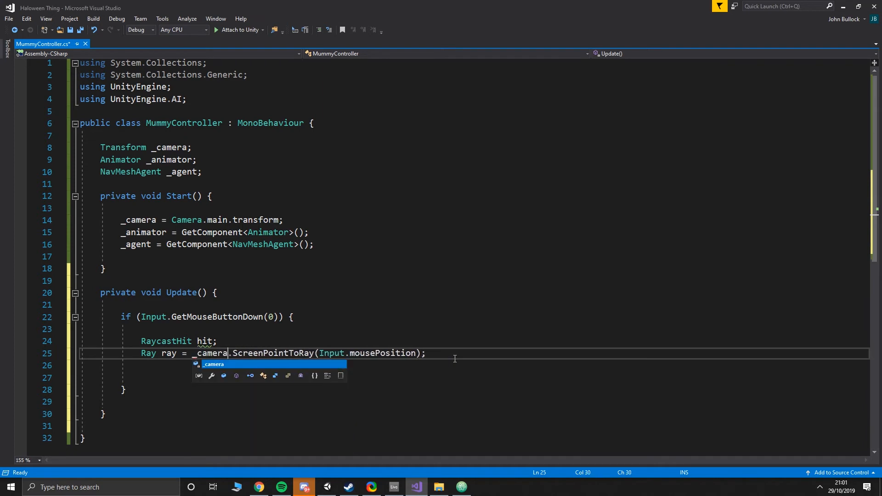
Change the _camera field's type to Camera and shorten its assignment in Start to Camera.main
double_click(123, 148)
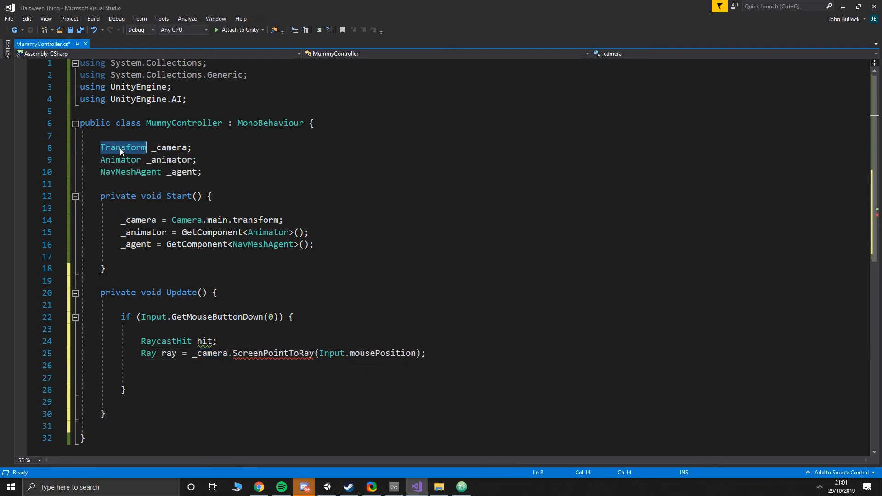
type("Camera")
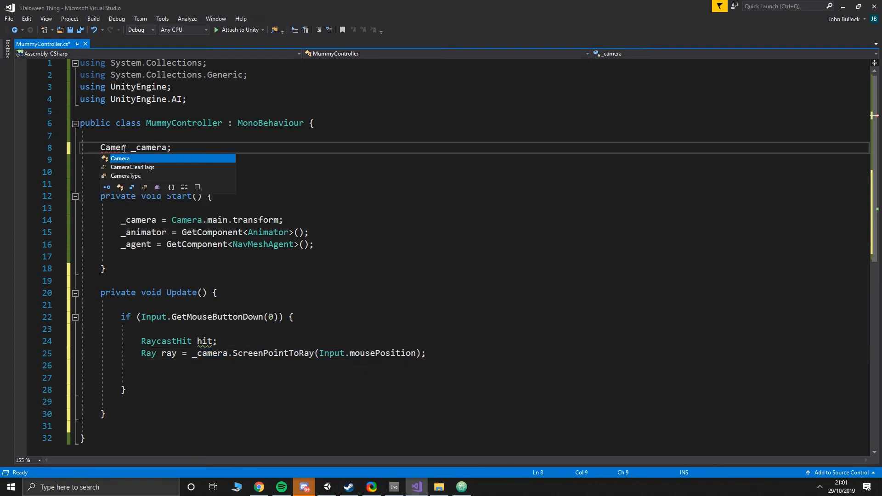
left_click(226, 292)
double_click(276, 220)
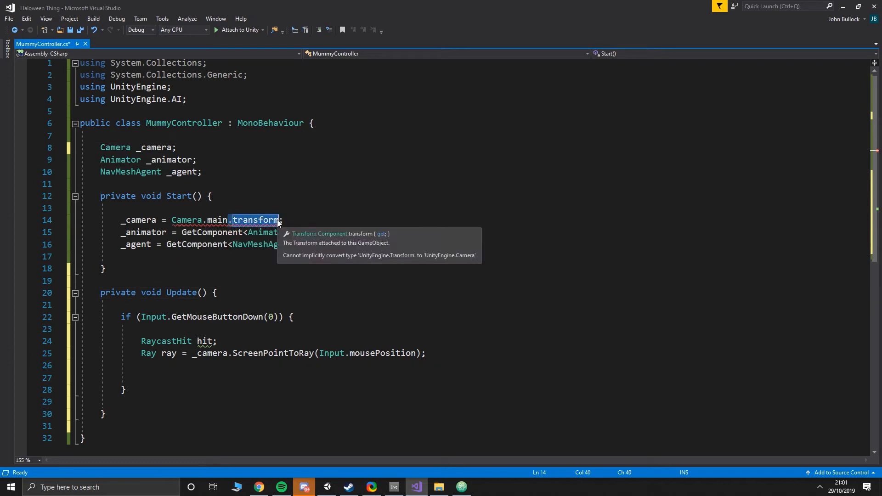
key("BackSpace")
key("BackSpace")
Below the ray line, open an if block that tests Physics.Raycast(ray, out hit, 100f)
left_click(184, 366)
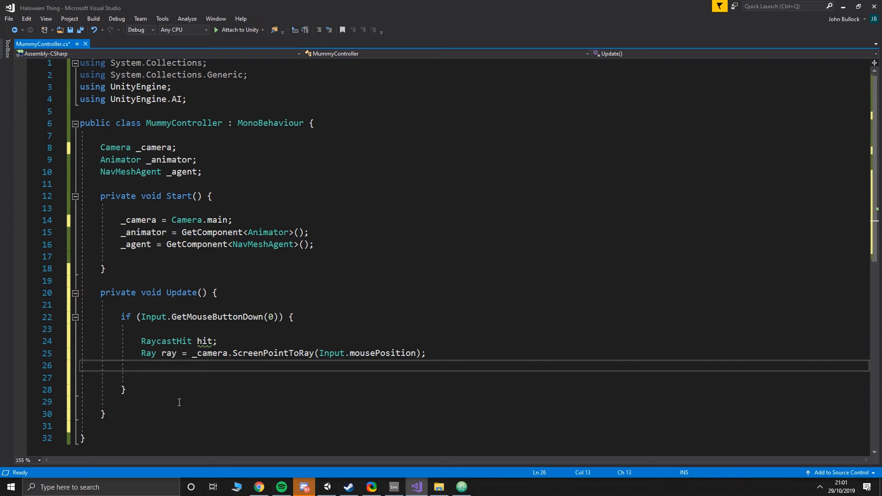
type("if (Phy")
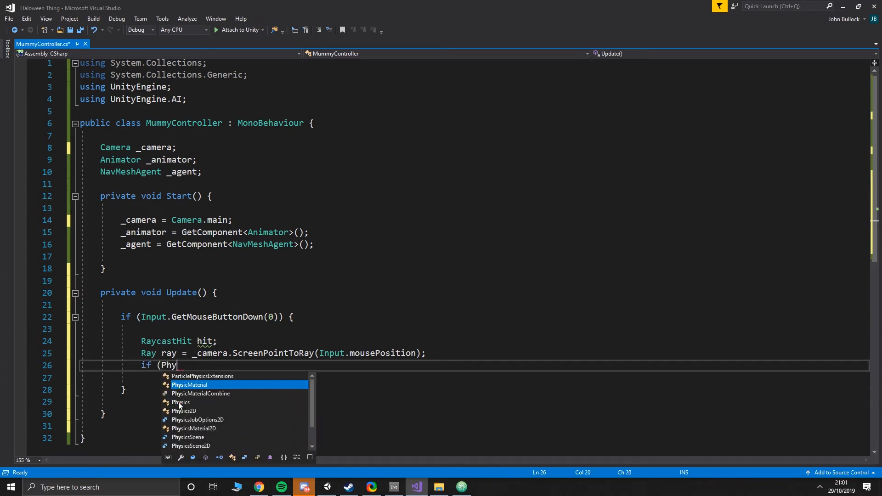
type("sics.Raycast")
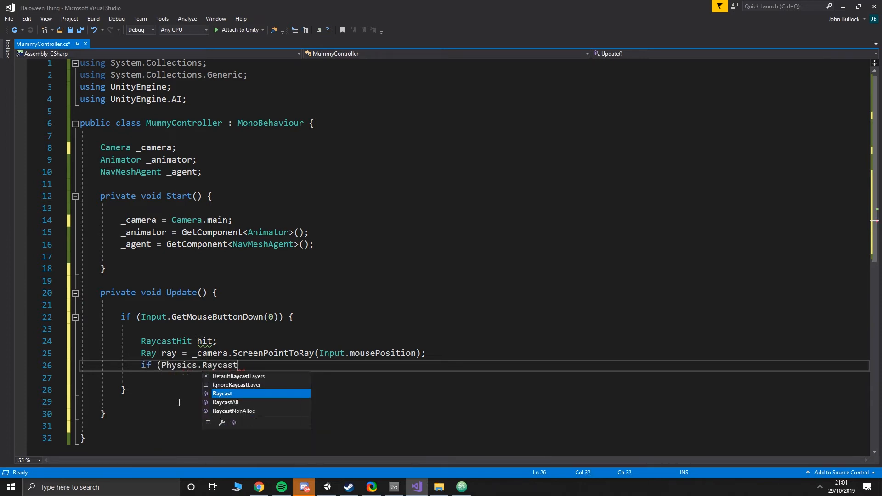
type("(ray, out hit)")
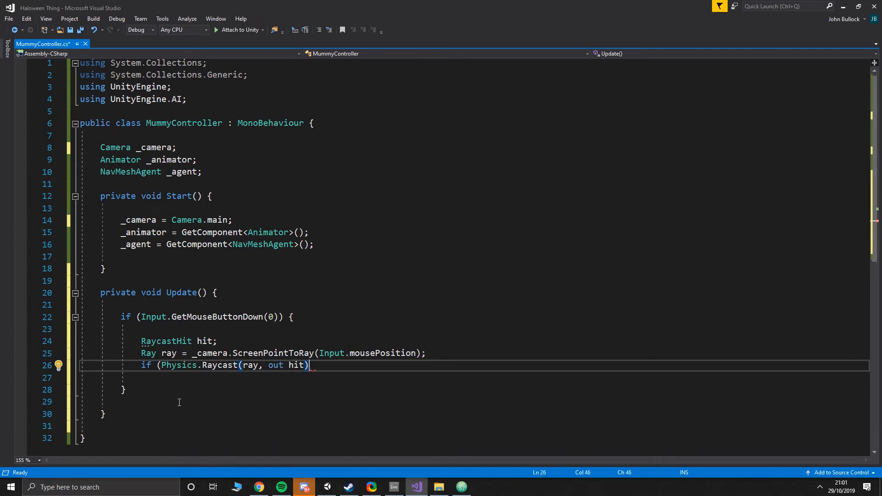
key("BackSpace")
type(", 100f")
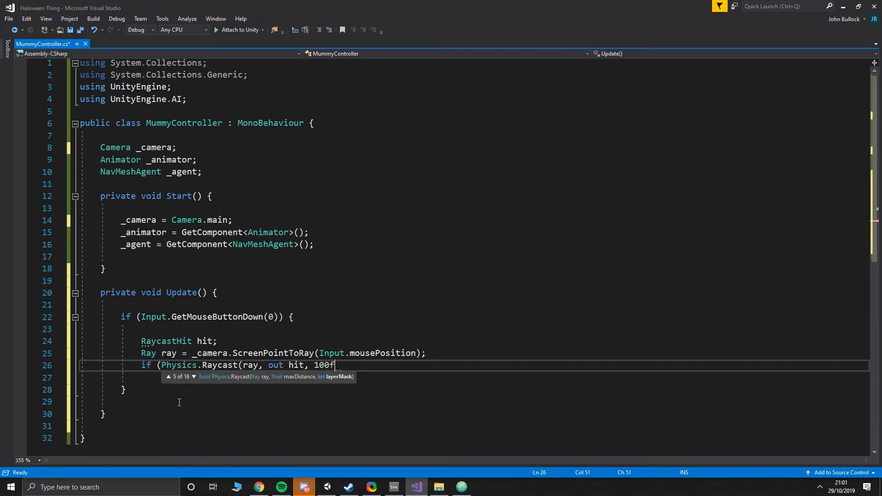
type(")")
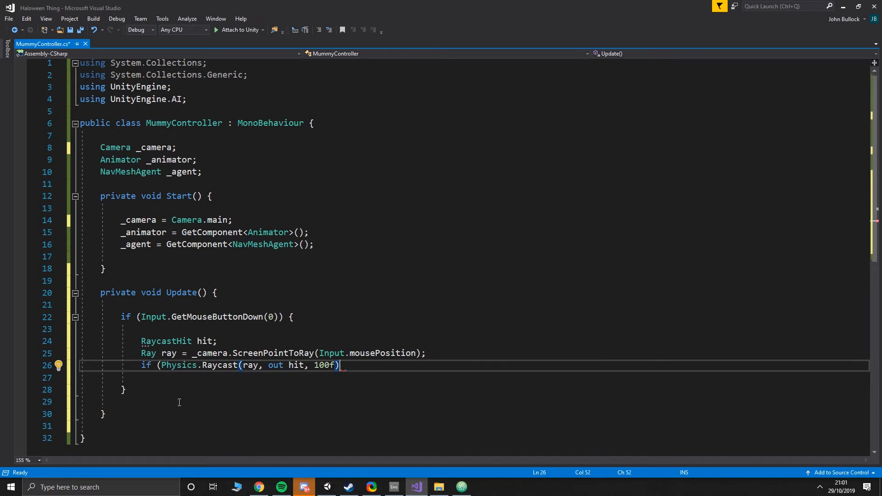
type(" {")
key("Return")
key("Return")
key("Return")
key("Up")
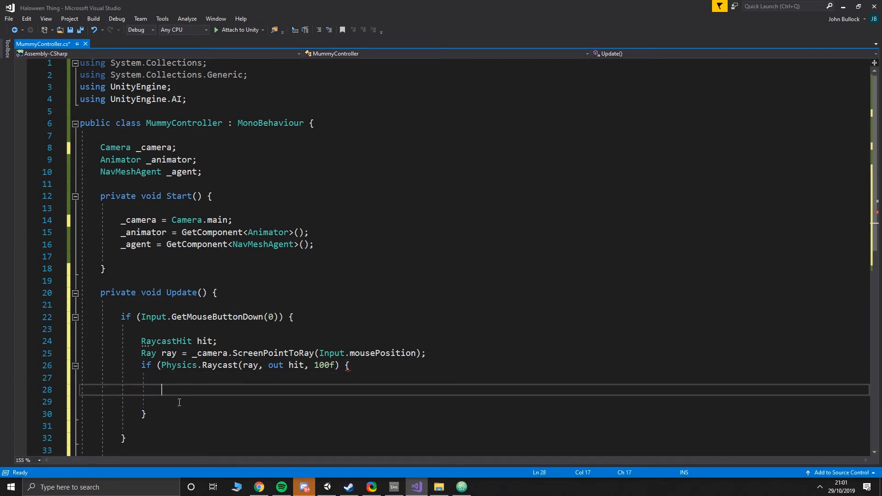
Call _agent.SetDestination(hit.point); inside the raycast if block and save the script
type("_agent.")
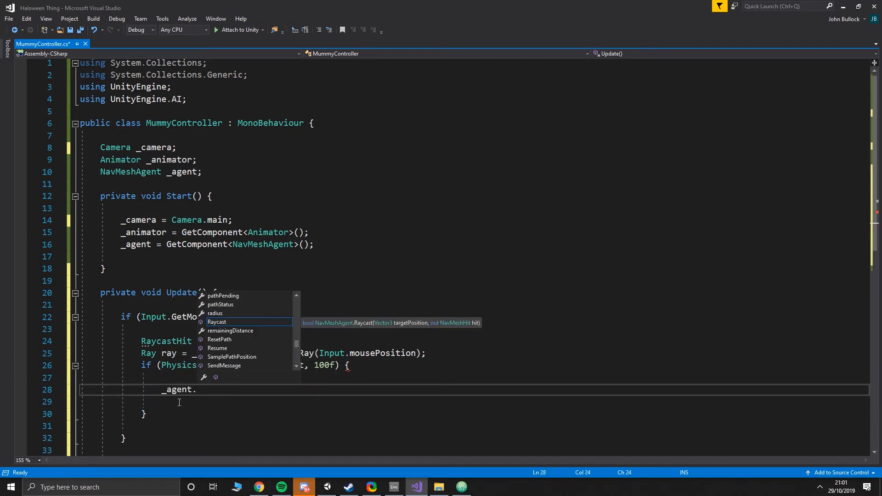
type("SetDestination (")
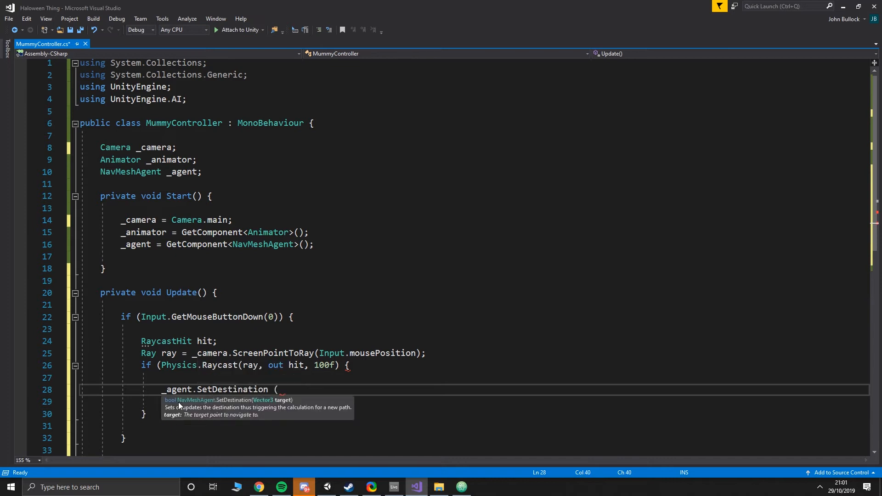
type("hit.point)")
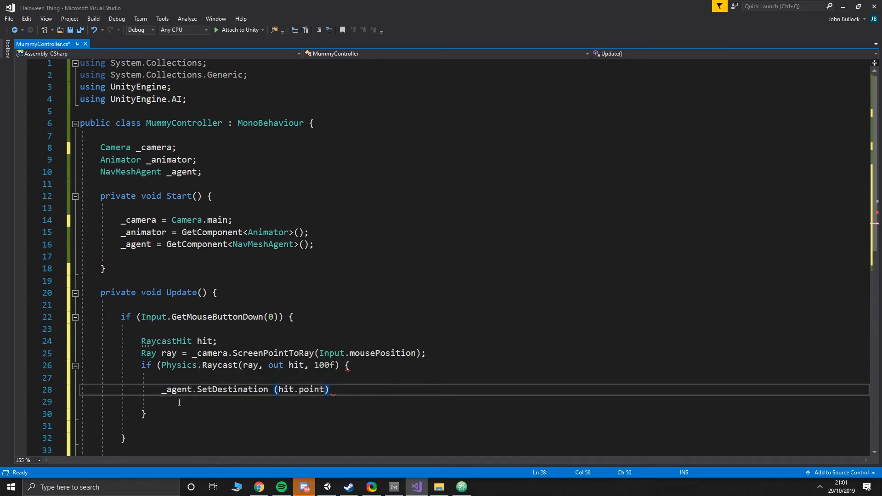
type(";")
key("ctrl+s")
Add the missing closing parenthesis to the Physics.Raycast condition and save the script
left_click(341, 366)
type(")")
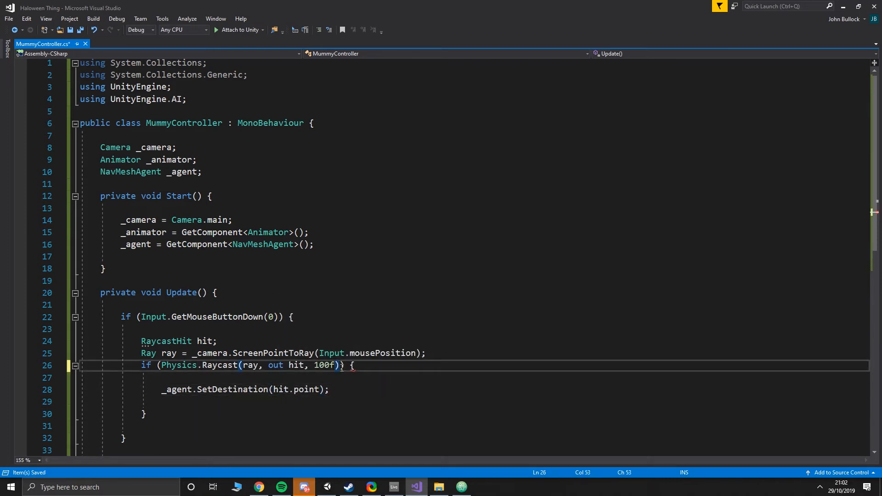
key("ctrl+s")
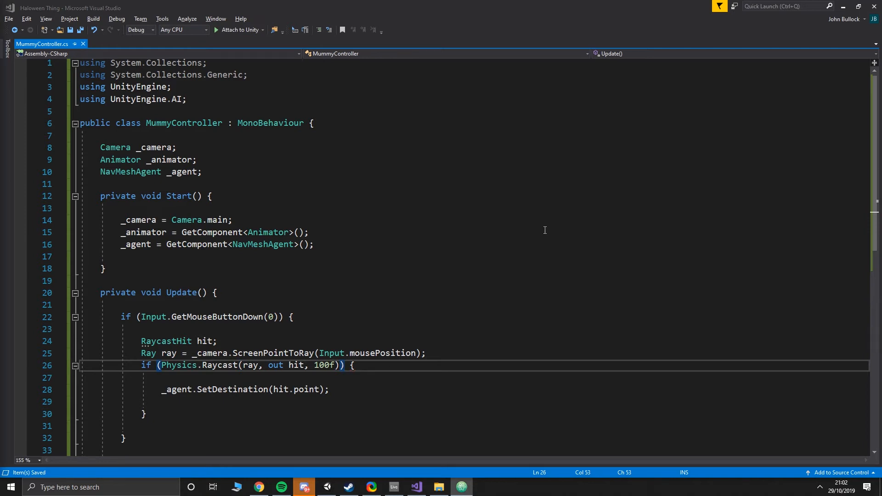
Switch to Unity and attach the MummyController script to mummy_rig
key("alt+Tab")
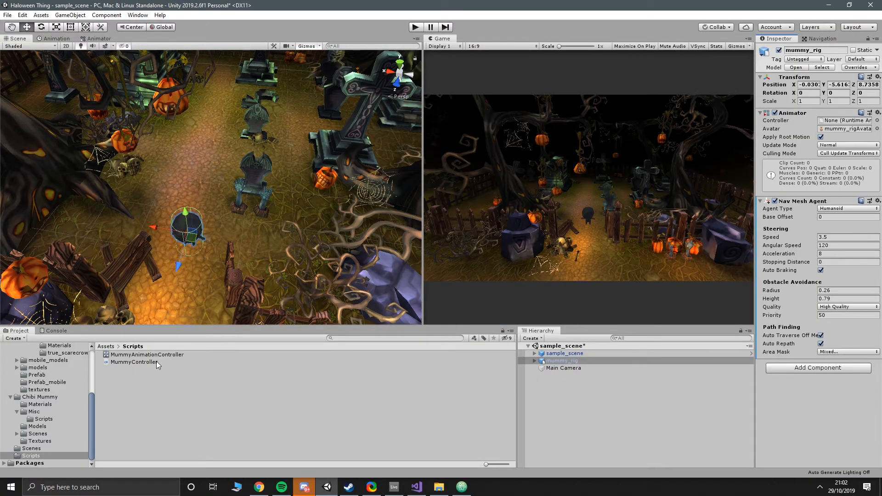
left_click_drag(156, 356, 848, 123)
Display the baked NavMesh in the Scene view, run the scene, and view the mummy up close
left_click(822, 39)
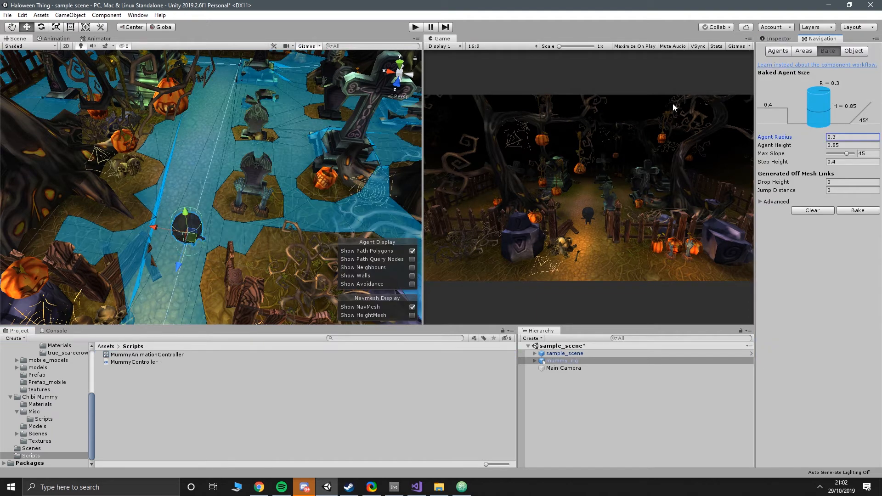
scroll(327, 150, "down", 5)
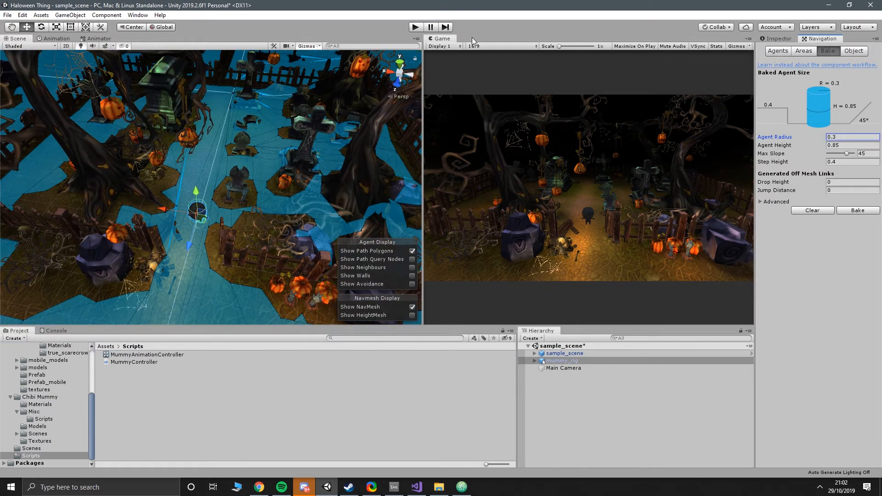
left_click(413, 27)
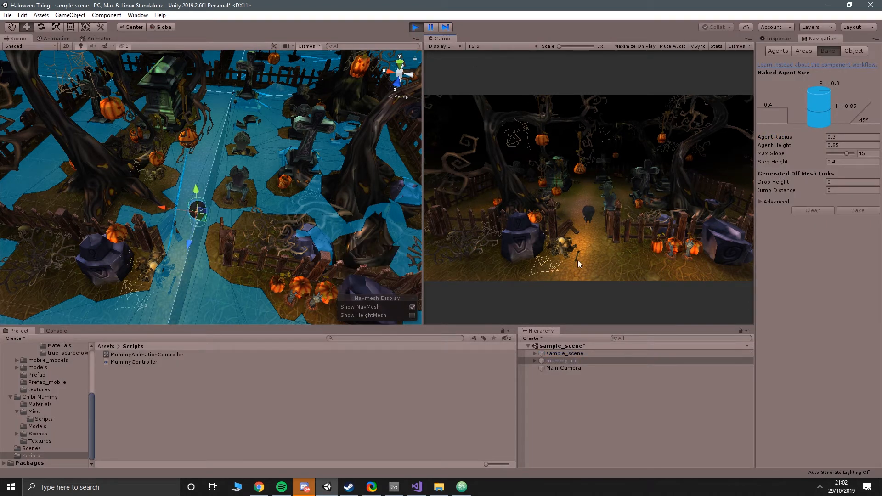
scroll(227, 235, "up", 5)
scroll(227, 236, "up", 10)
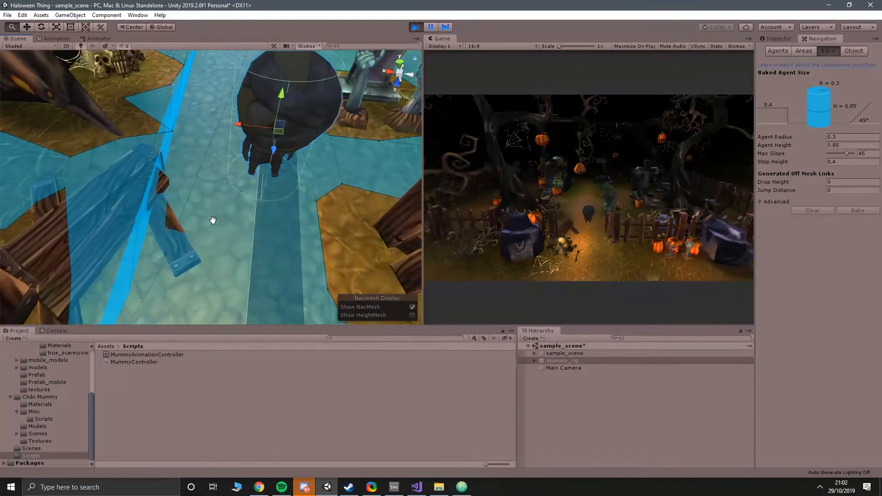
View the surrounding NavMesh, send the mummy to a point on the graveyard path, and stop the scene
scroll(213, 221, "down", 10)
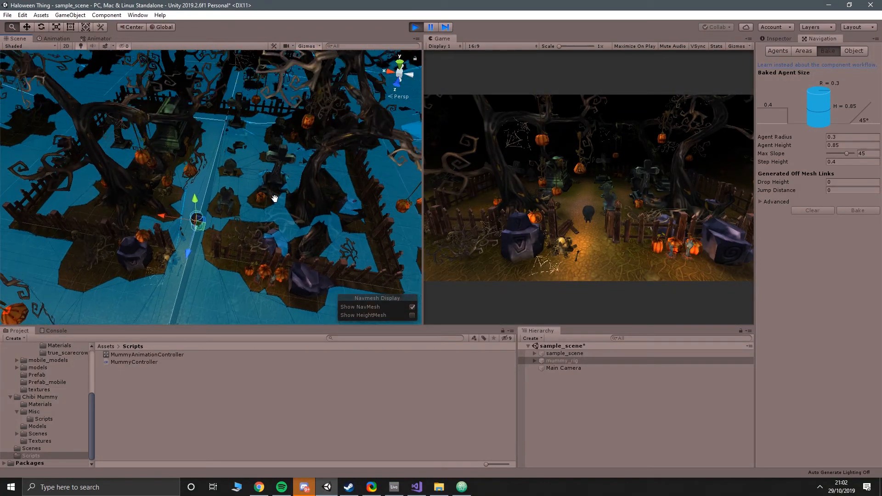
scroll(239, 213, "up", 2)
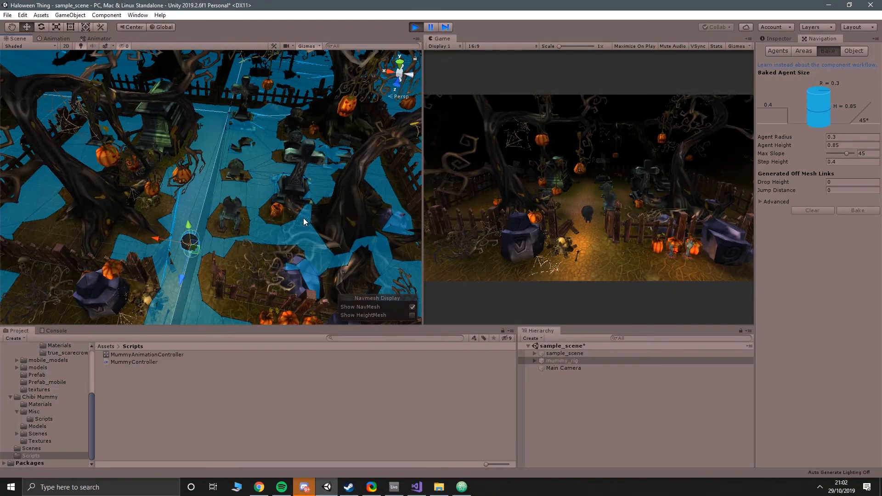
left_click(575, 202)
left_click(415, 27)
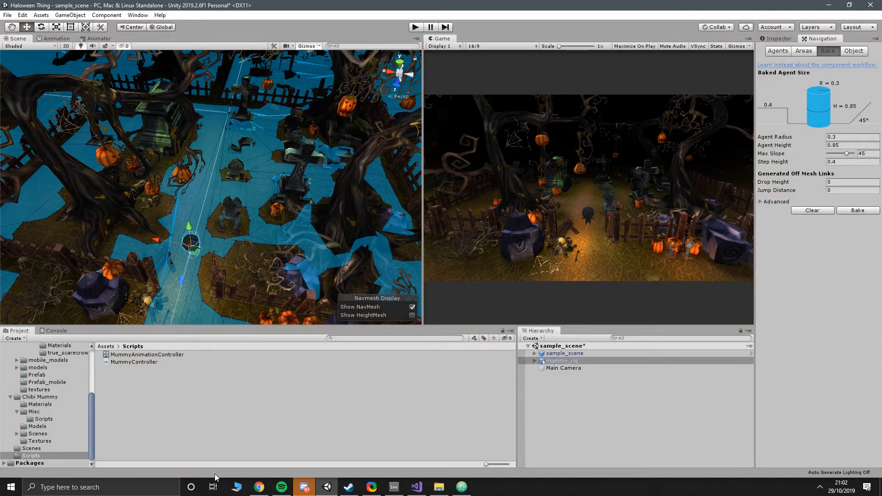
Run the scene again with the NavMesh displayed and send the mummy to several points around the graveyard
left_click(43, 419)
scroll(42, 431, "up", 3)
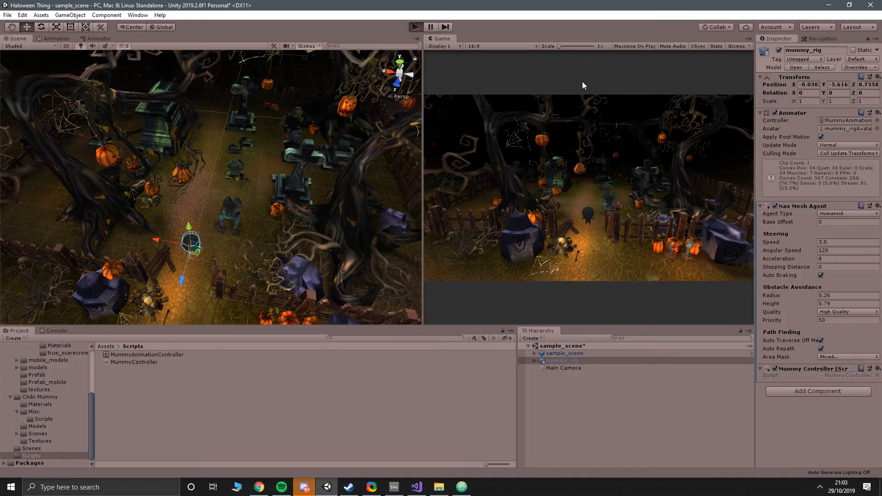
left_click(814, 39)
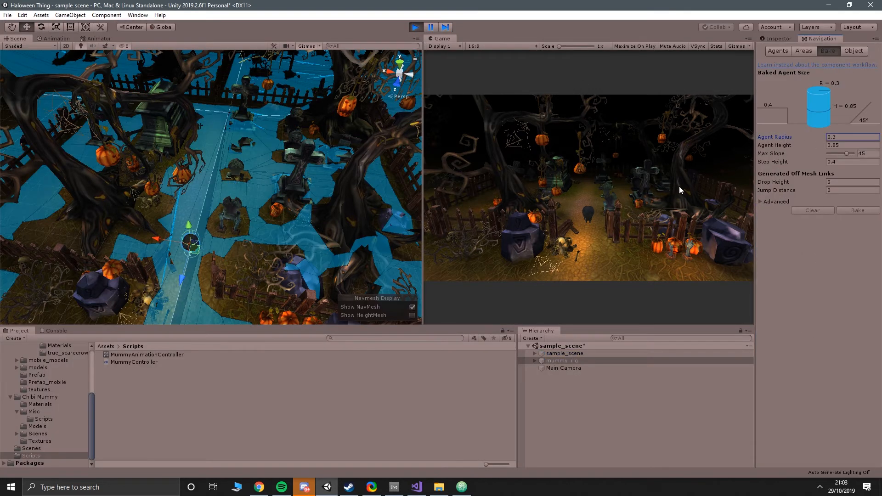
left_click(571, 209)
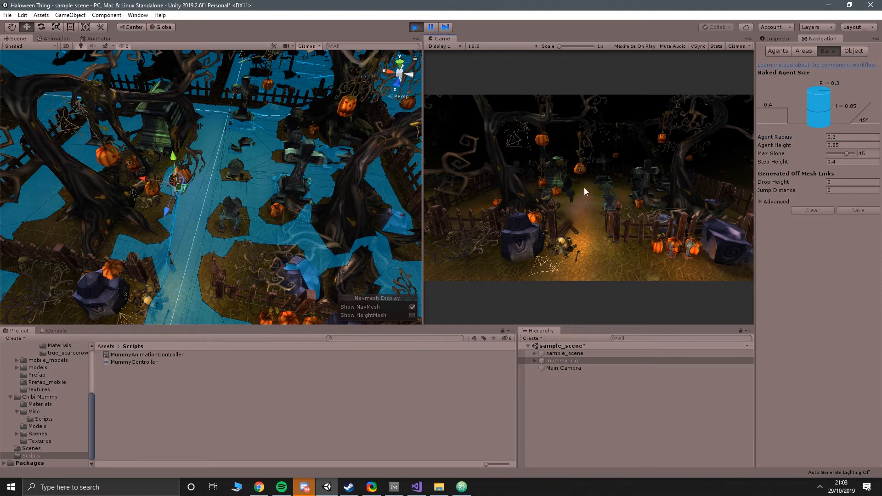
left_click(627, 200)
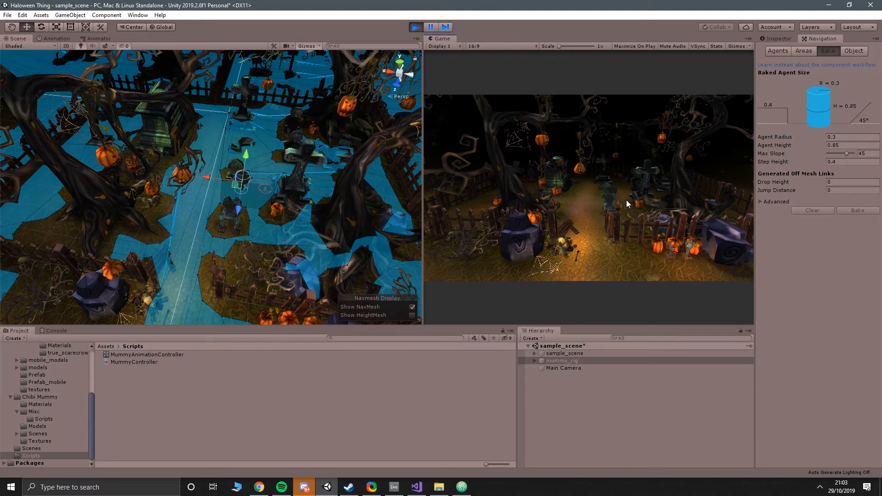
left_click(586, 230)
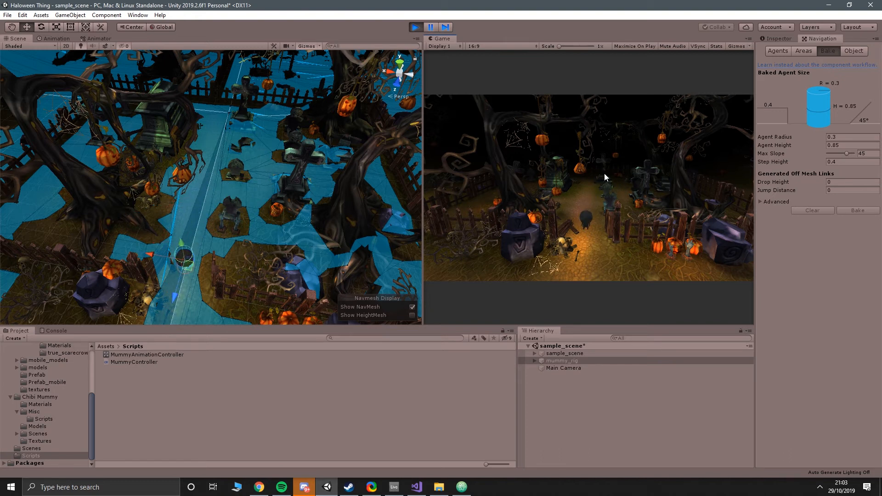
left_click(621, 182)
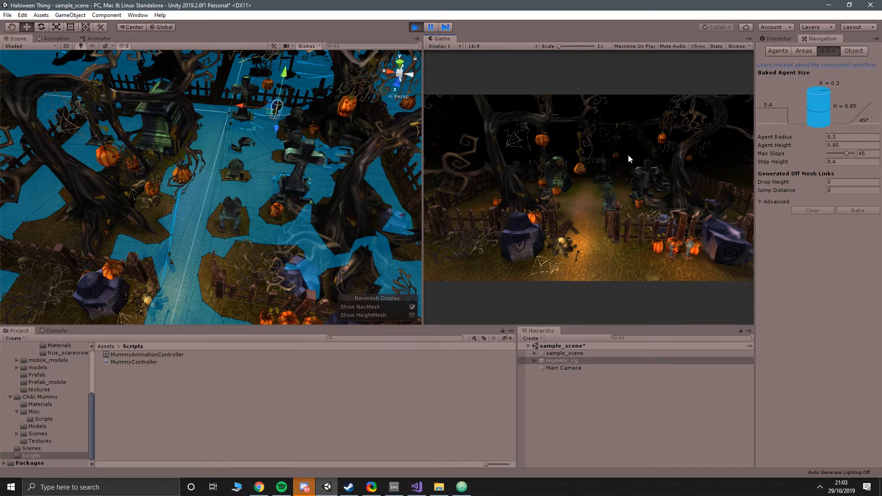
Watch the mummy move across the wider NavMesh in the Scene view and stop the scene
scroll(278, 214, "down", 5)
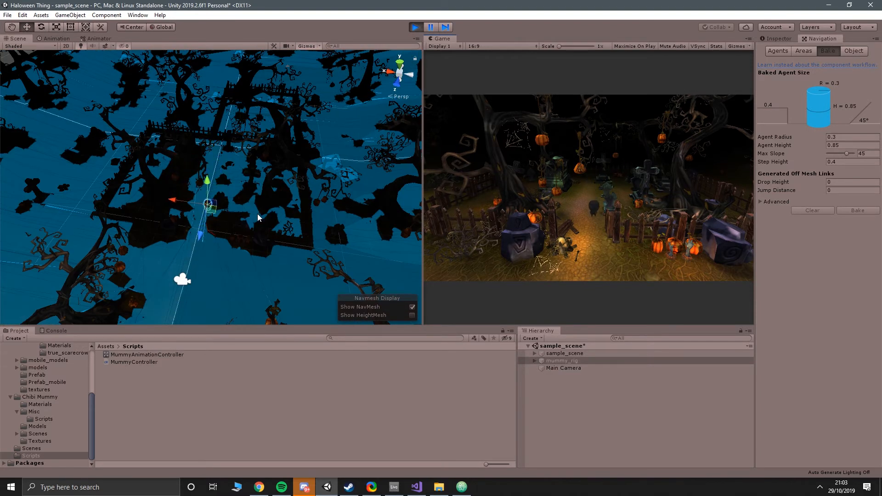
scroll(312, 216, "up", 3)
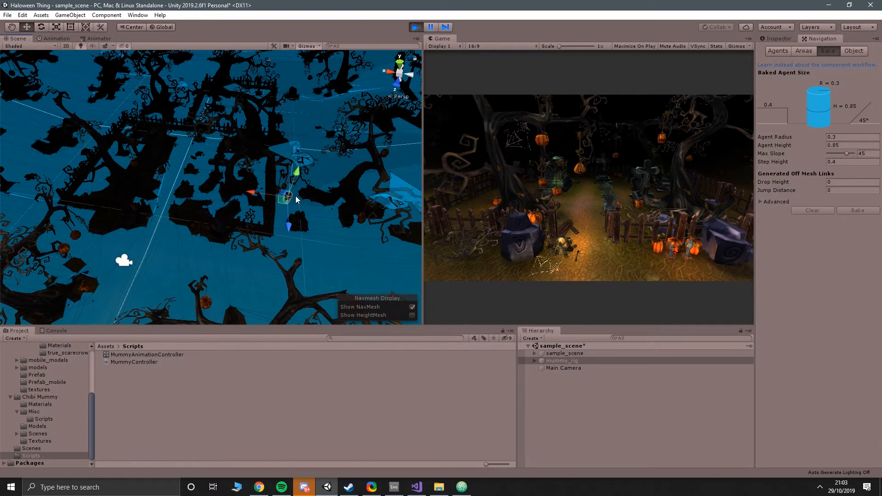
scroll(281, 141, "down", 3)
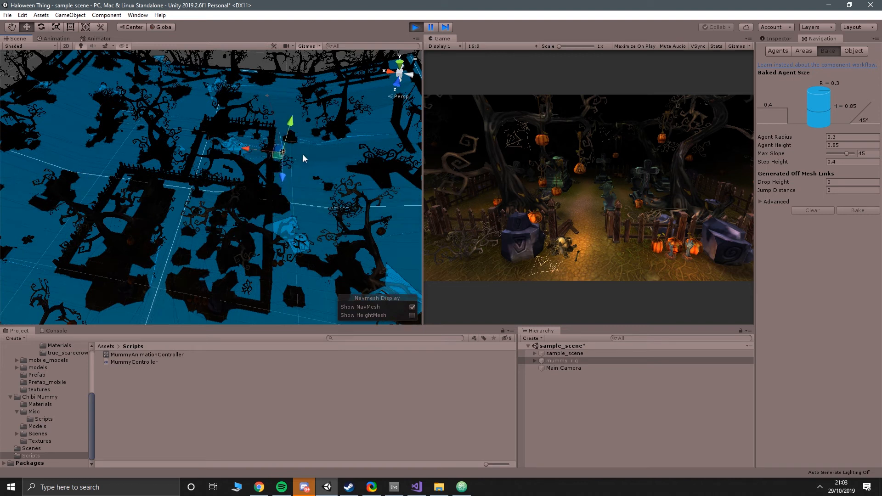
left_click(416, 27)
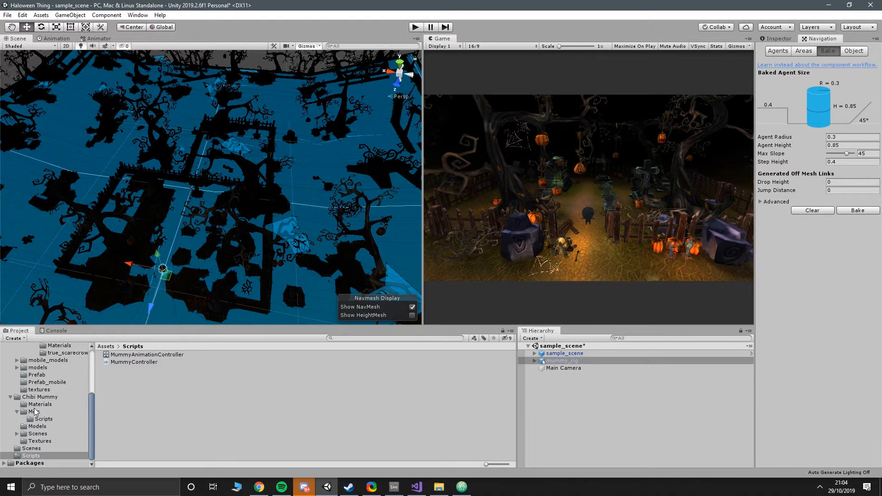
Open the Chibi Mummy Models folder and preview the mummy@walk animation
scroll(35, 411, "up", 3)
left_click(37, 454)
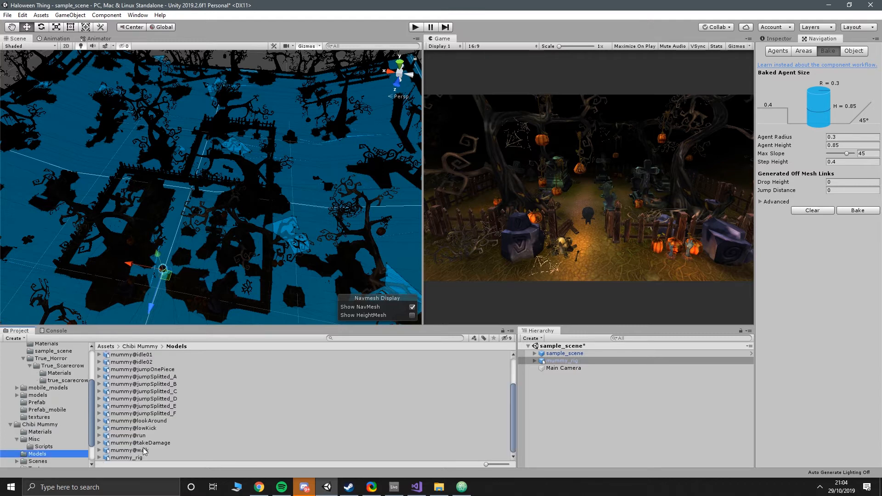
left_click(145, 450)
left_click(781, 39)
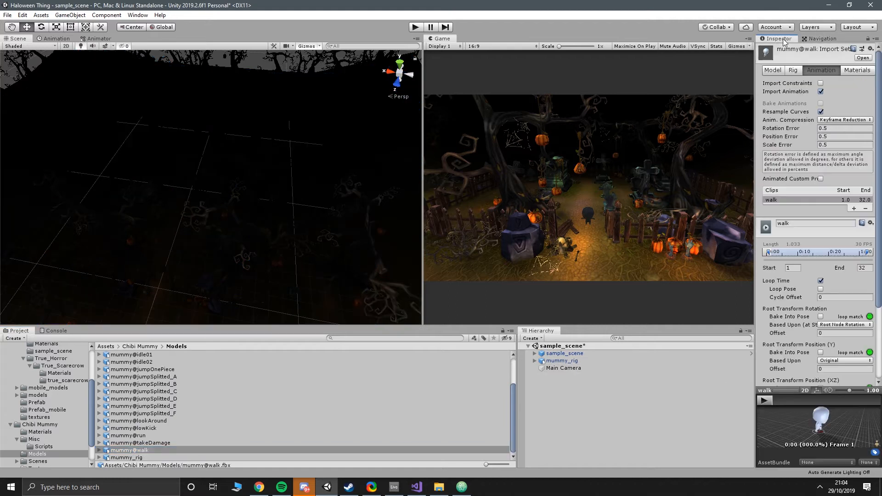
left_click(769, 401)
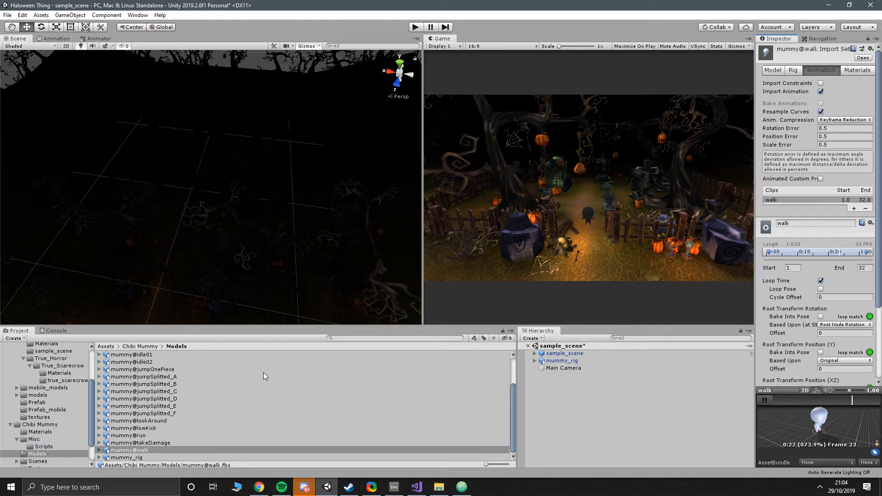
Compare the import settings of mummy@run, mummy_rig and mummy@walk, and look through the other mummy animations
key("Up")
key("Up")
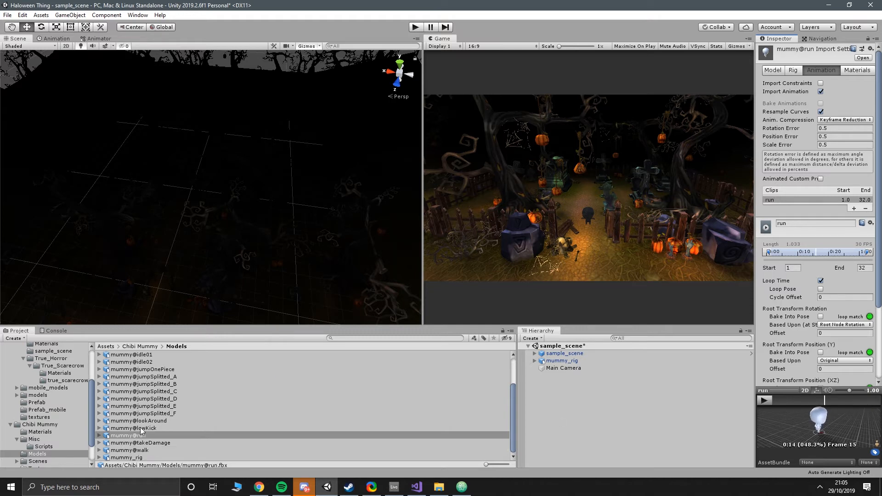
left_click(136, 458)
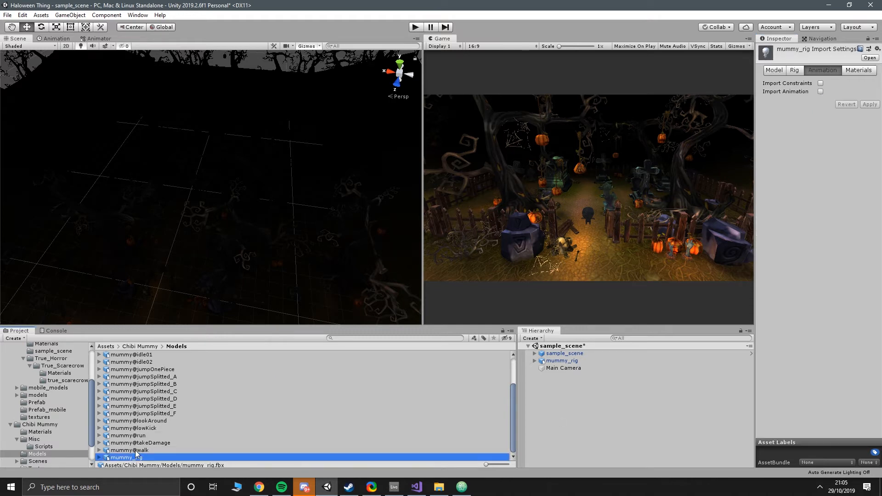
left_click(139, 450)
scroll(180, 388, "up", 3)
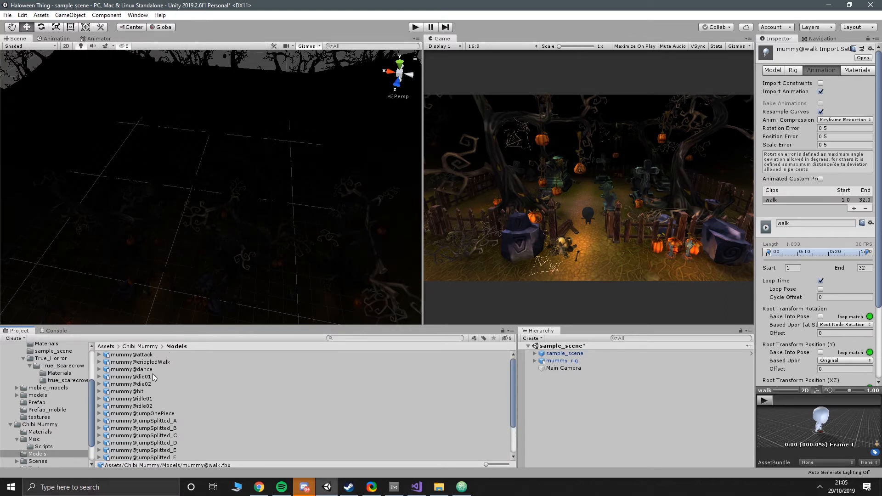
Preview the mummy@crippledWalk animation and add it as a state in the MummyAnimationController
left_click(147, 362)
left_click(760, 400)
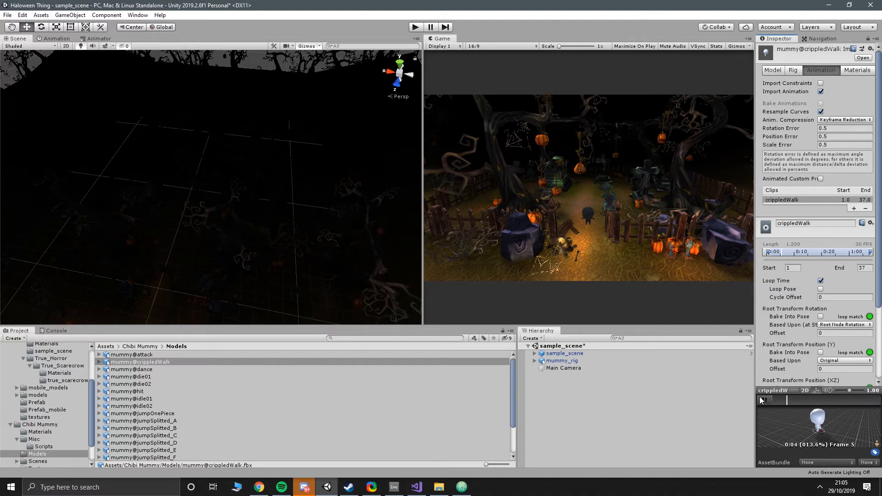
left_click(764, 400)
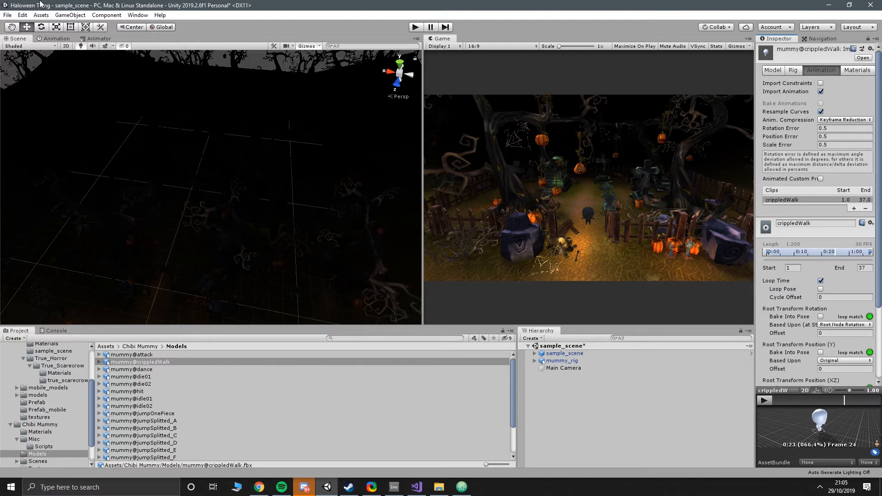
left_click(97, 39)
left_click_drag(143, 364, 216, 202)
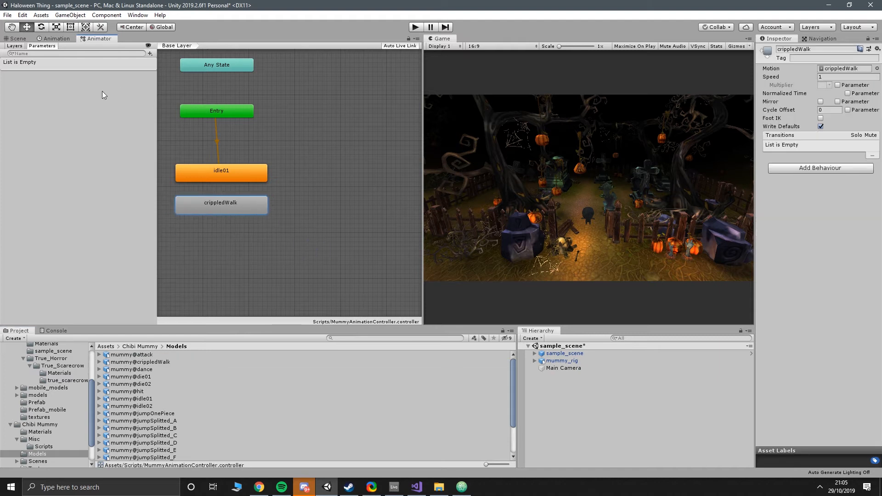
Add a Bool parameter named Moving to the MummyAnimationController
left_click(150, 53)
left_click(167, 85)
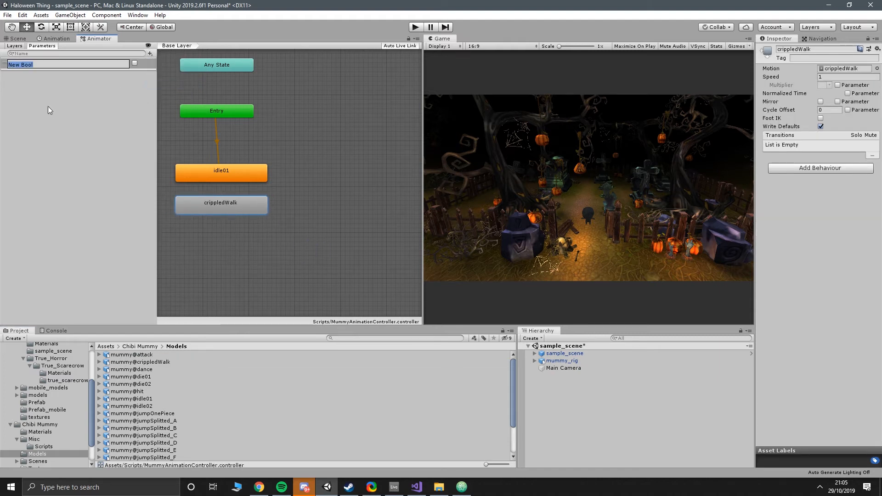
type("Moving")
key("Return")
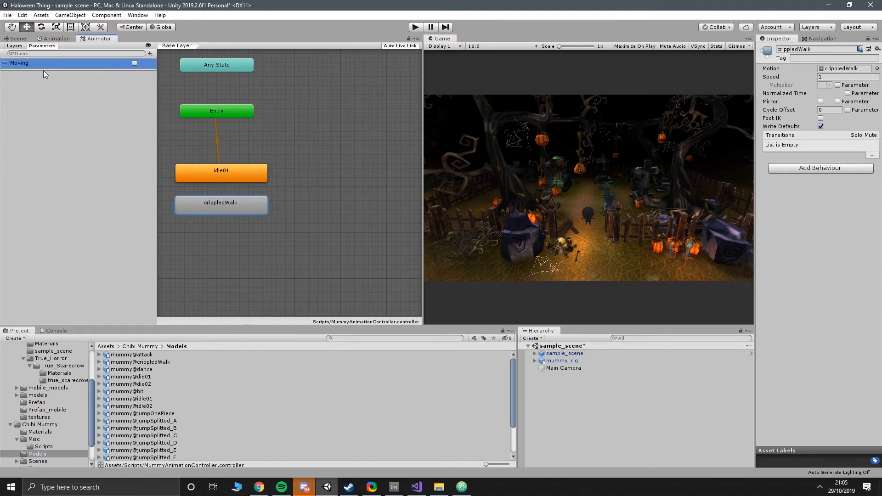
Create a transition from idle01 to crippledWalk with the condition Moving true
right_click(212, 174)
left_click(232, 183)
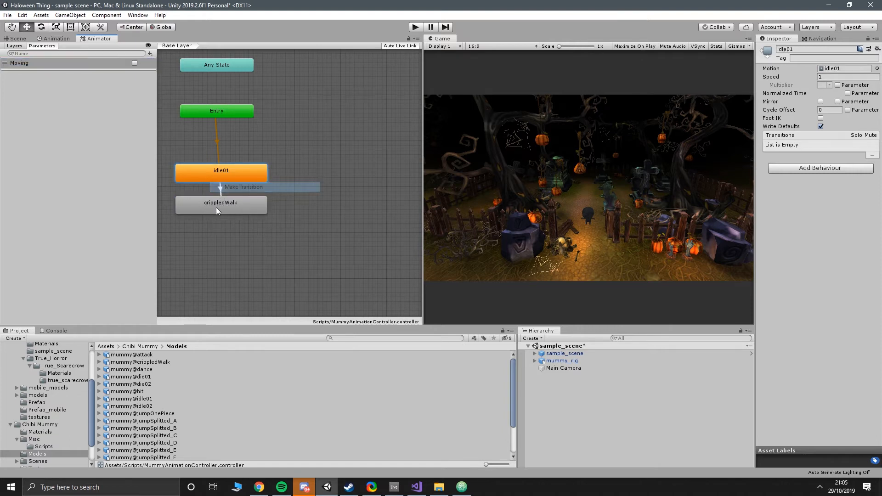
left_click(216, 208)
left_click(220, 188)
left_click(861, 230)
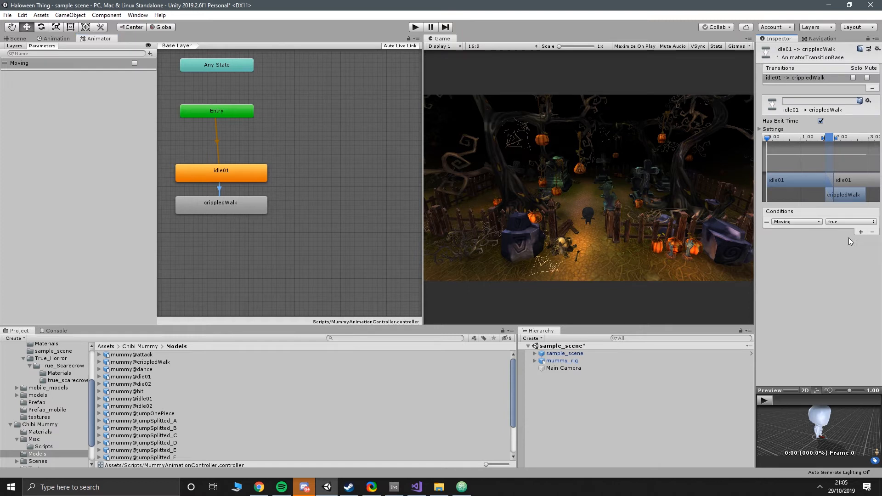
Create a transition from crippledWalk back to idle01 with the condition Moving false, and turn off its Has Exit Time option
right_click(252, 205)
left_click(265, 210)
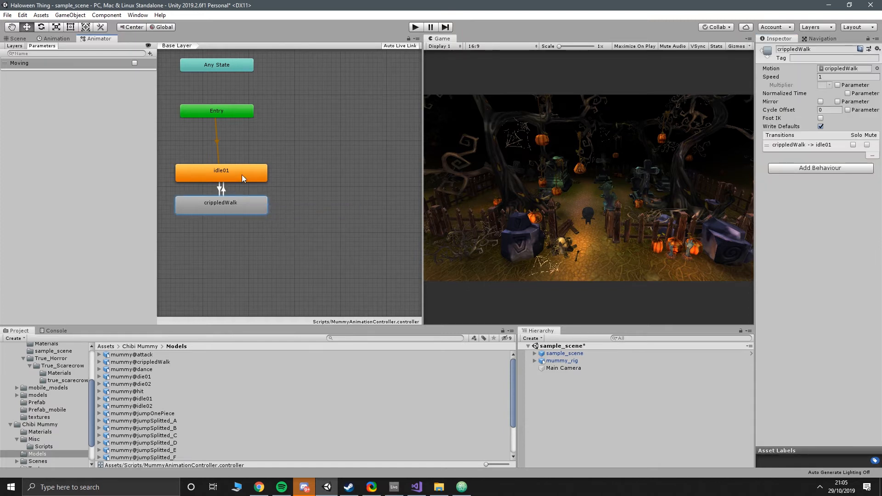
left_click(242, 174)
left_click(861, 232)
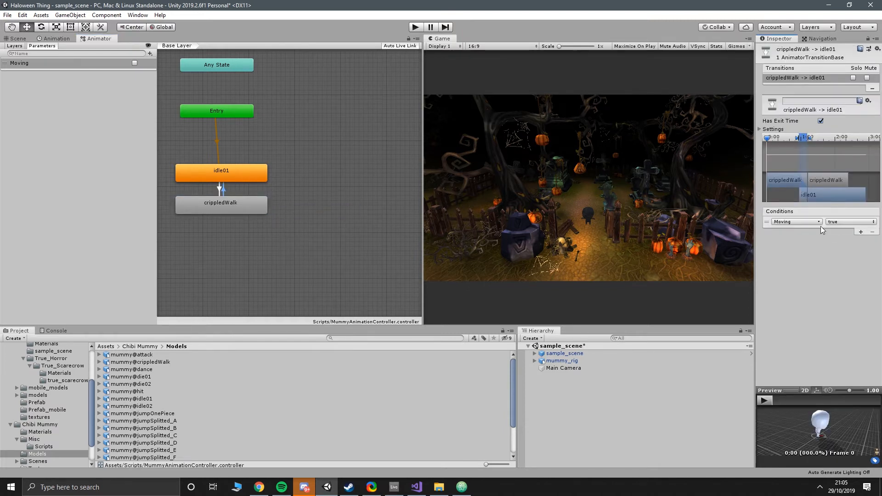
left_click(819, 222)
left_click(863, 224)
left_click(862, 222)
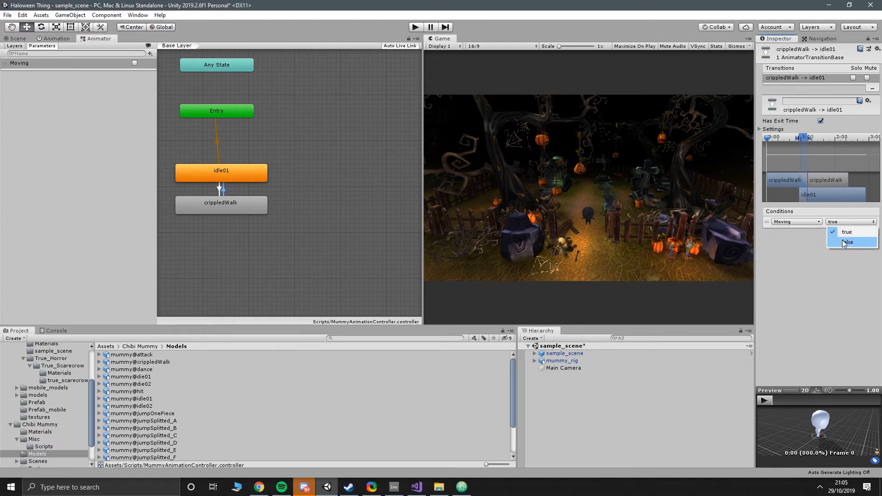
left_click(848, 241)
left_click(821, 121)
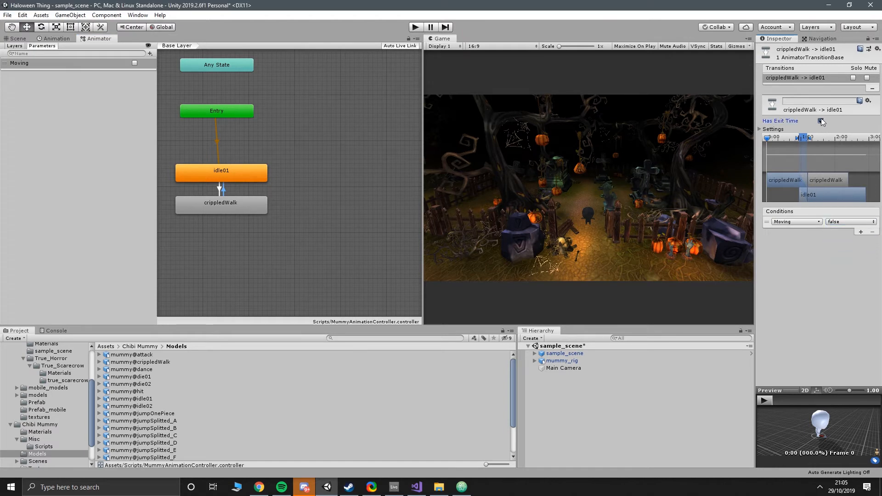
left_click(219, 192)
Switch to Visual Studio and add _animator.SetBool("Moving", true); below the SetDestination call in MummyController
key("alt+Tab")
left_click(347, 319)
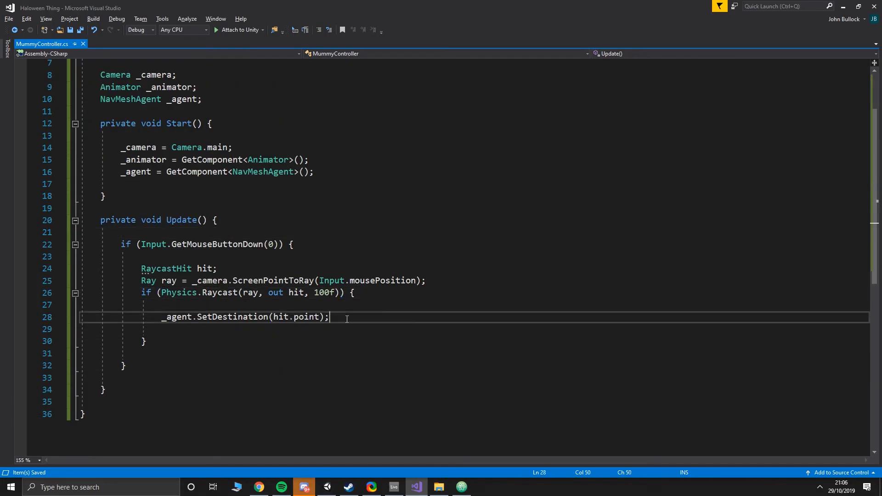
key("Return")
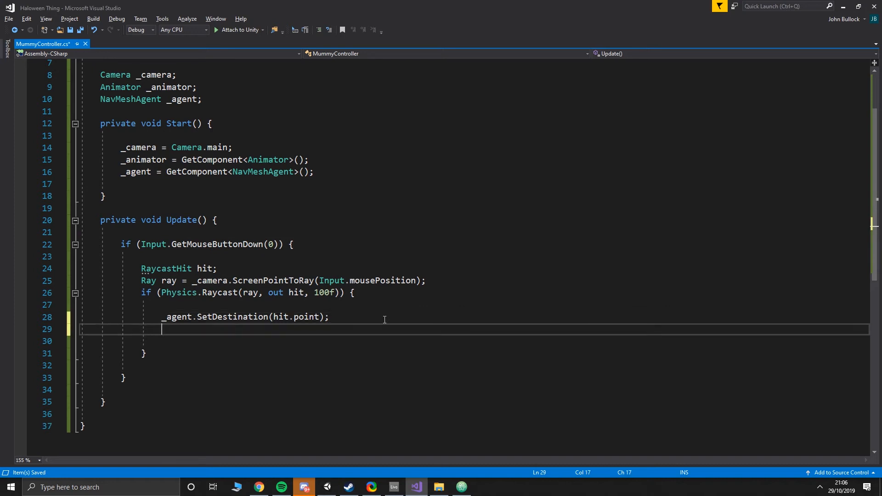
type("I WILL FIND YOU AND I WILL ")
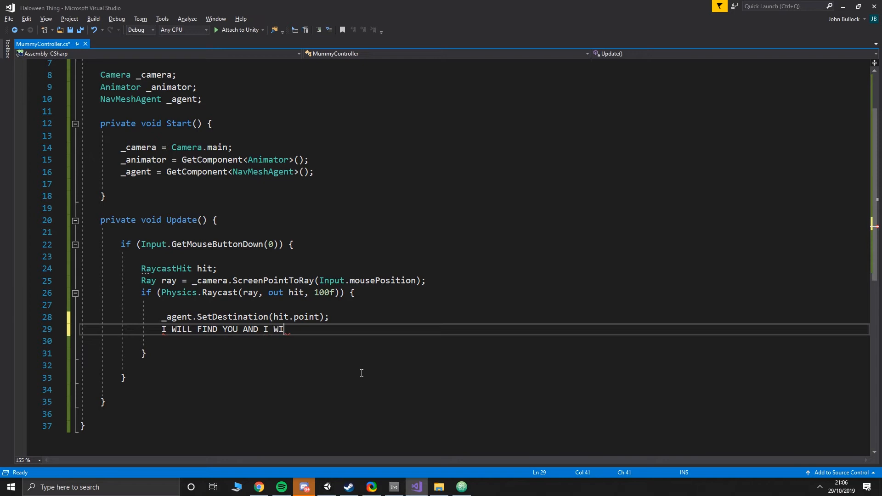
type("K")
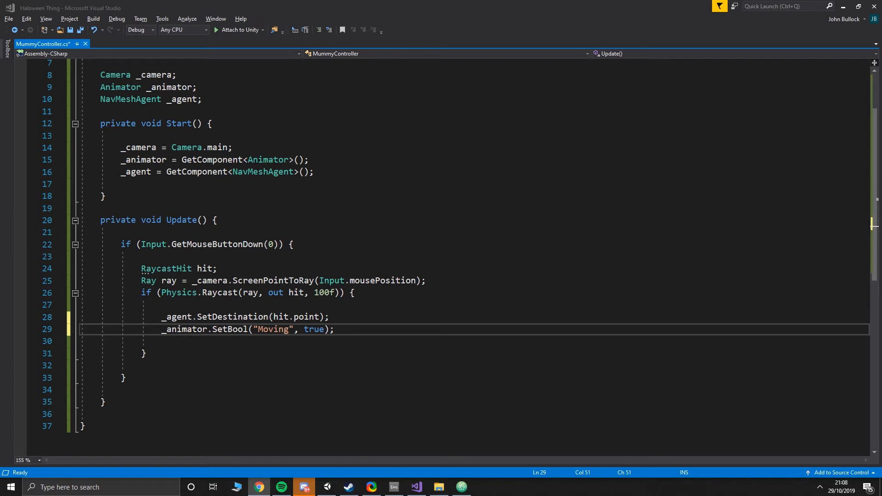
At the top of Update in MummyController, begin an if statement with Vector3.Distance and transform.position as its first argument
left_click(152, 233)
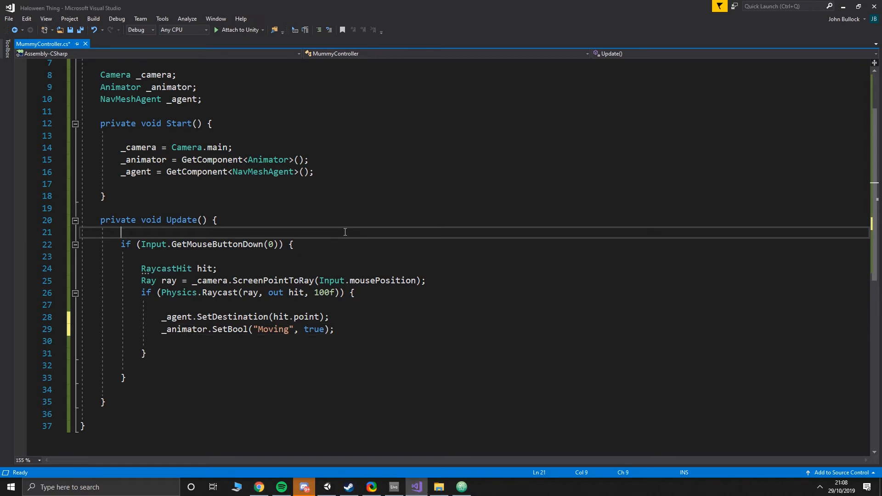
key("Return")
key("Return")
key("Up")
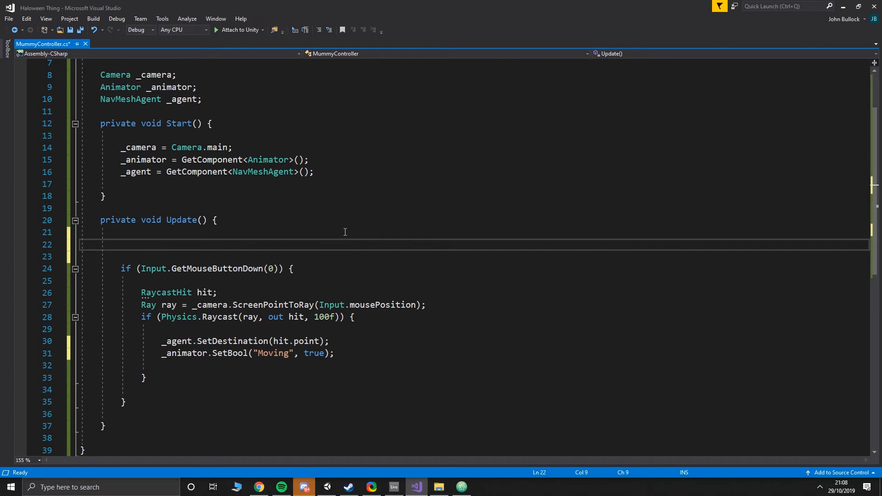
type("if")
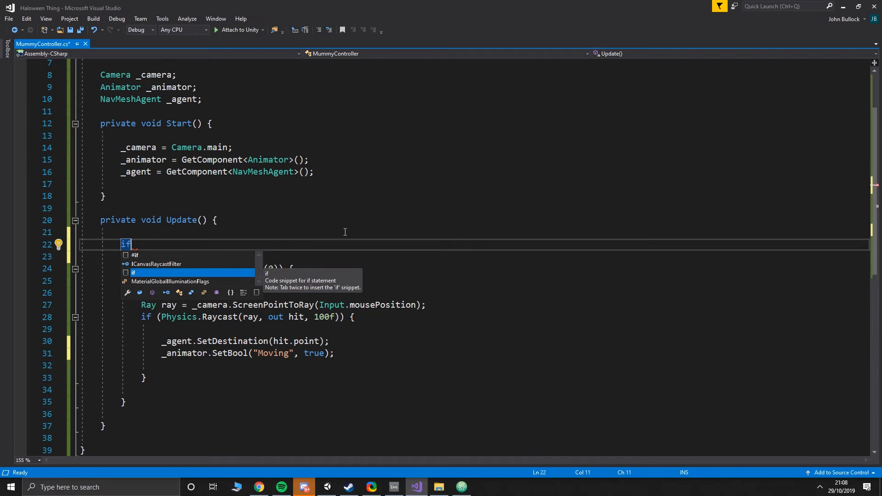
type("(")
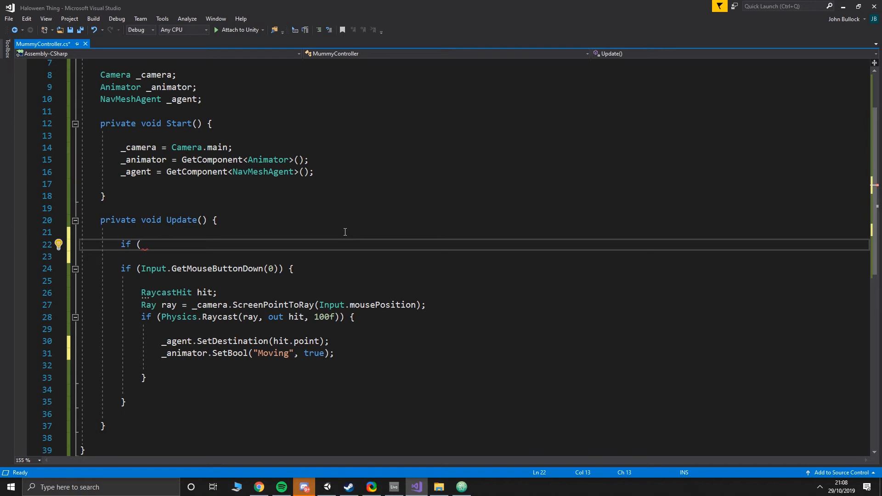
type("Vector3.Distance(")
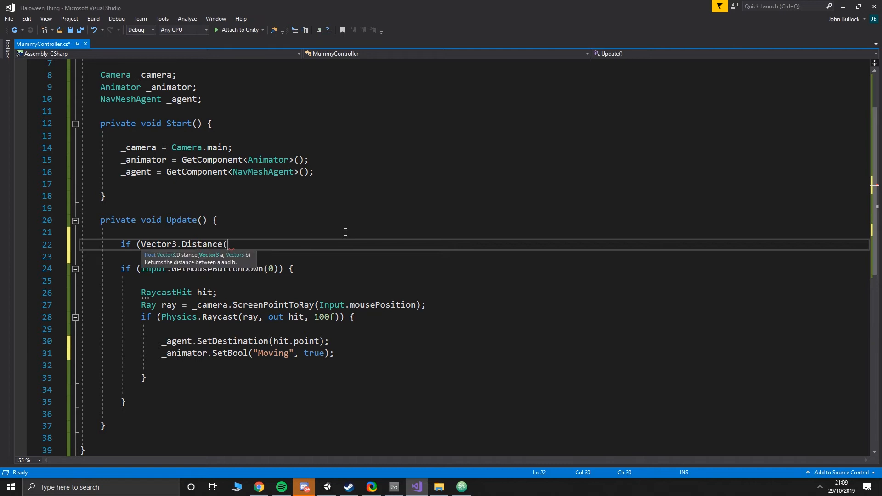
type("trans")
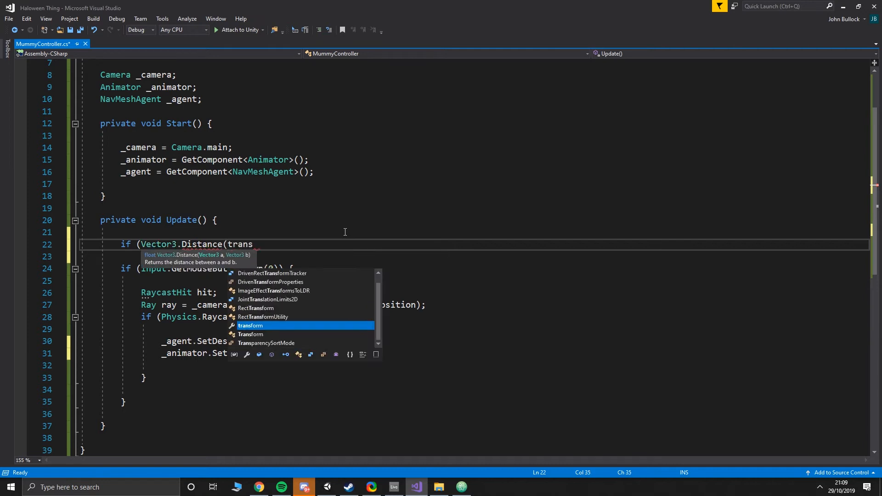
type("form.position, ")
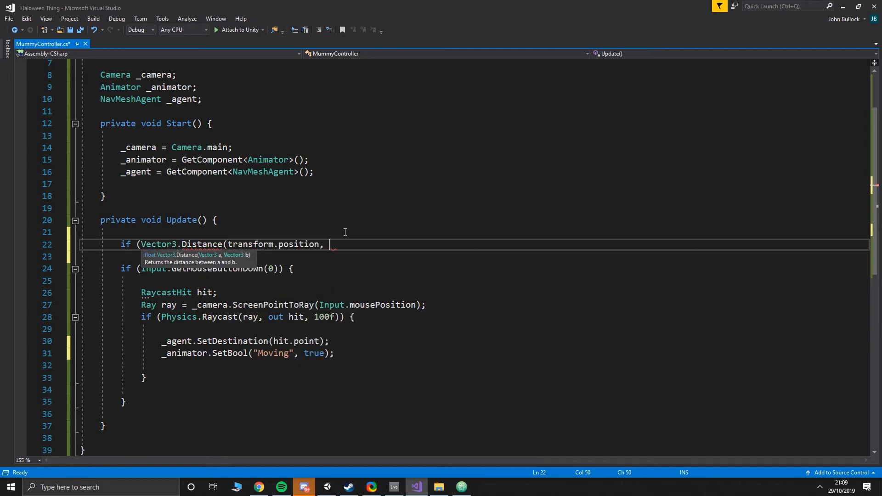
type("navMeshAgent")
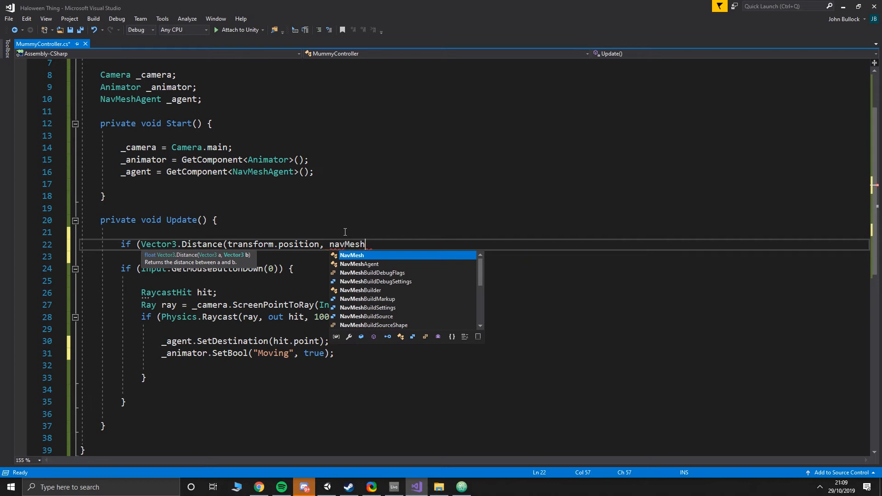
key("BackSpace")
key("BackSpace")
key("BackSpace")
key("BackSpace")
key("BackSpace")
key("BackSpace")
key("BackSpace")
key("BackSpace")
key("BackSpace")
key("BackSpace")
key("BackSpace")
key("BackSpace")
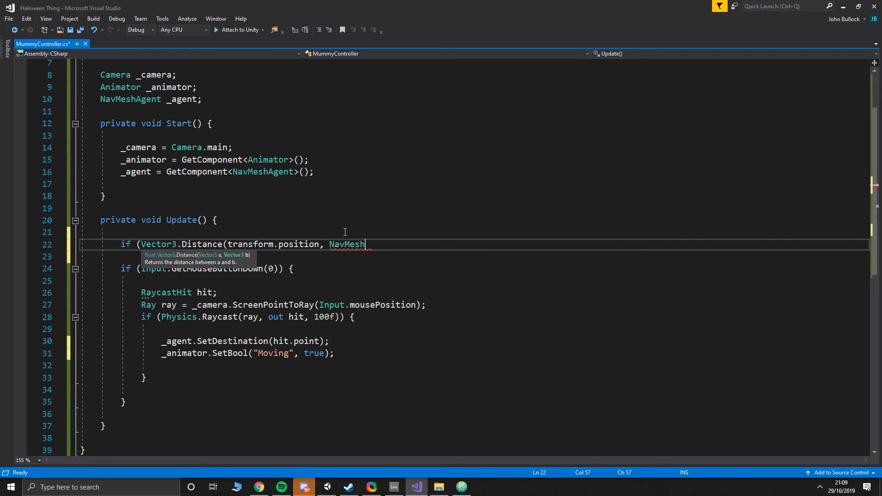
Complete the if condition with _agent.destination as the second argument, compare the distance with < 0.1f, and add the block's braces
type("_agent.destination) < 0-")
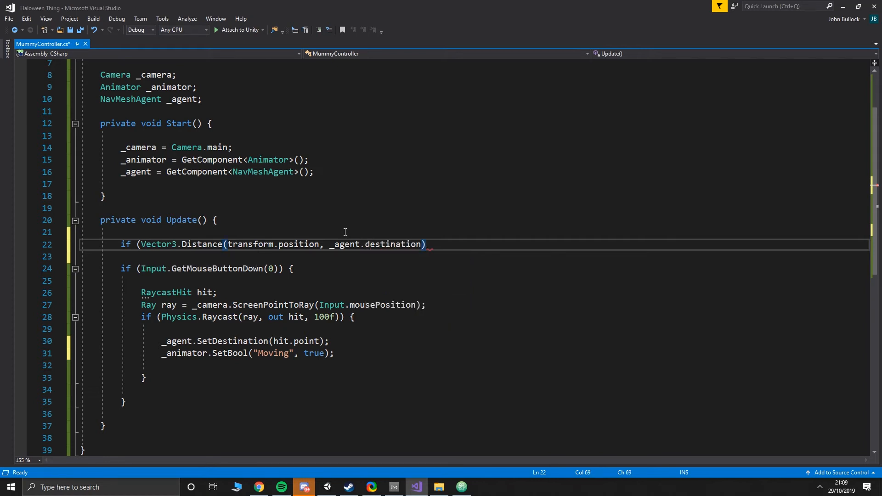
key("BackSpace")
type(".1f;")
key("BackSpace")
type(")")
type("{")
key("Return")
key("Return")
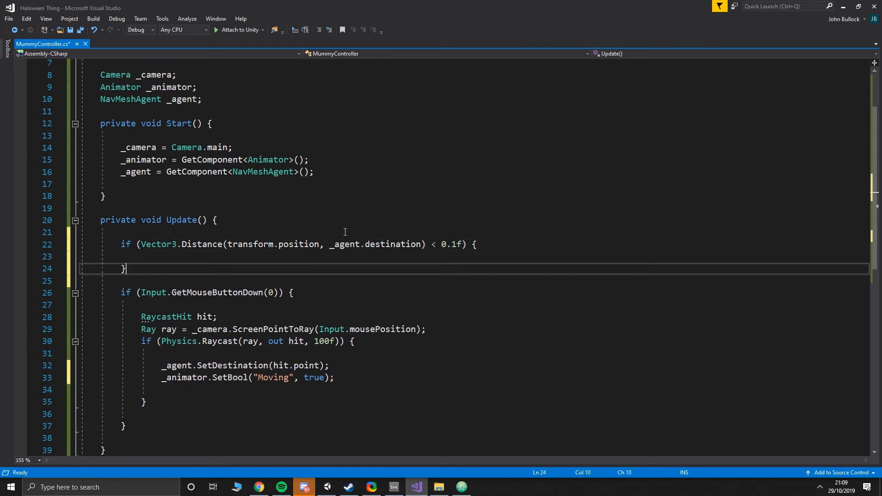
Inside the distance check's block, add _animator.SetBool("Moving", false);
key("Up")
key("Return")
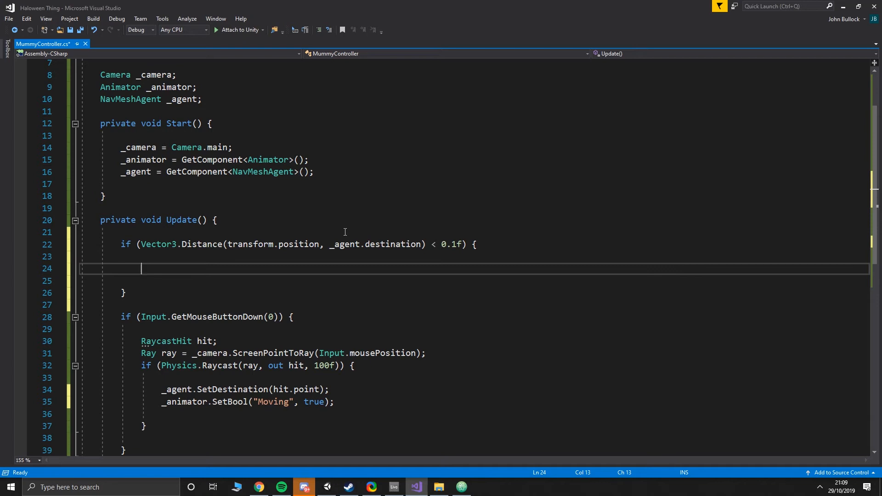
type("_animator.Se")
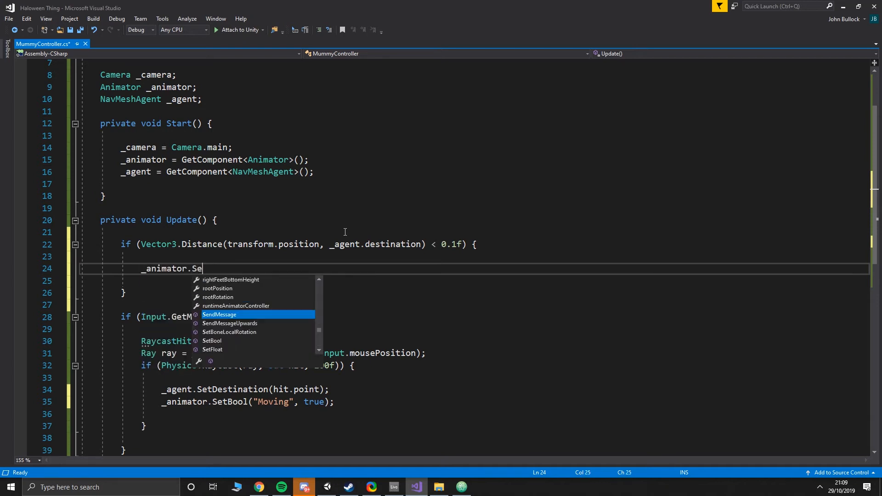
type("tBool(")
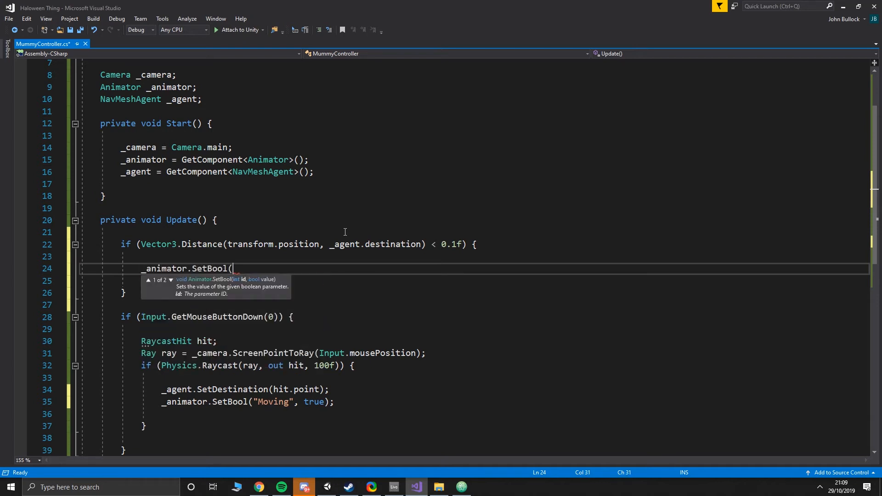
type("\"Moving\", false);")
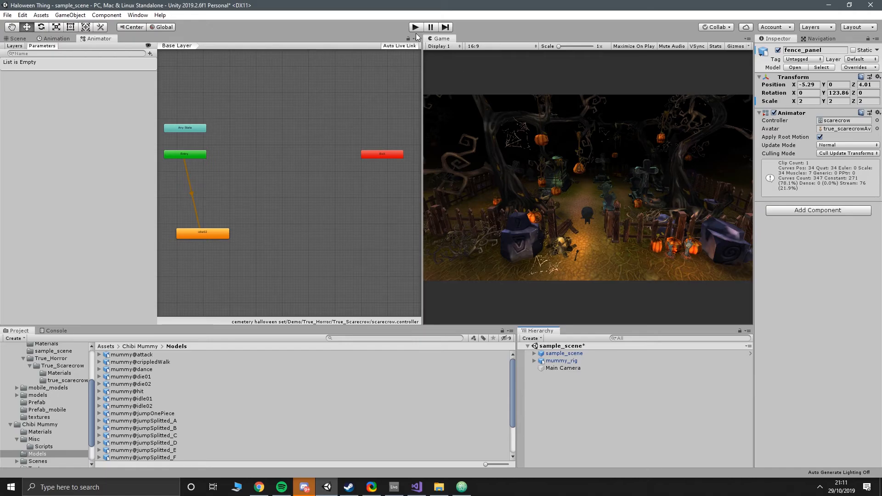
Play-test the scene by sending the mummy to a point on the graveyard path, and stop play mode
left_click(416, 29)
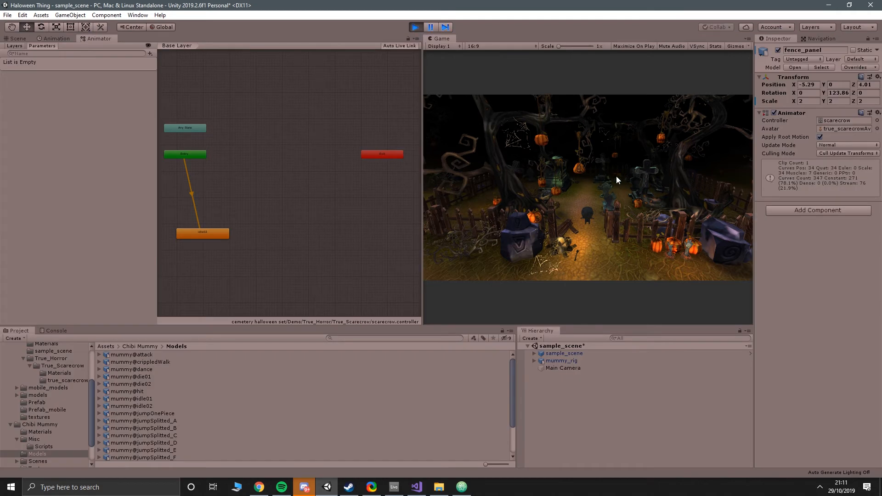
left_click(574, 200)
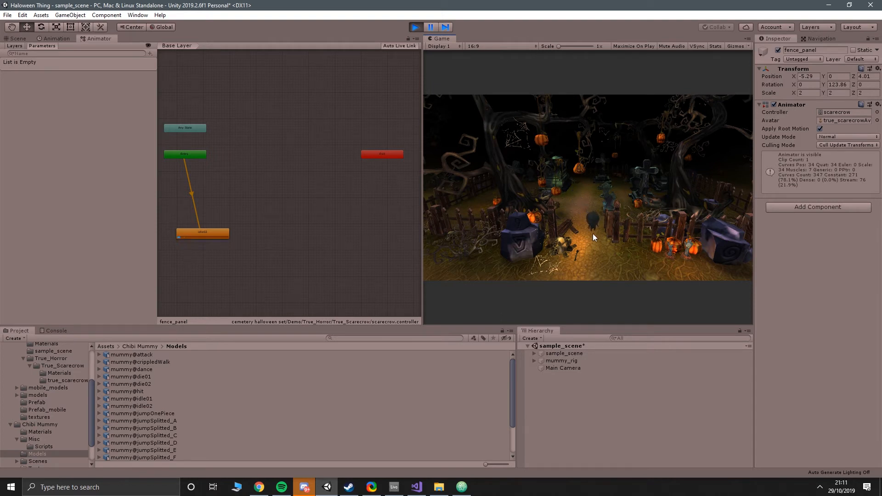
left_click(415, 26)
Set mummy_rig's Nav Mesh Agent to Speed 1, Angular Speed 500 and Acceleration 5
left_click(563, 361)
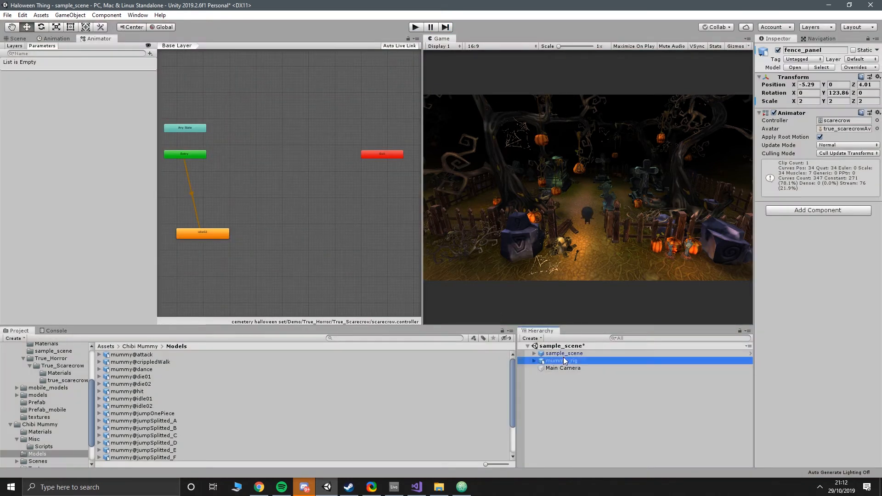
left_click(829, 251)
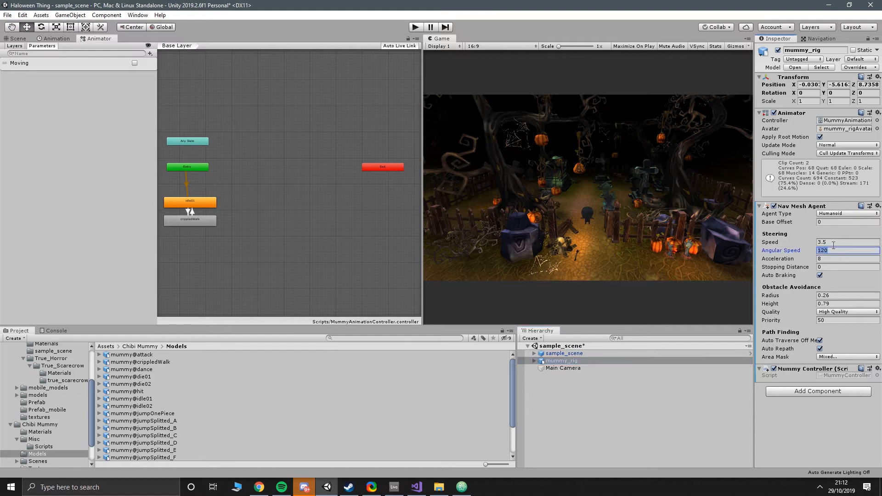
left_click(834, 242)
type("1")
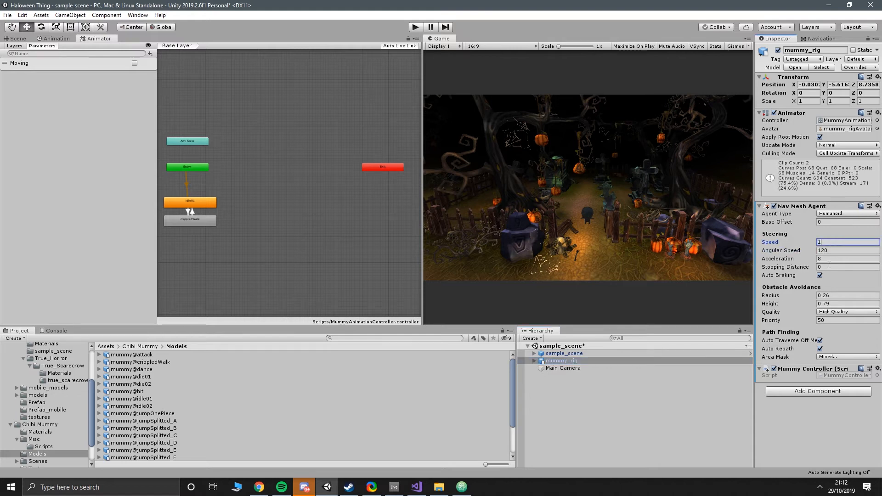
left_click(839, 252)
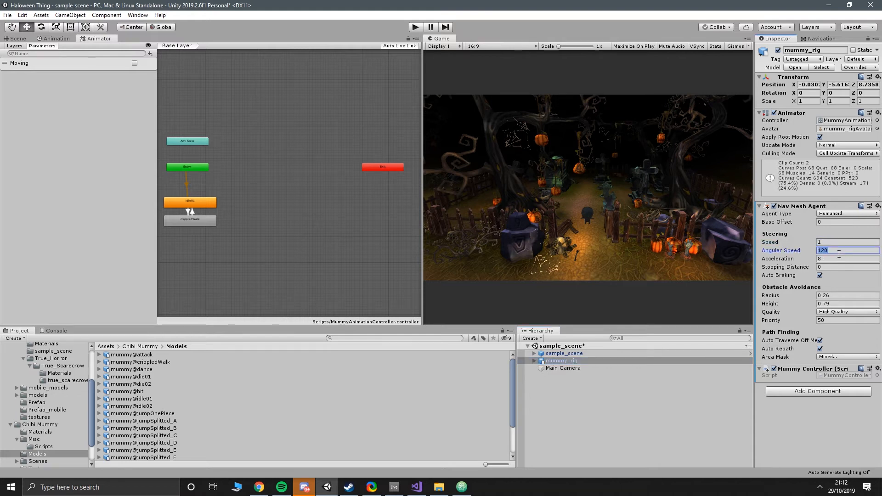
type("500")
left_click(826, 259)
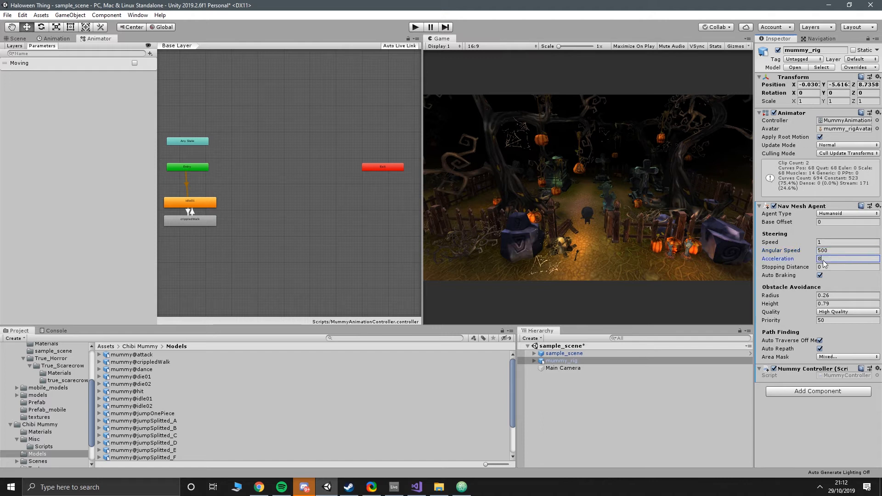
type("5")
Play-test the mummy's walk by sending it to two points on the path, and stop play mode
left_click(416, 27)
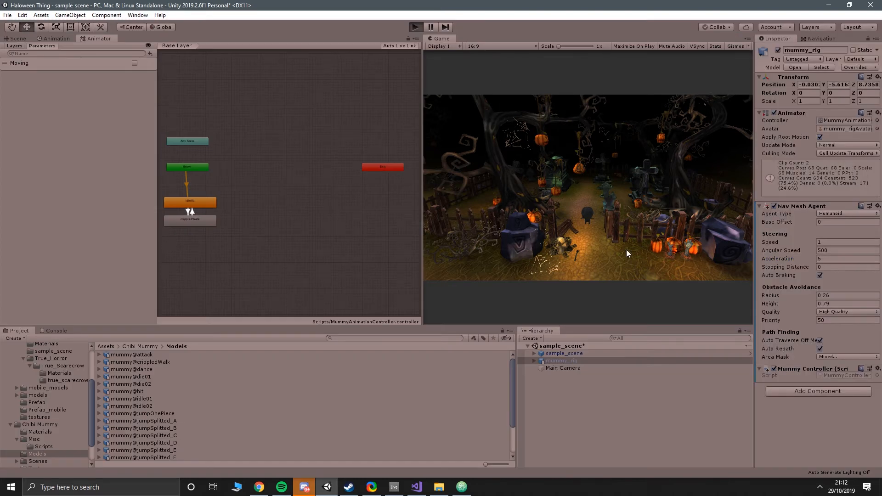
left_click(589, 235)
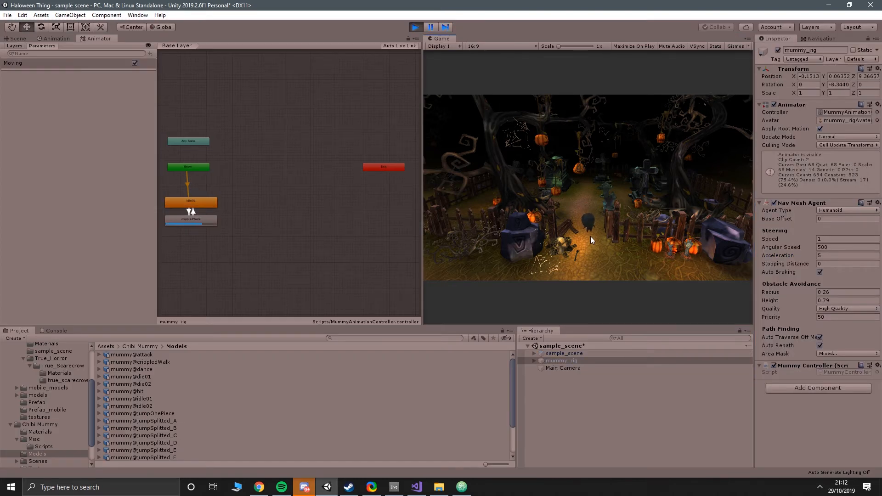
left_click(579, 202)
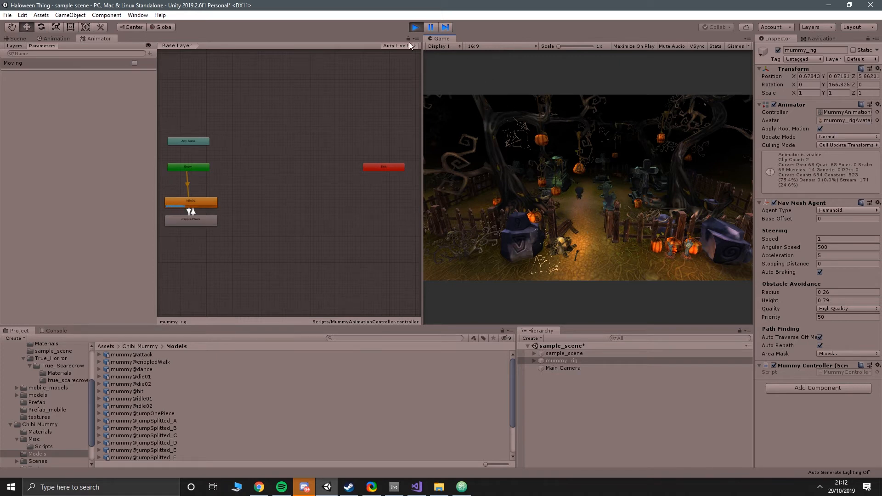
left_click(415, 27)
Set the mummy's Nav Mesh Agent Speed to 0.75 and play-test its walk to a point farther up the path
left_click(820, 242)
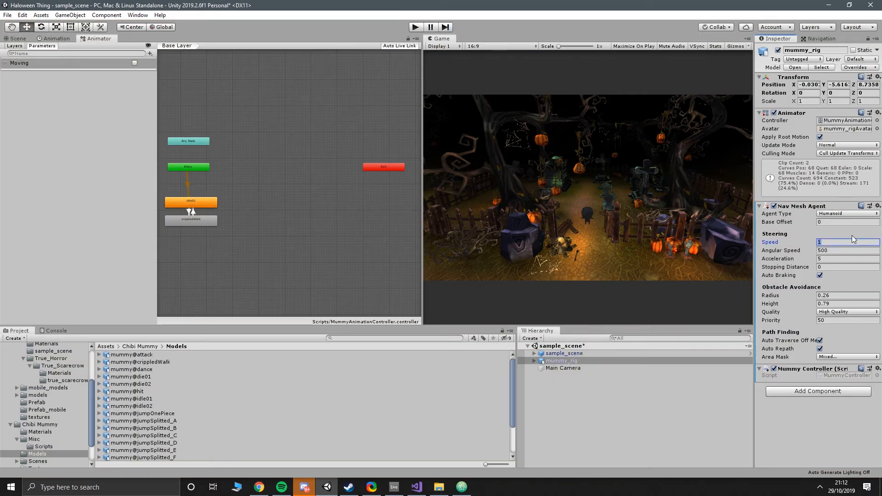
type("0.75")
left_click(416, 27)
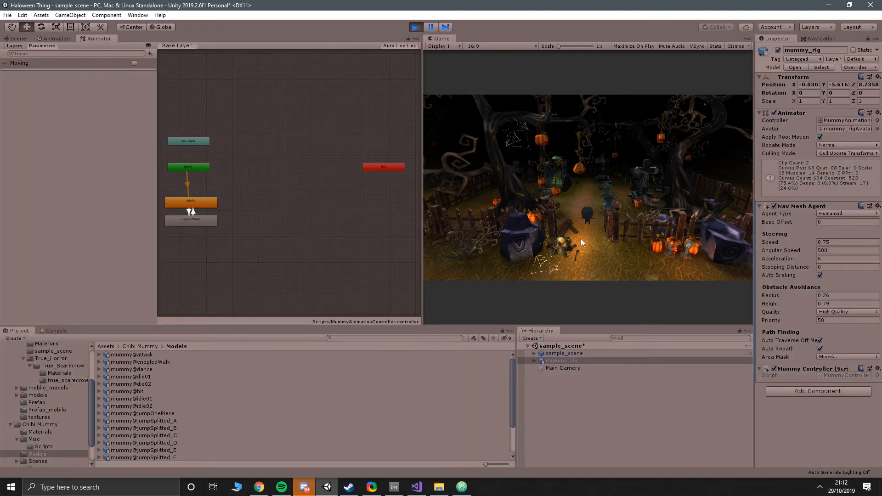
left_click(577, 195)
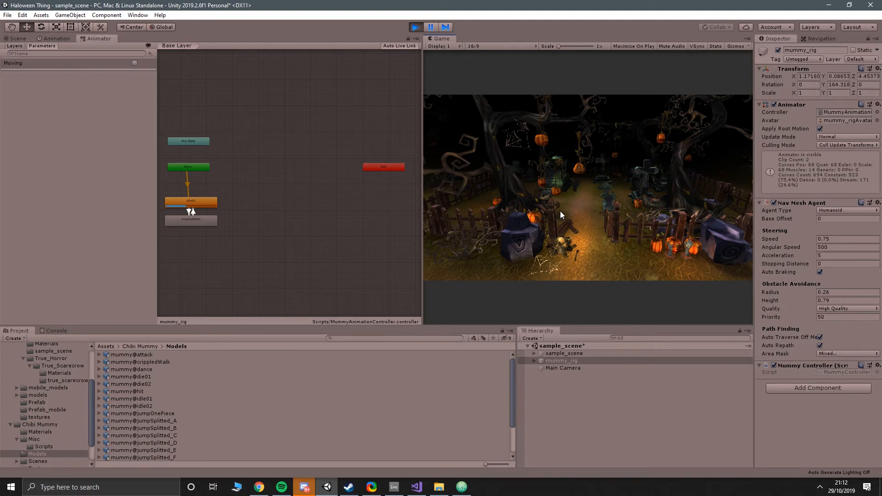
key("ctrl+p")
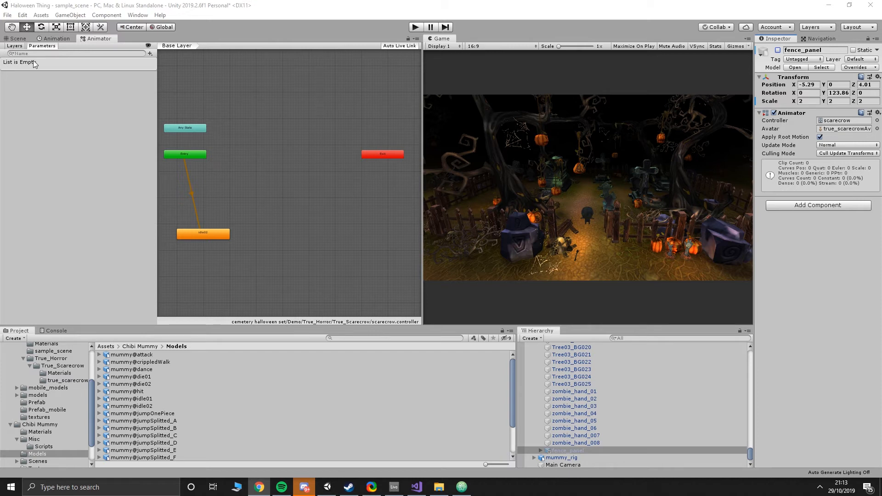
Create an empty GameObject and, in a top-down Scene view, move it to the graveyard's fence corner at about X 13.29, Z -4.7
left_click(18, 38)
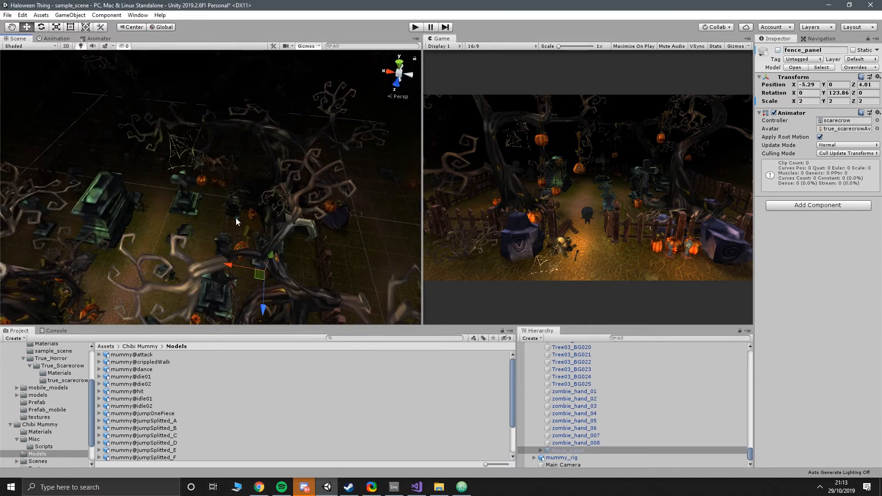
scroll(236, 222, "up", 3)
right_click_drag(156, 208, 217, 222)
scroll(217, 222, "down", 3)
right_click_drag(156, 222, 50, 257)
scroll(205, 223, "down", 3)
left_click(311, 130)
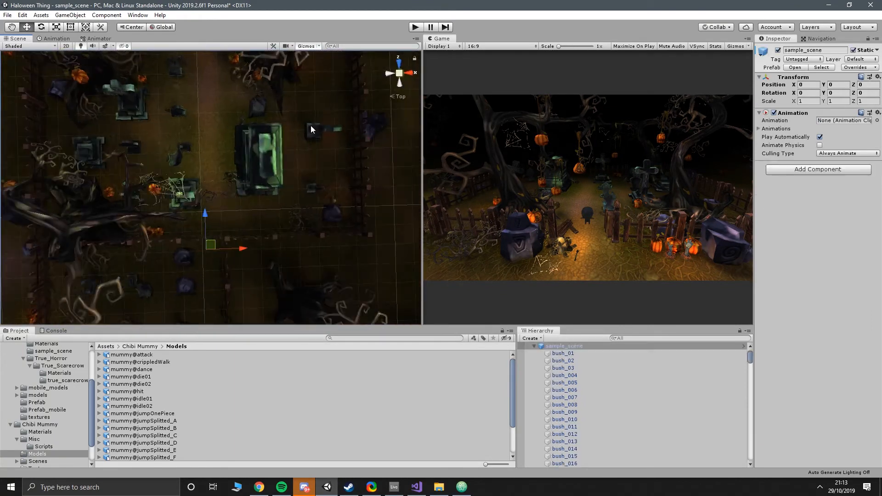
right_click_drag(311, 127, 209, 108)
key("f")
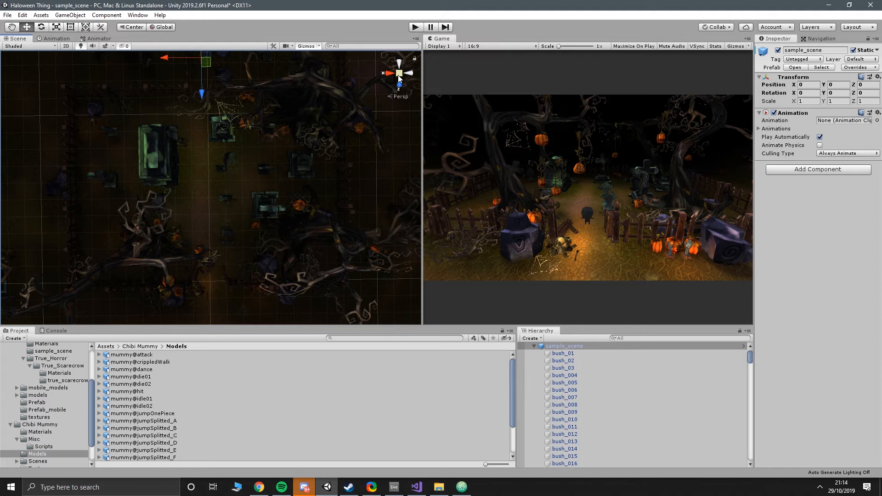
left_click(534, 347)
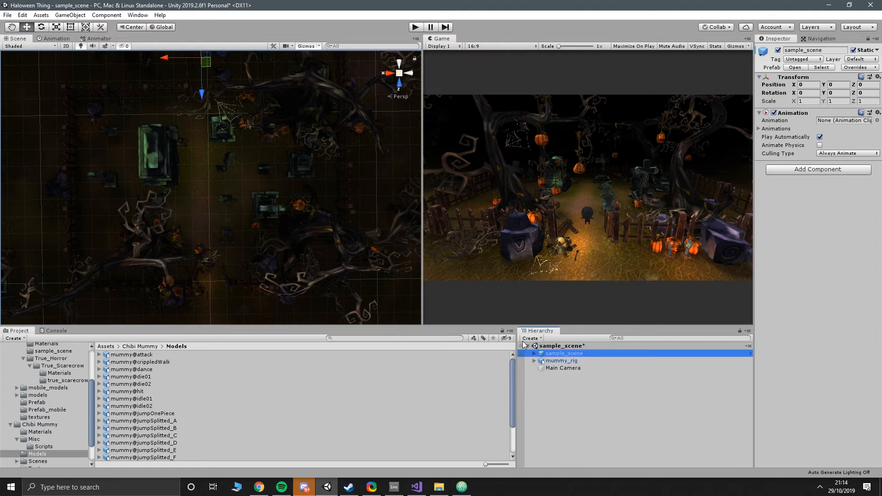
left_click(529, 339)
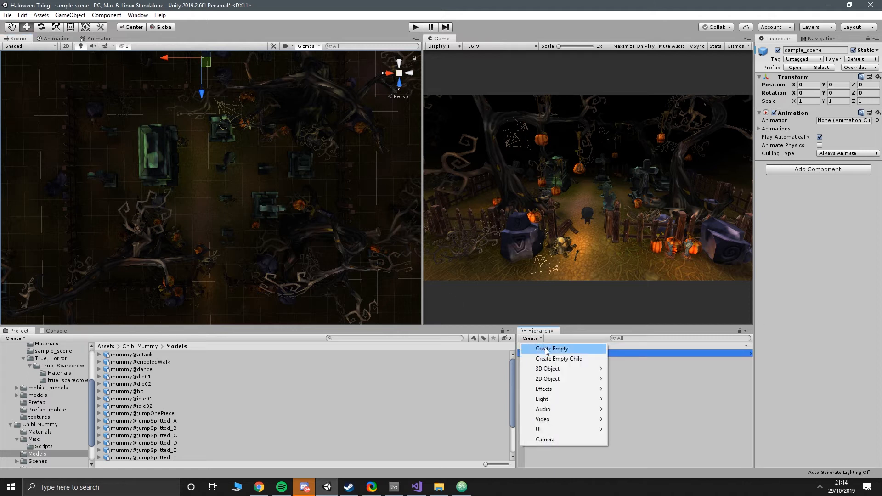
left_click(545, 349)
left_click_drag(180, 195, 73, 134)
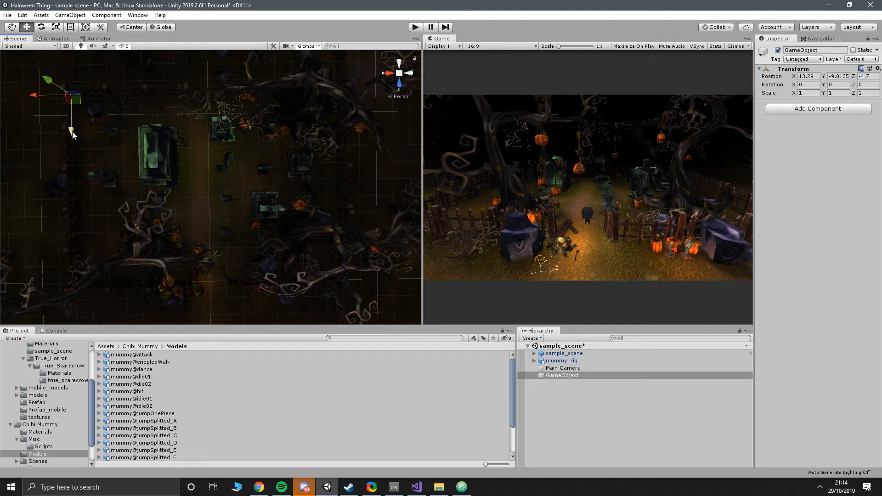
Move the empty GameObject through the graveyard's other corners at about X -12.66, Z -4.7 and X -12.75, Z 13.21, ending at X 12.51, Z 12.81
left_click_drag(34, 95, 302, 97)
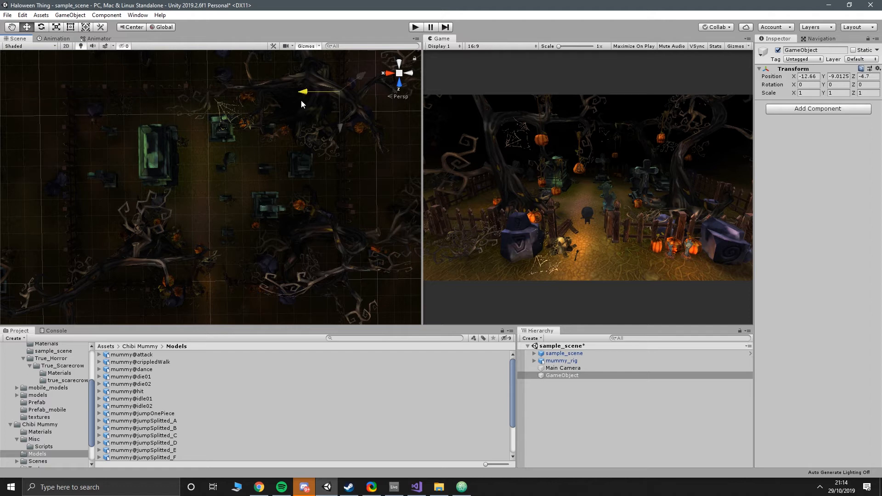
left_click_drag(341, 130, 342, 308)
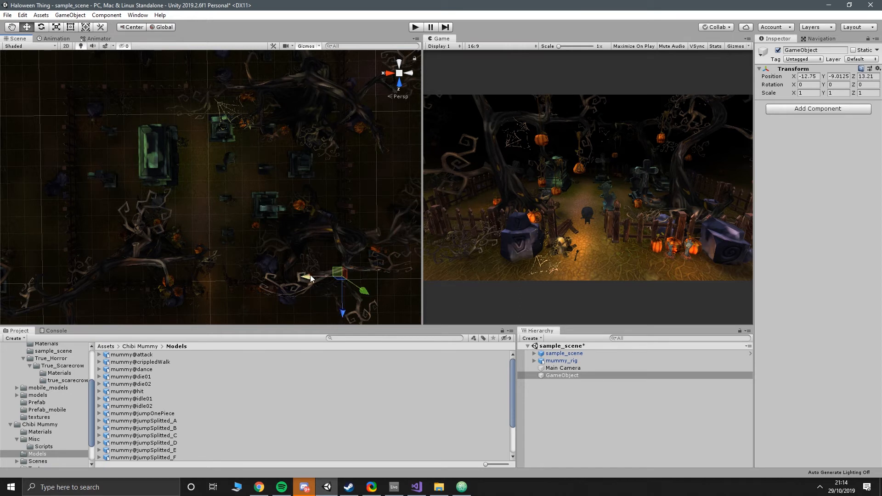
left_click_drag(307, 279, 46, 279)
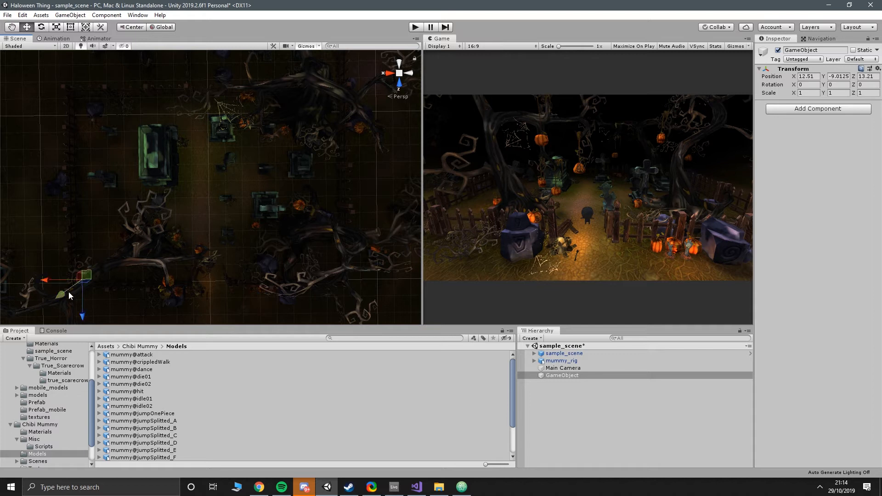
mouse_move(83, 315)
left_mouse_down()
mouse_move(83, 138)
mouse_move(83, 315)
left_mouse_up()
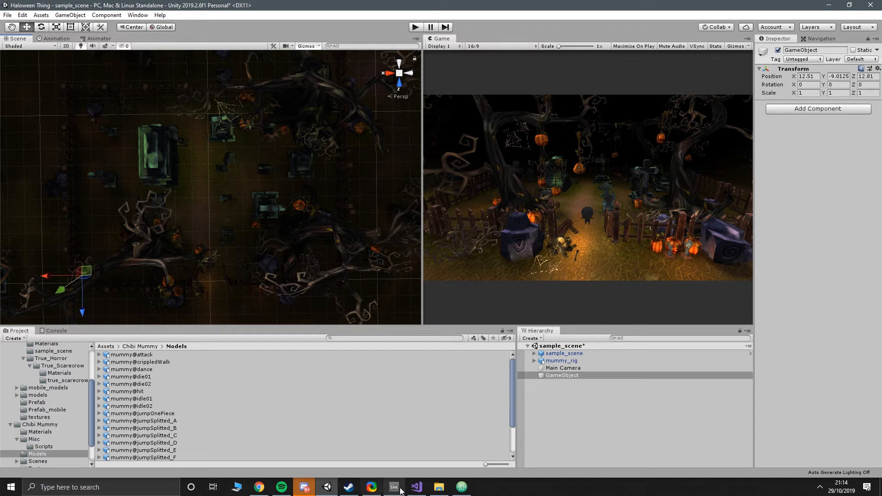
Switch to Visual Studio and start a // comment on the blank line above Update() in MummyController.cs
left_click(417, 487)
scroll(165, 209, "down", 2)
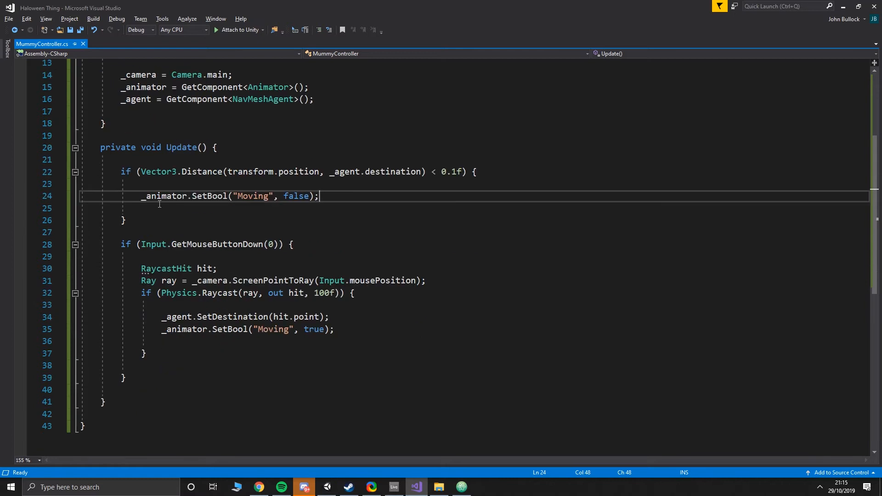
left_click(164, 133)
type("//")
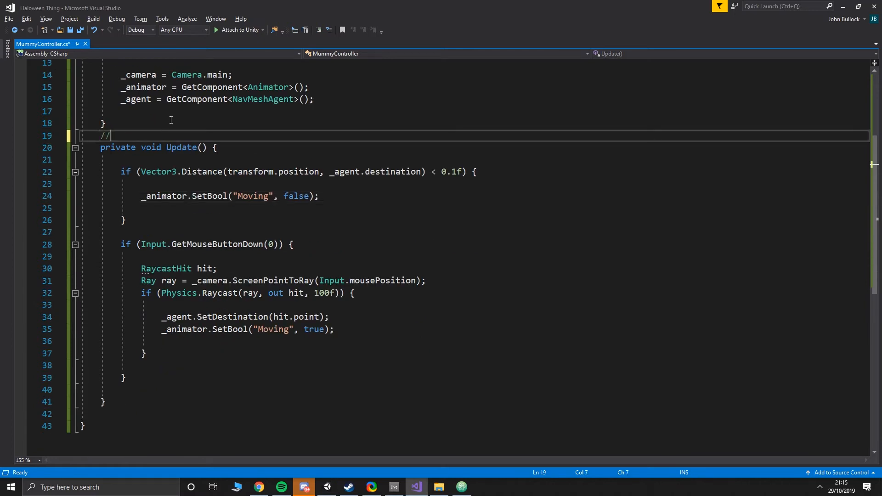
Complete the comment above Update() with the coordinate ranges "-12 to 12, -4 to 12"
type("-12 - 1")
key("BackSpace")
key("BackSpace")
key("BackSpace")
key("BackSpace")
type("to 12,.")
type("to 12")
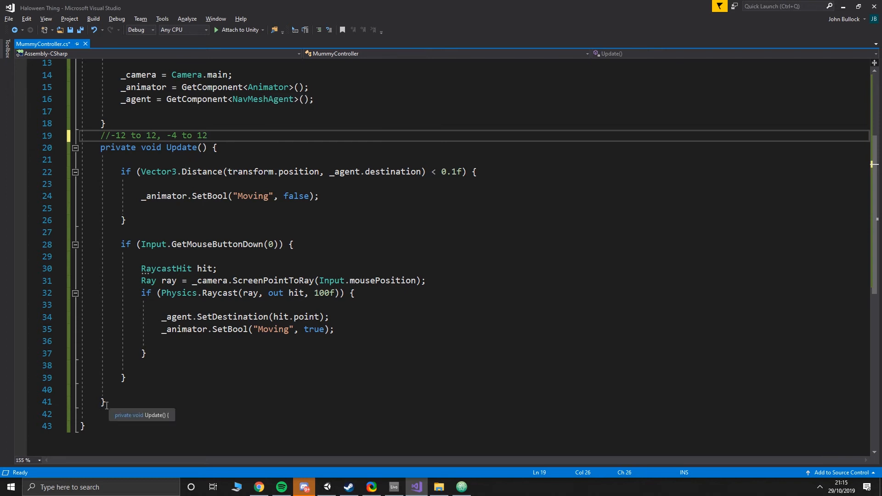
Below Update(), add the method header bool CheckDestination (Vector3 center, Vector3 radius) with an opening brace
left_click(130, 400)
key("Return")
key("Return")
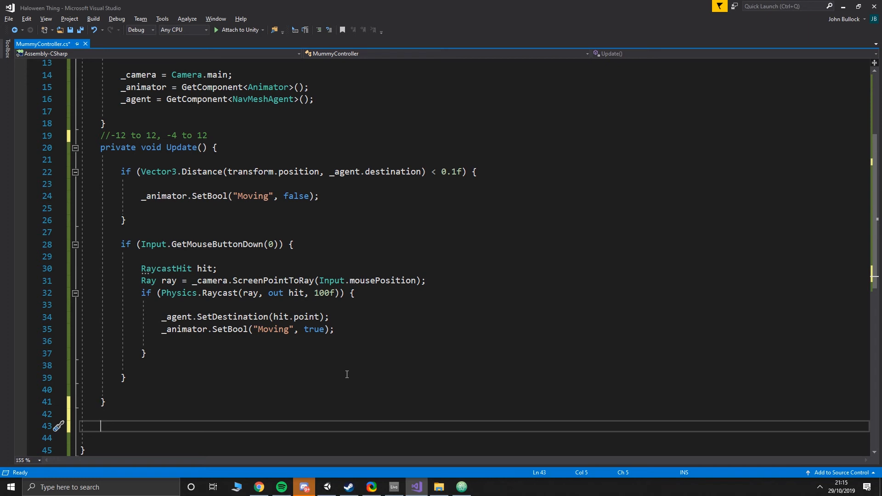
type("bool CheckDestination")
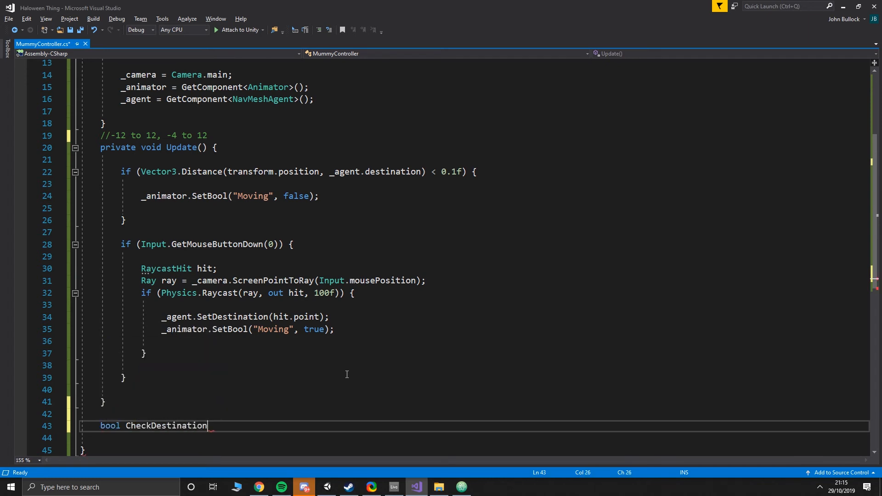
type(" (*Vec")
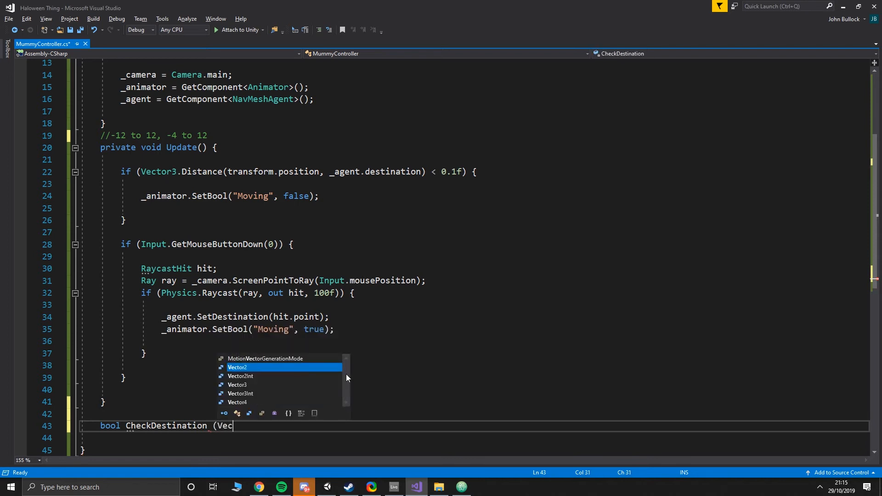
type("tor3 center, Vecvtor3")
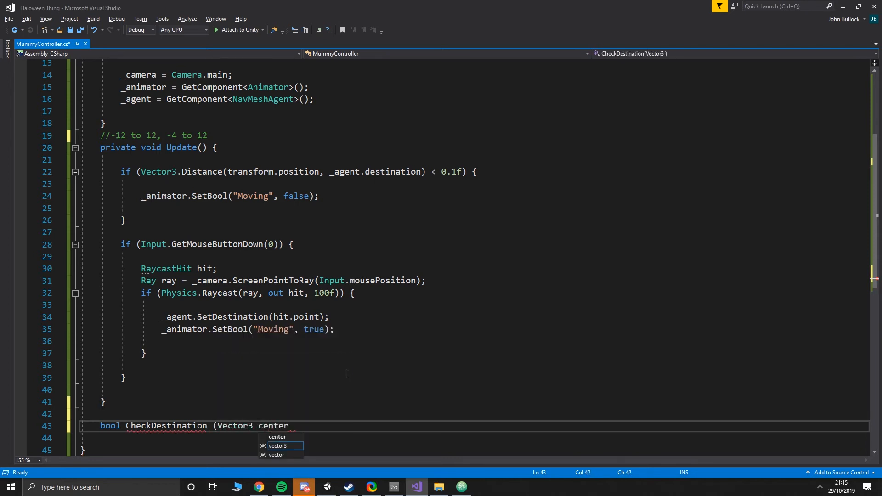
key("BackSpace")
key("BackSpace")
key("BackSpace")
key("BackSpace")
key("BackSpace")
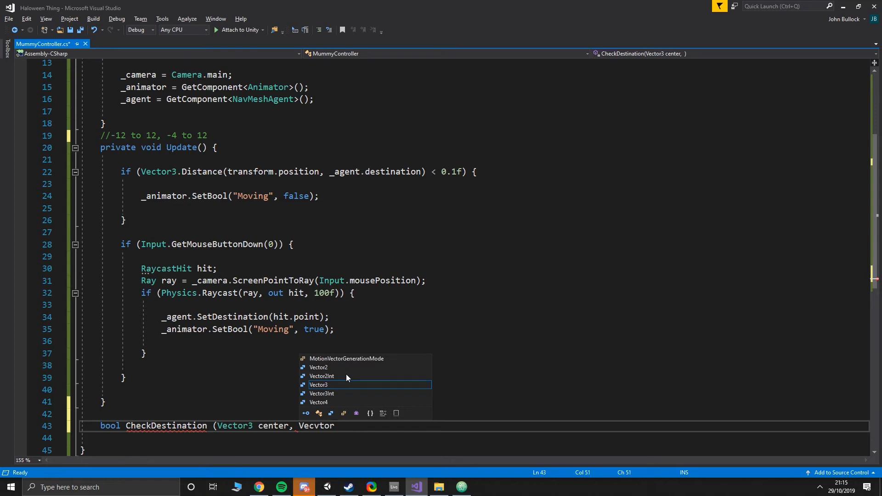
type("tor3 ")
type("radius) {")
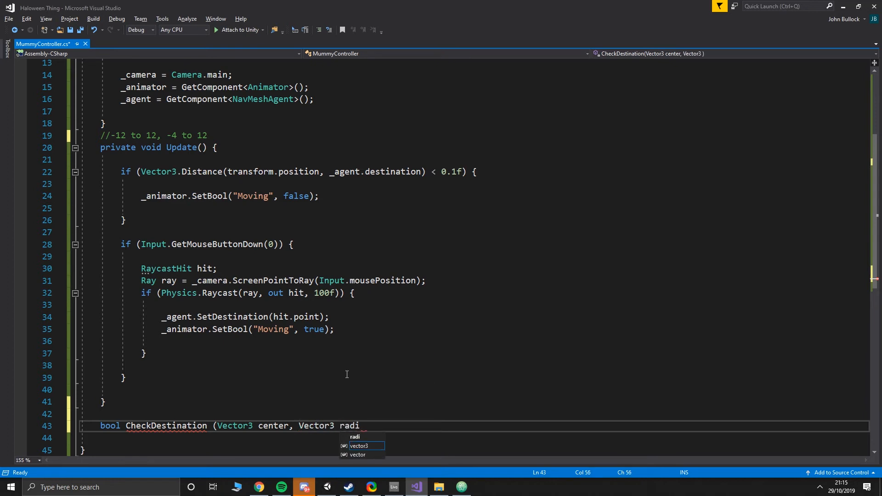
Close the CheckDestination body with a brace, leaving an indented blank line inside for code
key("Return")
key("Return")
type("}")
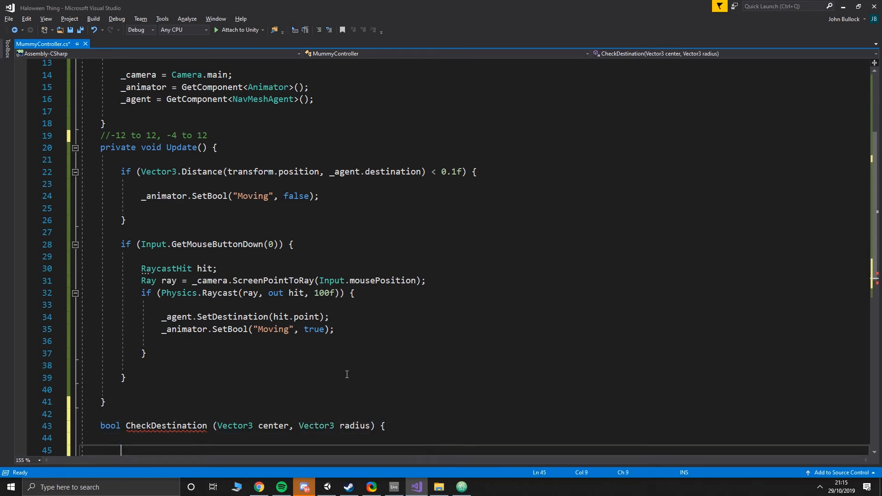
key("Left")
key("Return")
key("Return")
key("Up")
key("Up")
scroll(292, 196, "down", 3)
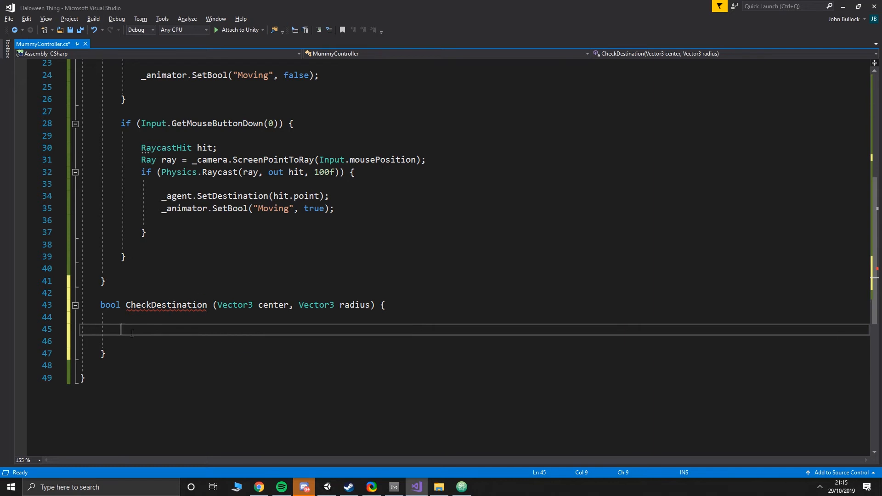
Inside CheckDestination, declare Collider[] hitColliders assigned from a Physics overlap sphere call with center and radius
type("Collider[] hit")
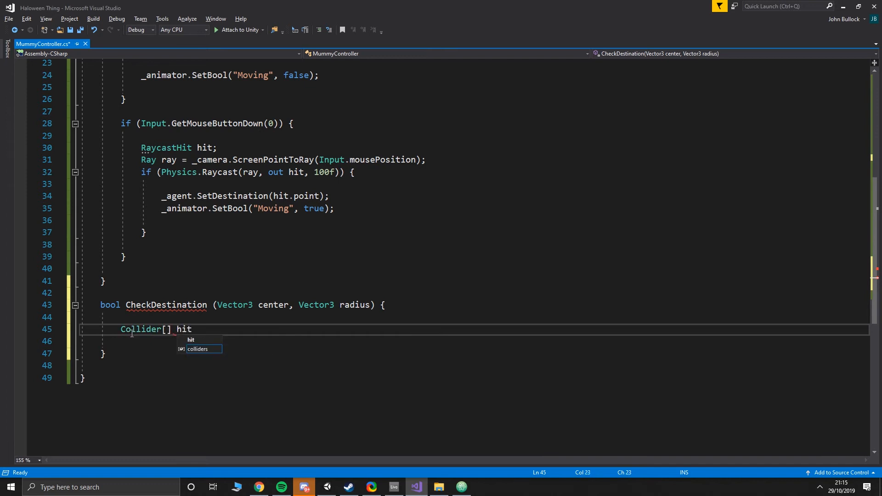
type("Colliders = ")
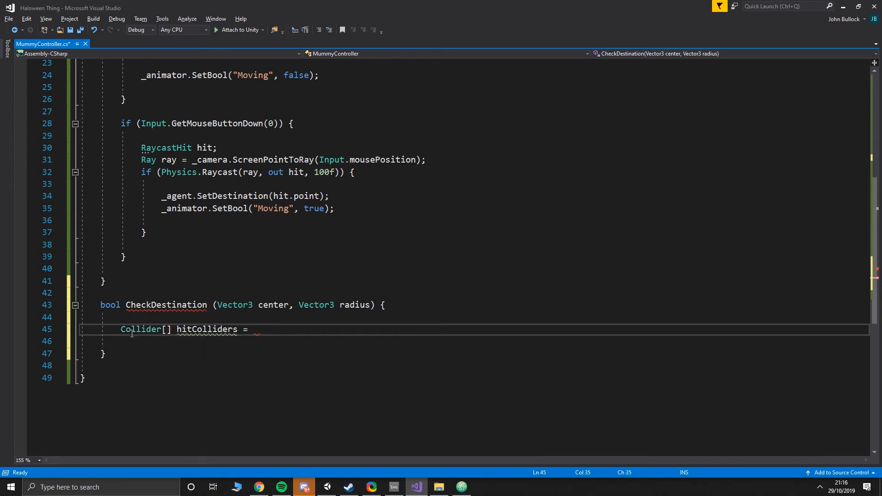
type("Physics")
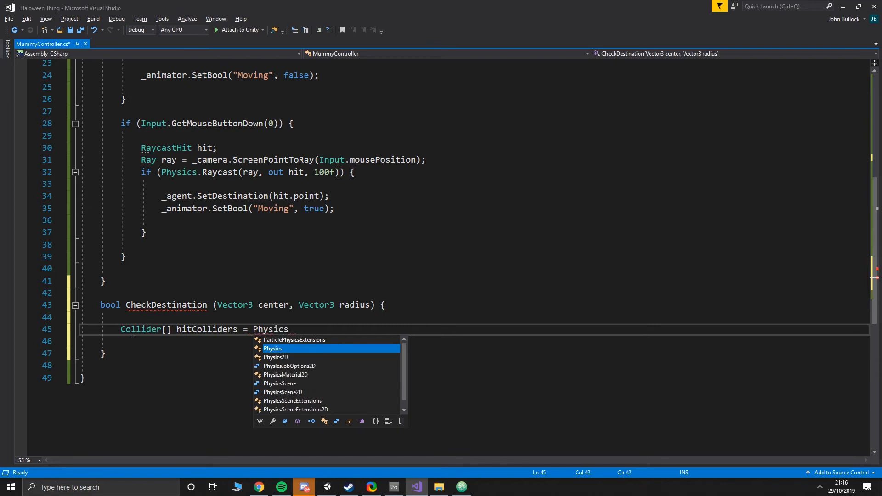
type(".Overlap")
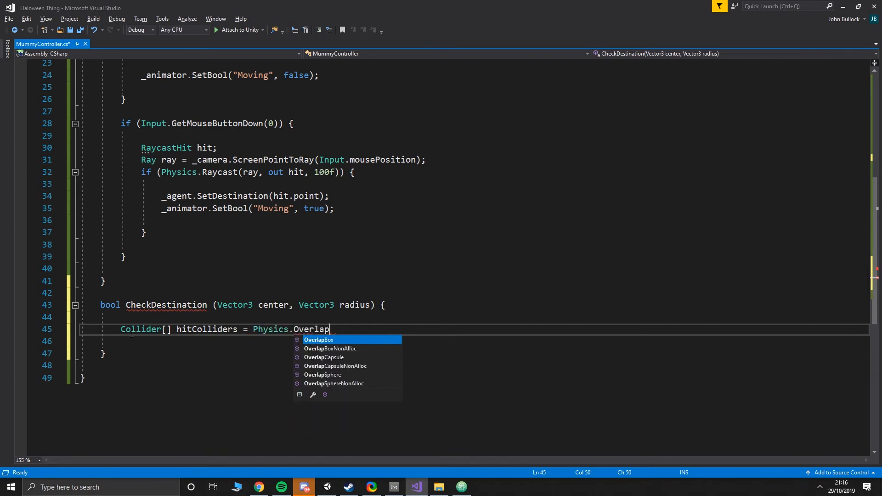
type("Shere(center ")
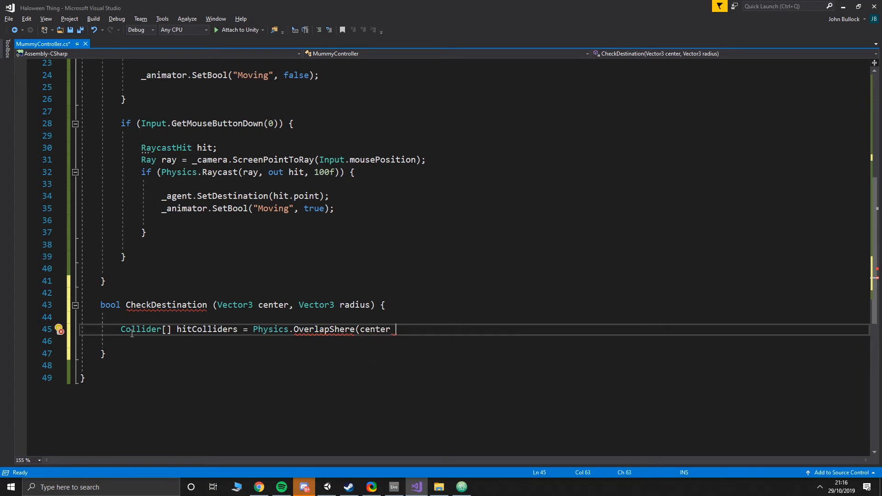
type(", radisu")
key("BackSpace")
key("BackSpace")
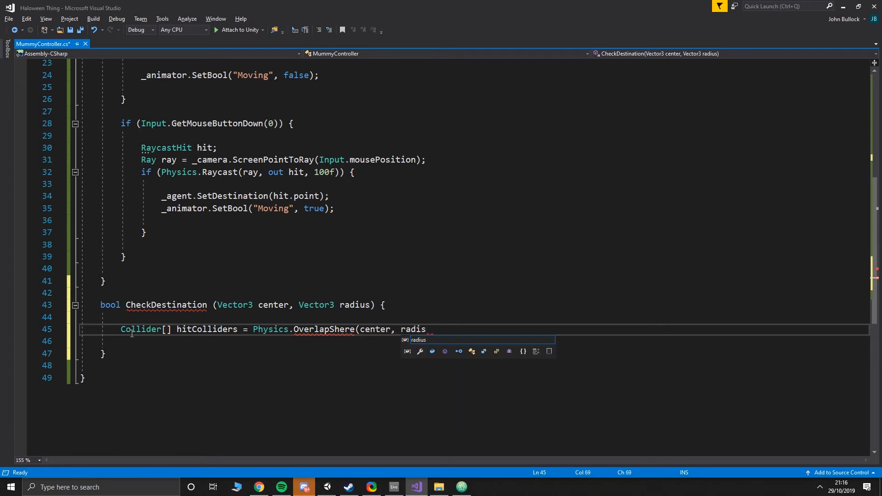
type("us);")
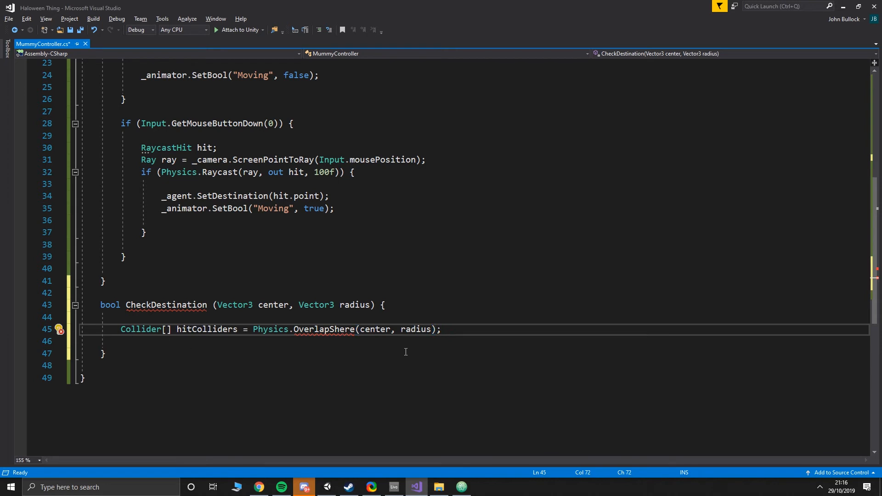
Correct the Physics method's spelling to OverlapSphere and change the radius parameter's type to float
left_click(334, 329)
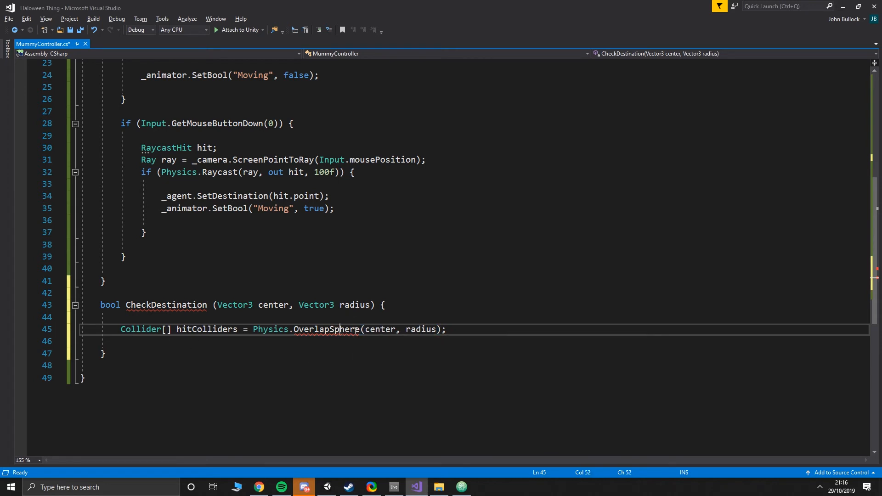
type("p")
double_click(304, 304)
type("float")
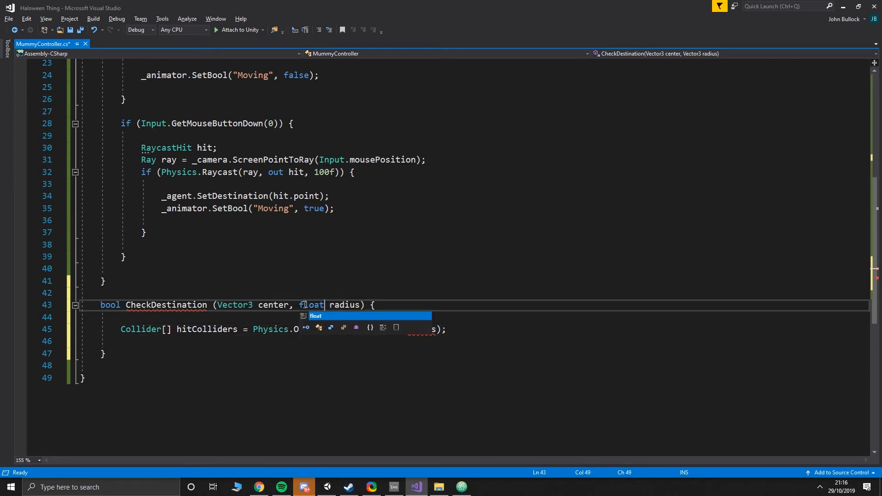
Below the hitColliders line, write the loop header for (int i = 0; i < hitColliders.Length; i++) with an opening brace
left_click(485, 332)
key("Return")
key("Return")
type("for ")
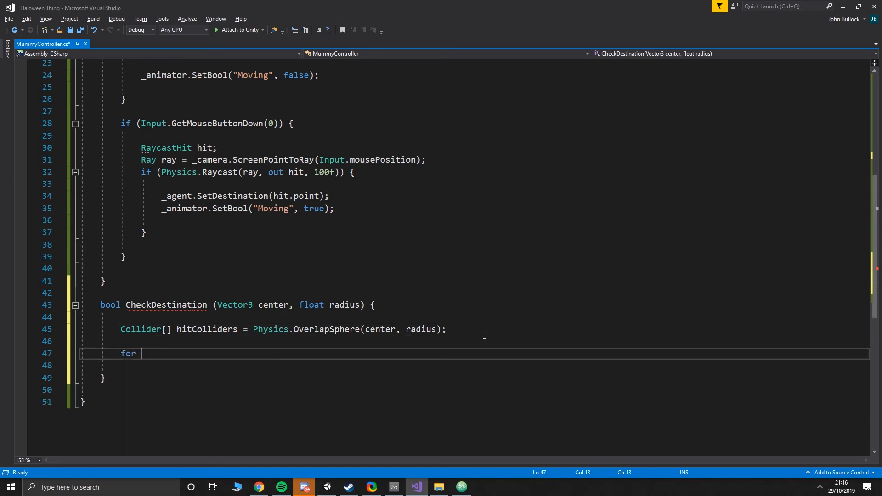
type("(i")
key("BackSpace")
type("(int i = 0; i < hitColliders")
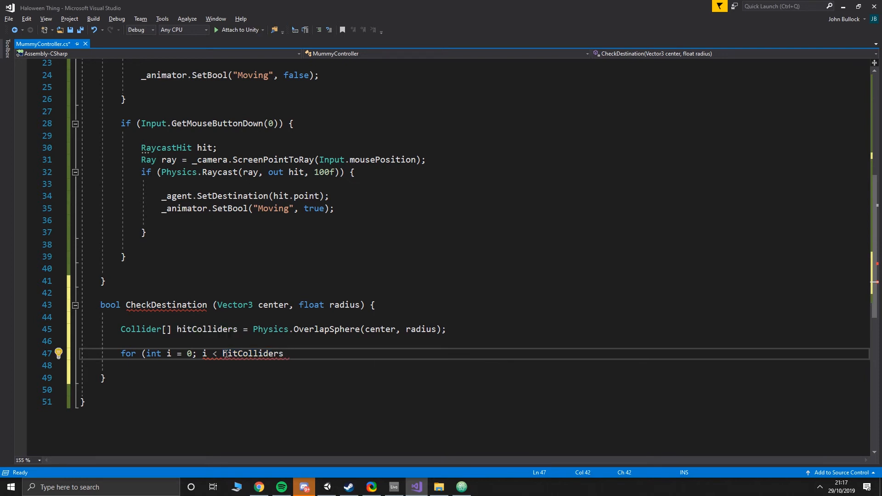
key("BackSpace")
type(".Le")
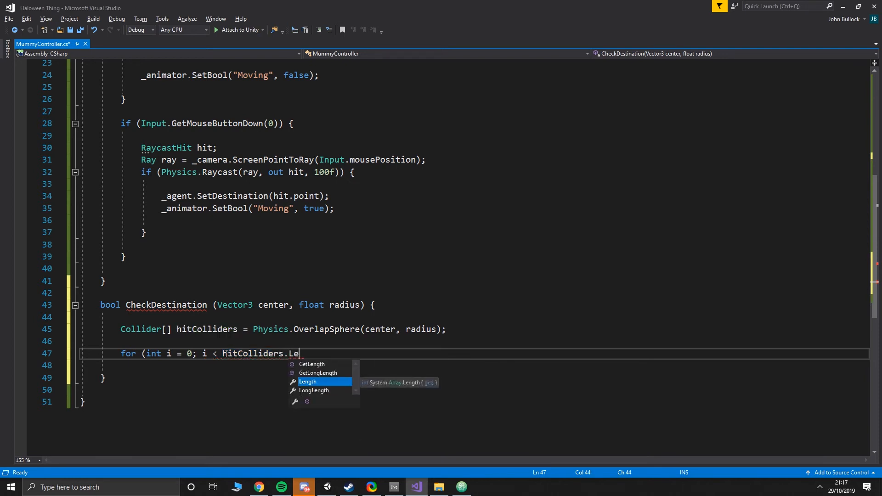
type("ngth; ")
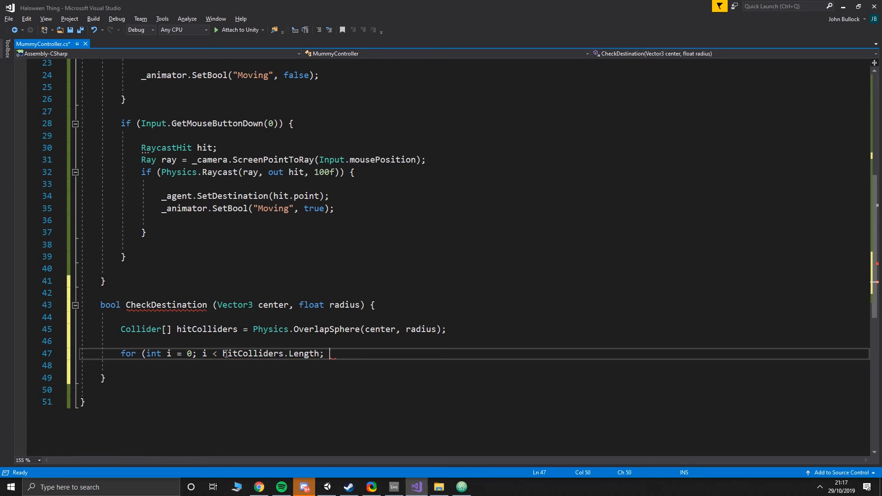
type("i++) {")
Close the for loop with a brace and insert blank lines inside its body
key("Return")
key("Return")
type("}")
key("Up")
key("Return")
key("Return")
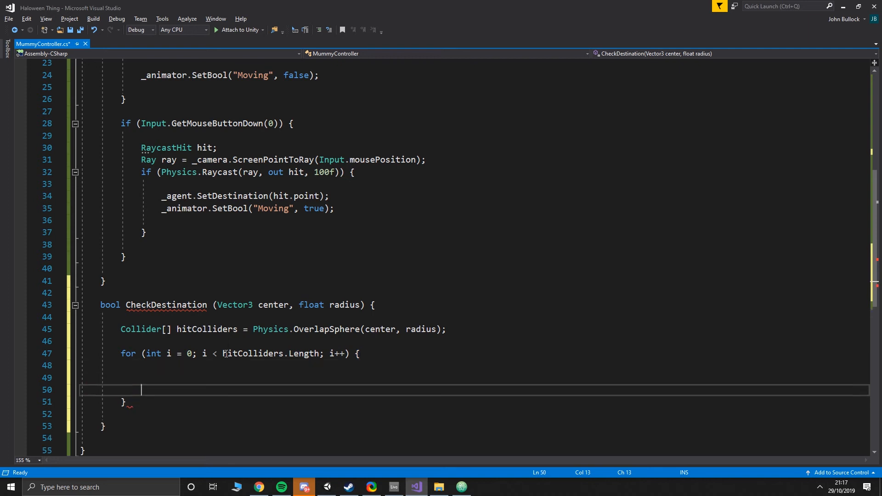
Inside the loop, add if (hitColliders[i].transform.tag != "Ground") followed by return false;
key("Up")
type("if (")
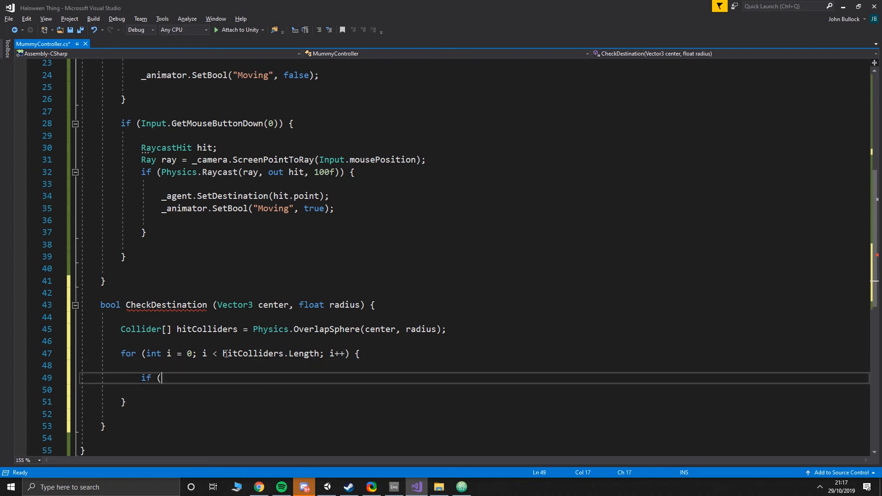
type("hitCollidedrs")
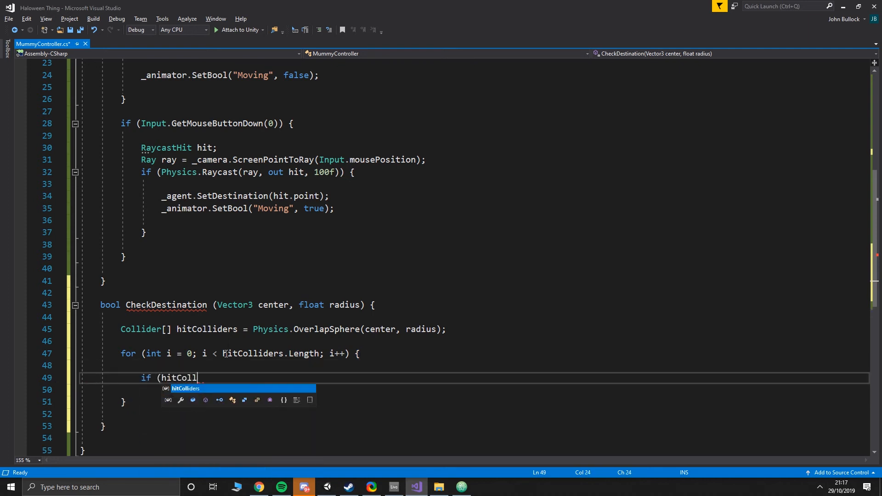
key("BackSpace")
key("BackSpace")
key("BackSpace")
type("rs[")
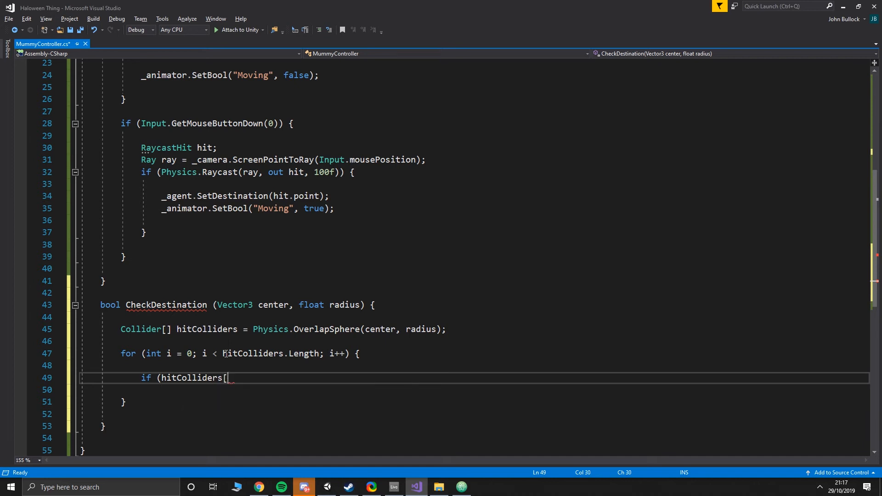
type("i].transfomr")
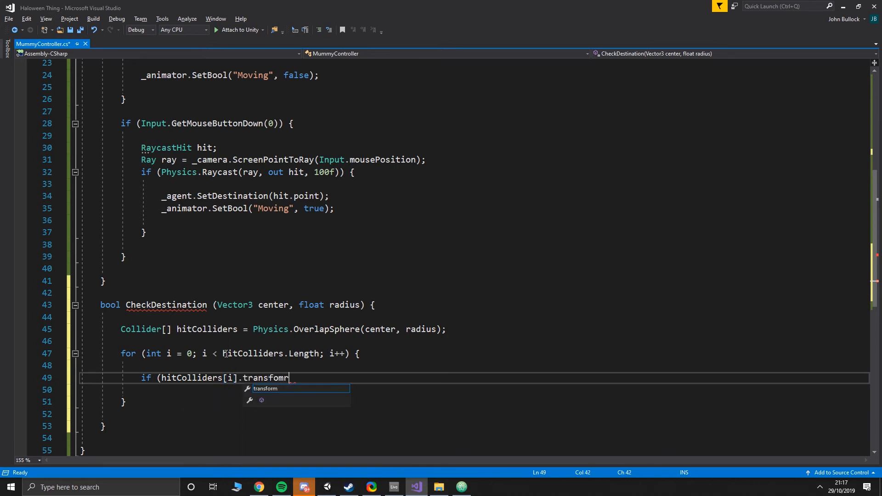
key("BackSpace")
key("BackSpace")
type("rm")
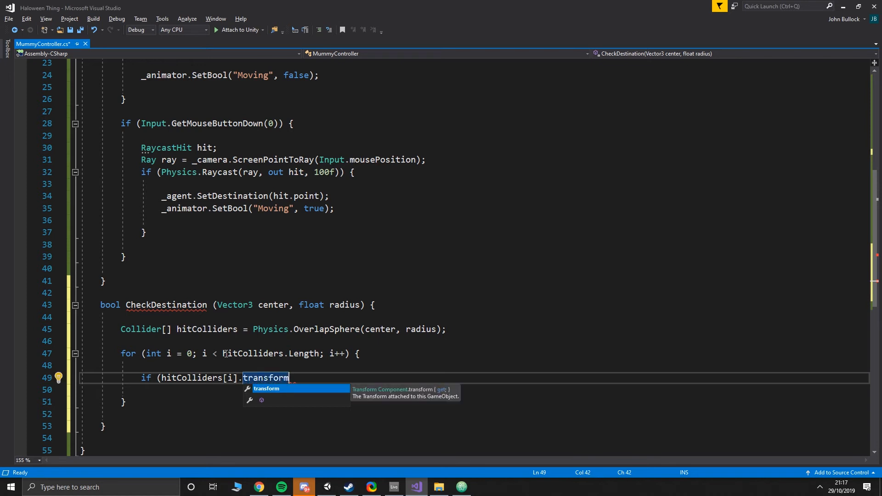
key("Escape")
type(".")
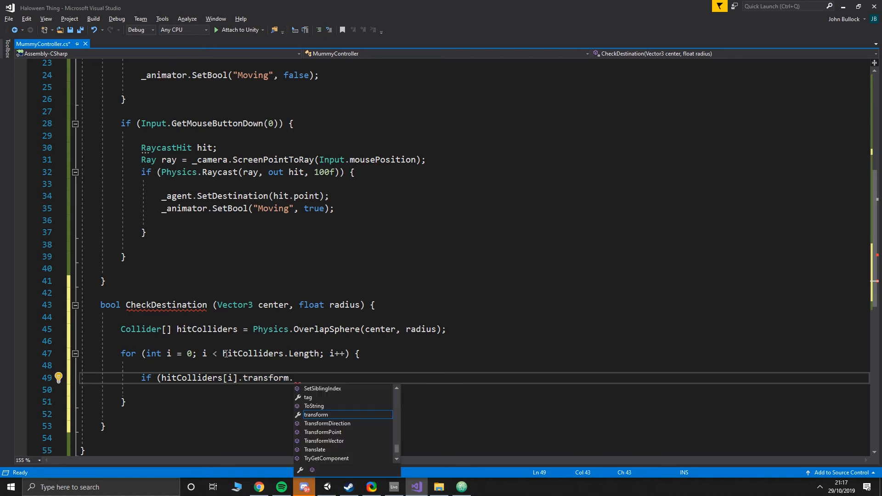
type("tag != ")
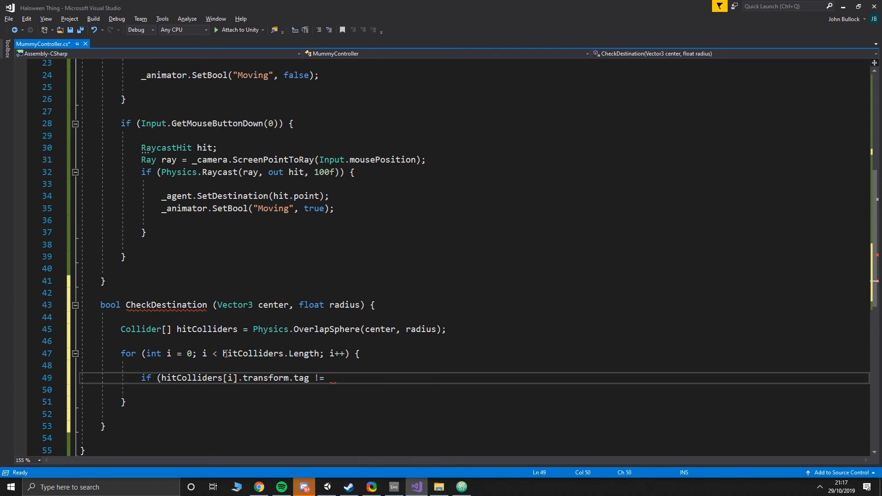
type("\"Ground\")")
key("Return")
type("return false;")
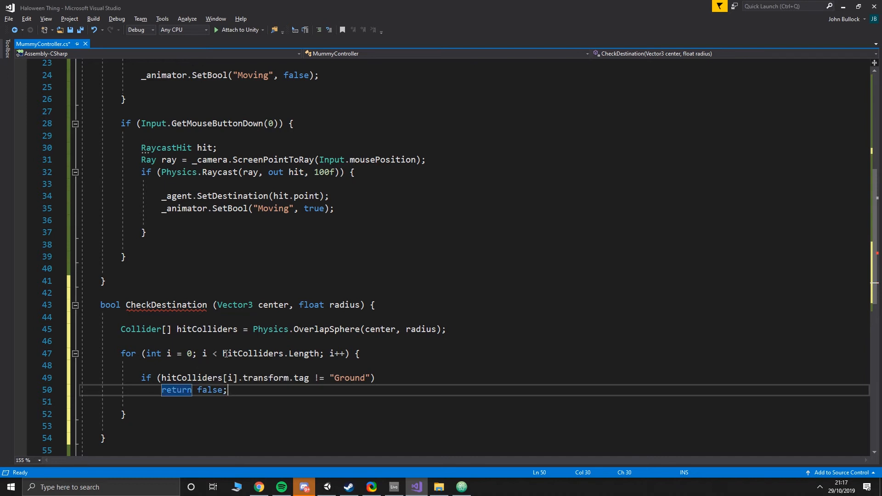
After the for loop, add a statement that returns true from CheckDestination
key("Down")
key("Down")
key("Down")
key("Return")
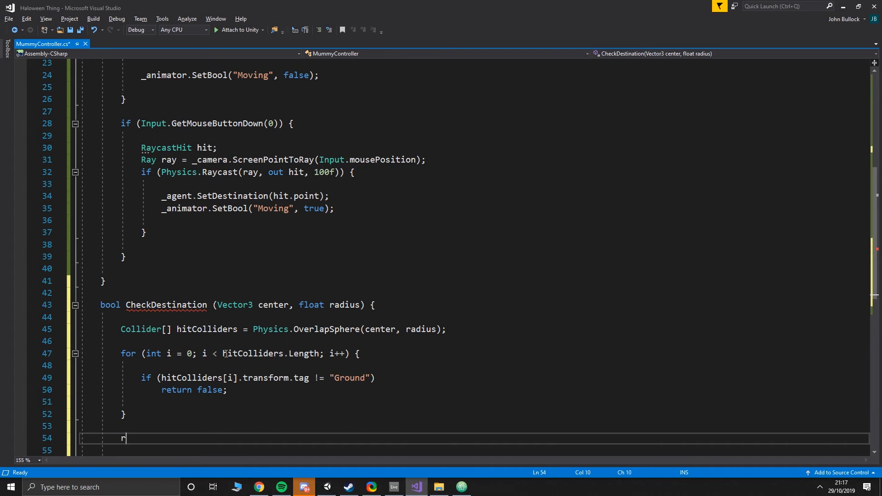
type("return tr")
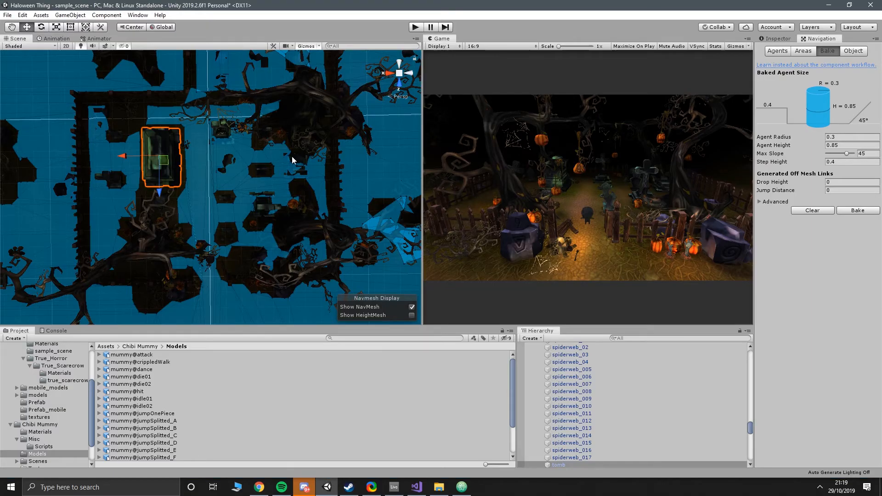
Starting from the floor object Plane046, add a new tag named Ground to the project's tag list
left_click(775, 39)
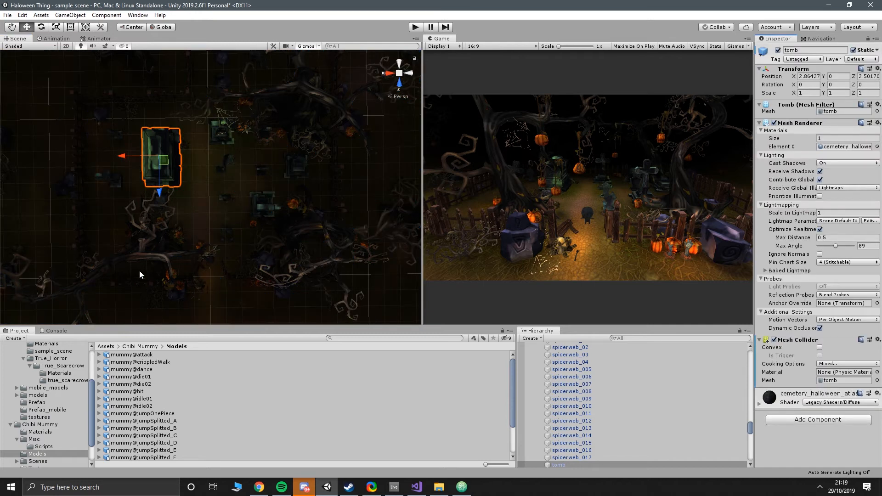
left_click(187, 164)
left_click(199, 169)
left_click(199, 170)
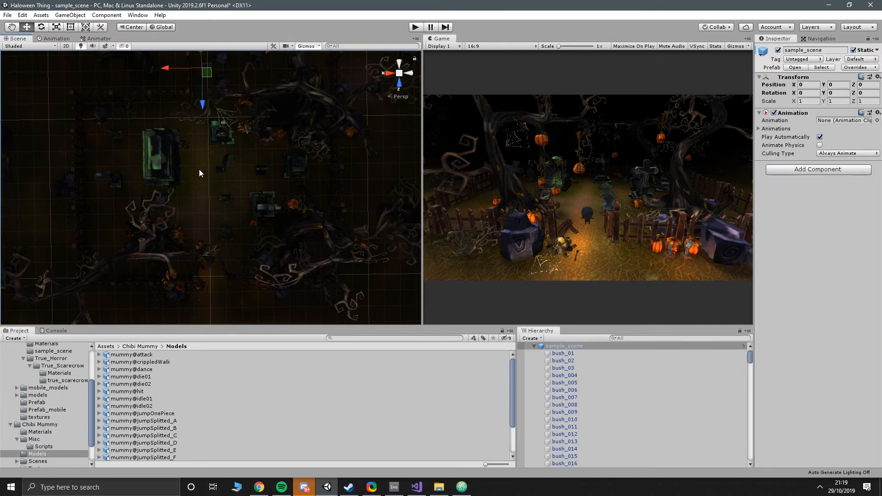
left_click(199, 169)
scroll(593, 455, "down", 3)
left_click(573, 436)
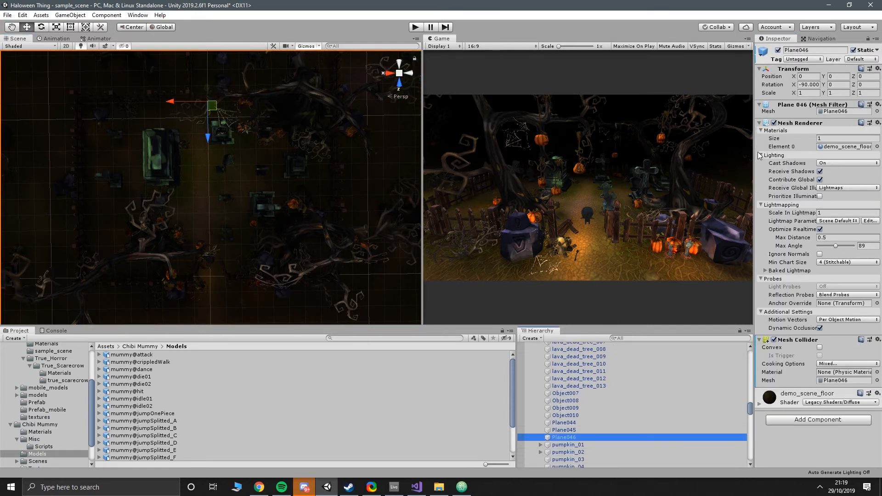
left_click(805, 59)
left_click(802, 143)
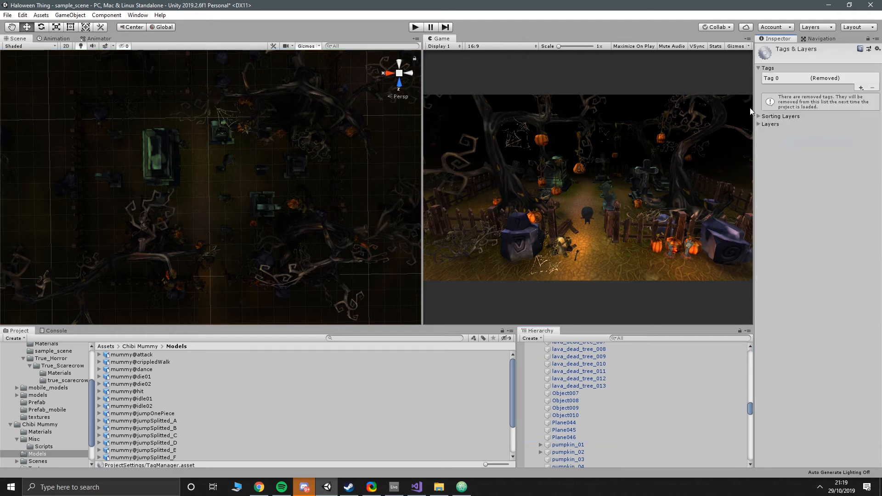
left_click(862, 89)
type("Ground")
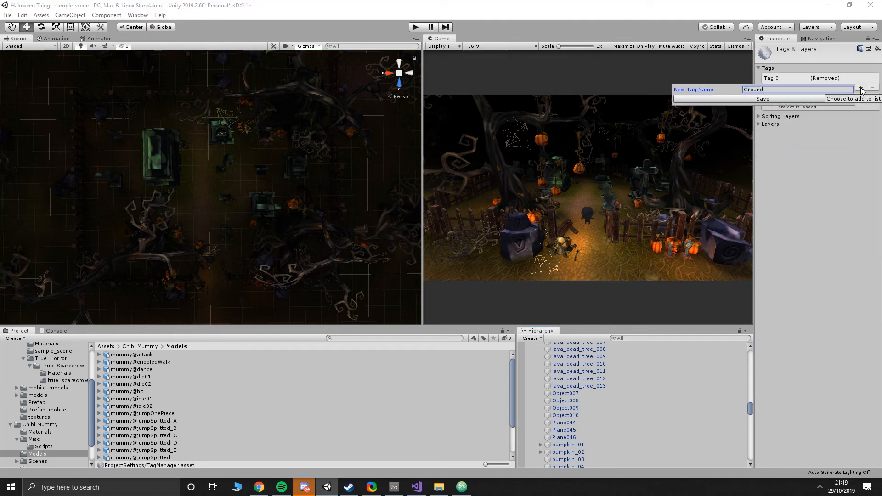
key("Return")
Assign the Ground tag to the floor object Plane046
left_click(564, 437)
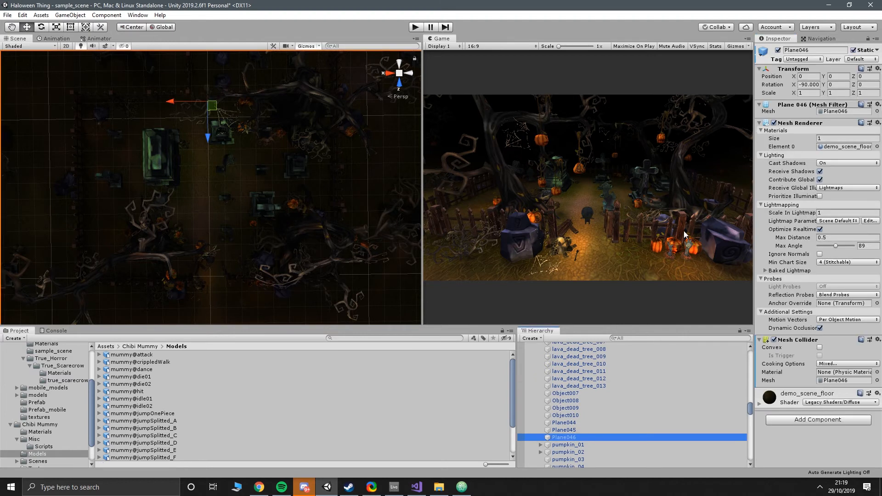
left_click(803, 59)
left_click(781, 136)
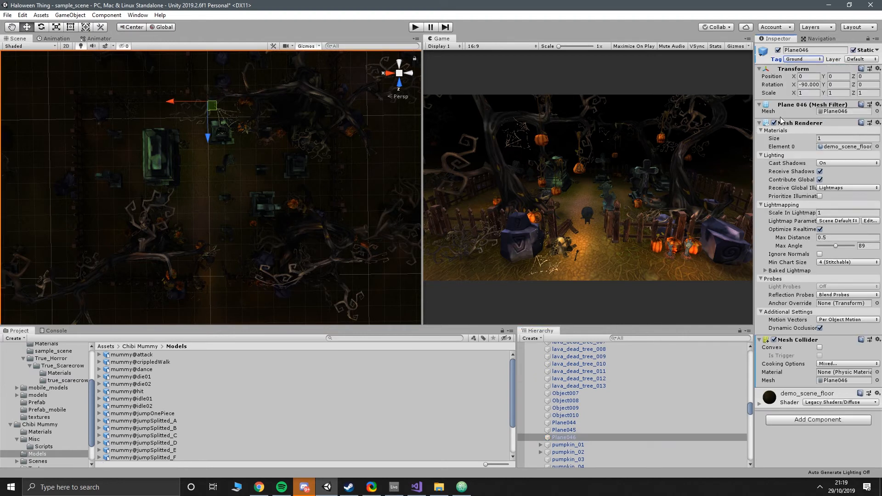
Switch to Visual Studio and delete the Input.GetMouseButtonDown(0) condition with its raycast code from Update in MummyController.cs
key("alt+Tab")
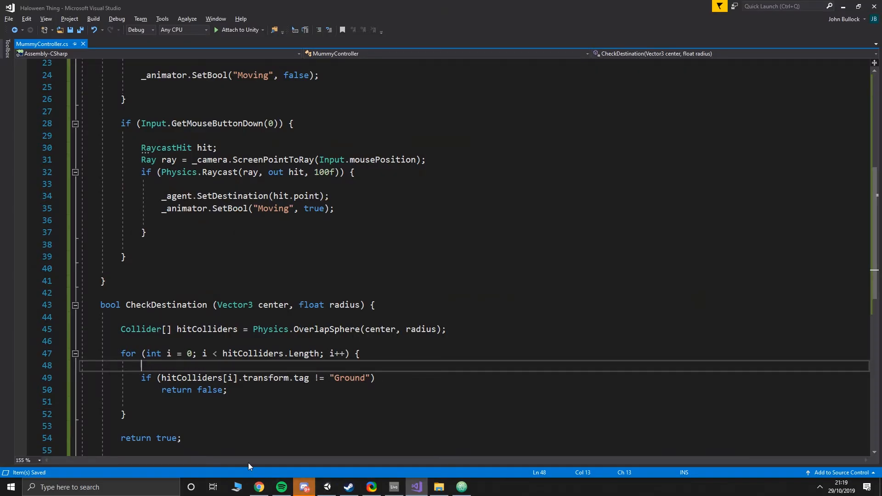
left_click_drag(172, 241, 53, 123)
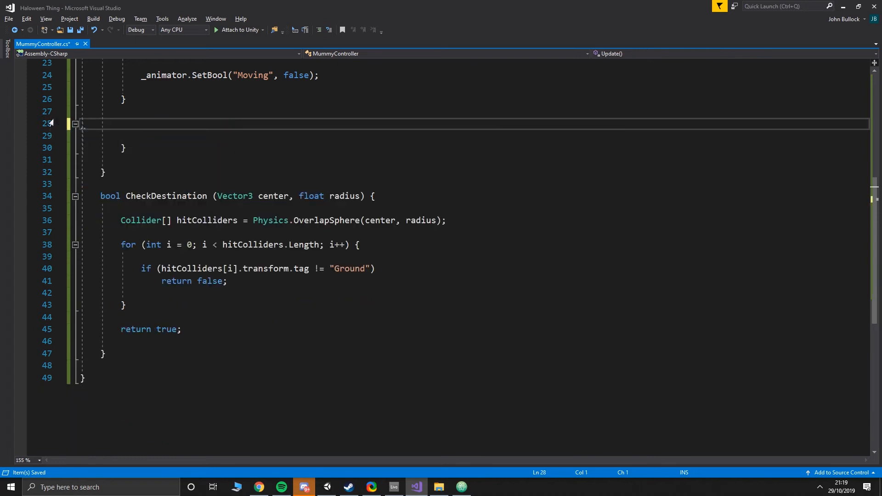
scroll(92, 161, "up", 2)
In the emptied spot, start declaring Vector3 newDestination = new Vector3 with Random.Range(-12f, 12) for x and 0f for y
left_click(145, 199)
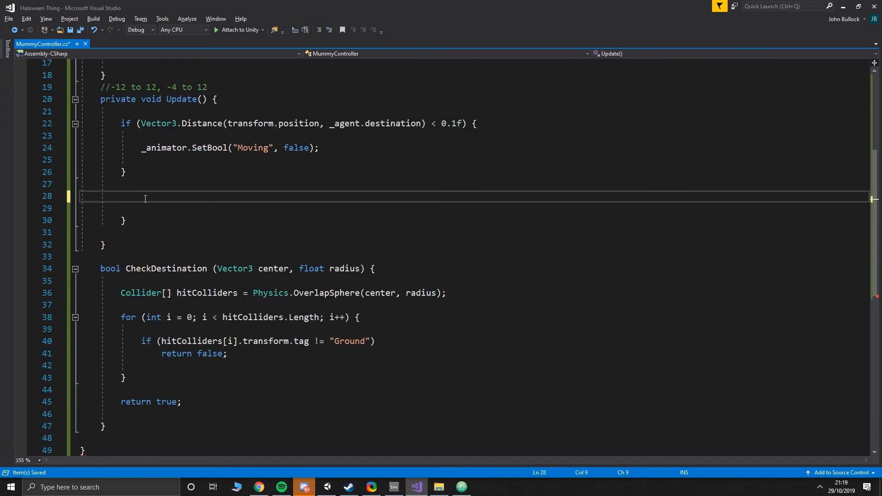
type("Vector3")
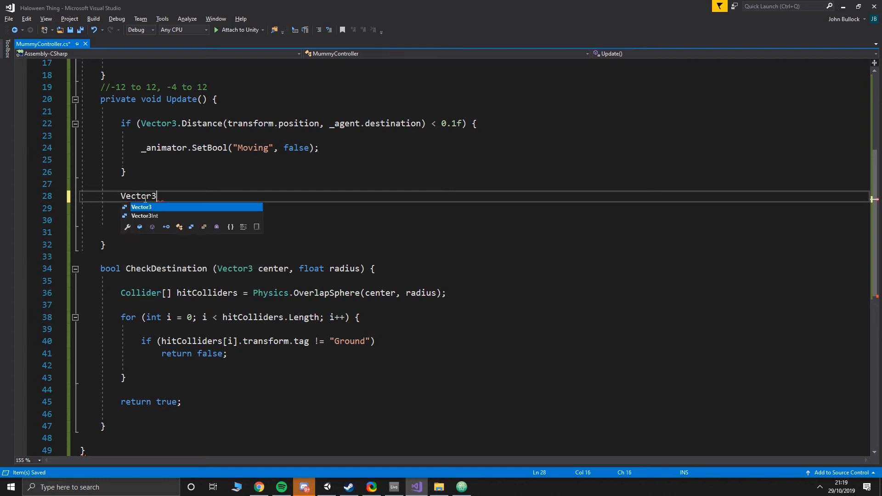
type(" newDestina")
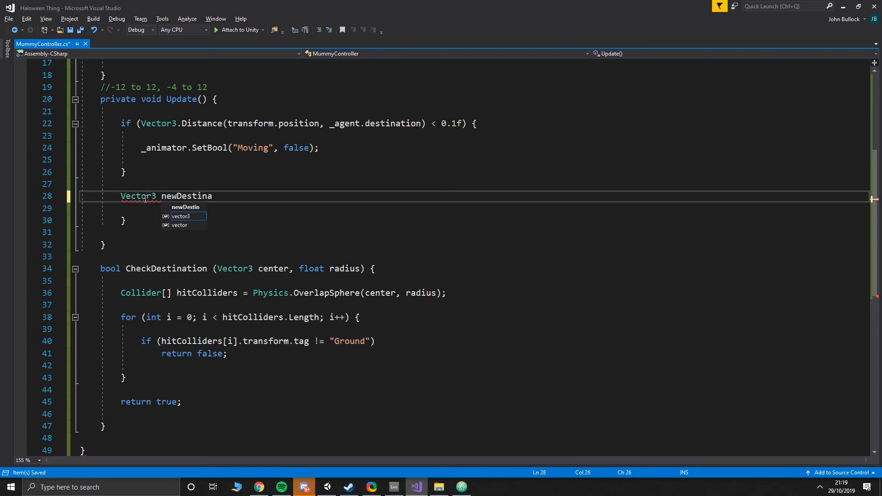
type("tion = ")
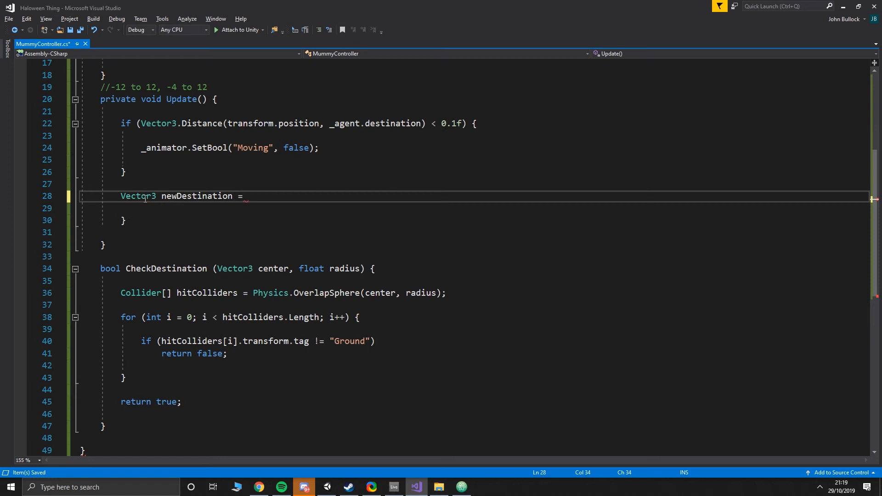
type("new Vector3 (")
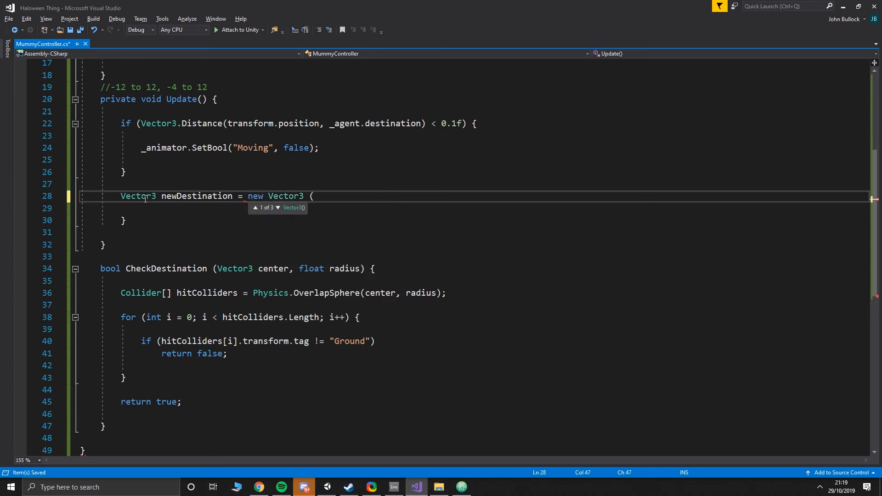
type("Random.R")
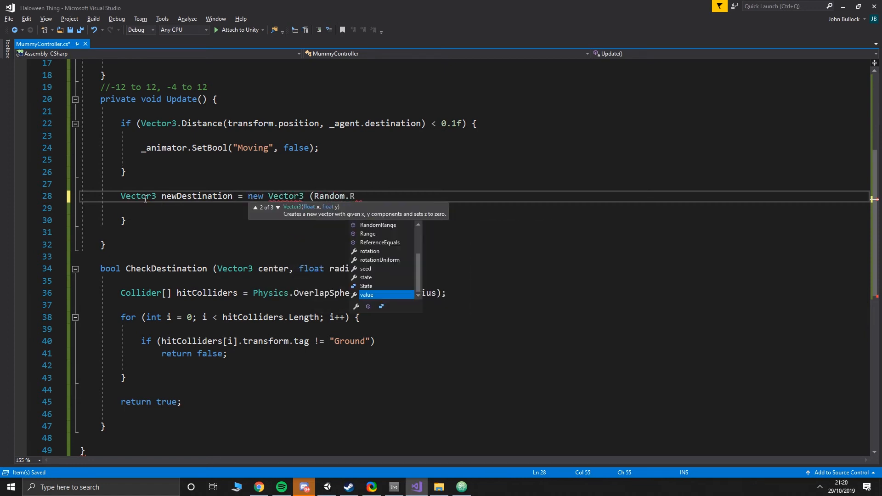
type("ange (")
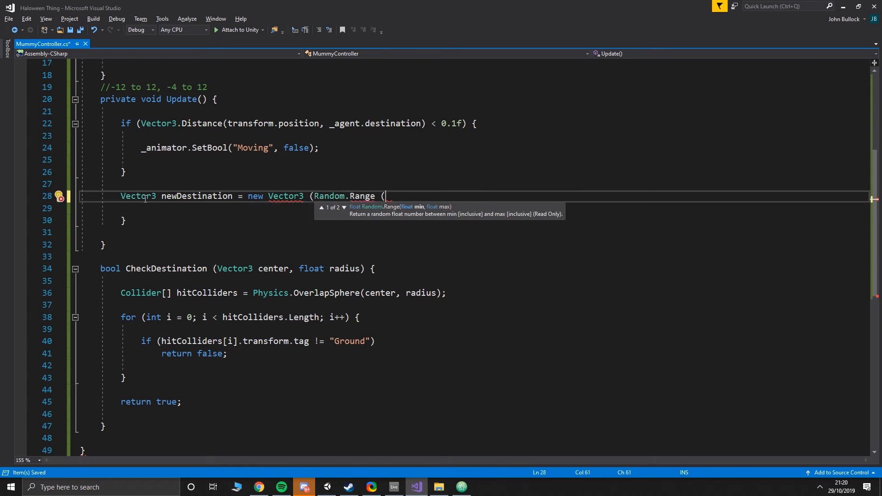
type("-12f, 12")
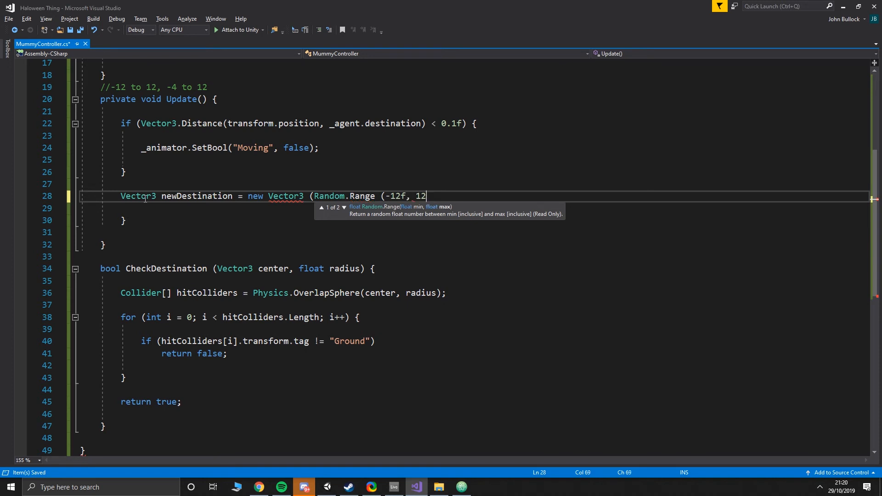
key("Escape")
type("), 0f")
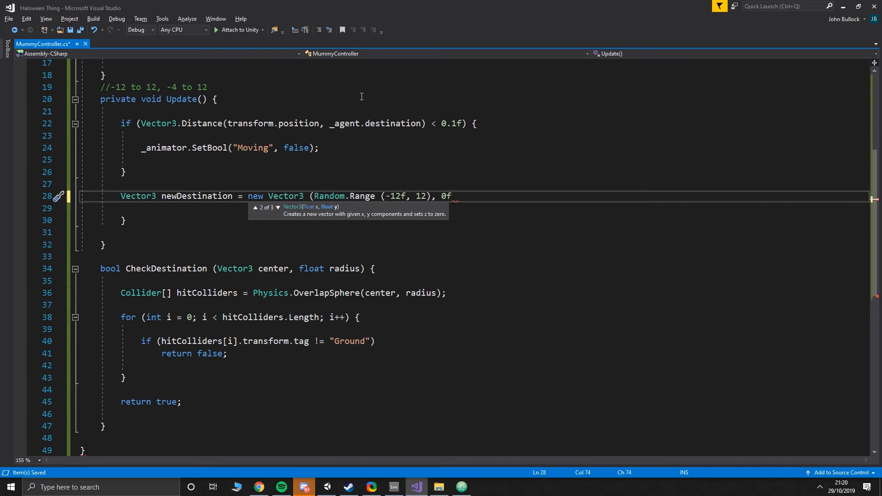
Complete the newDestination vector with Random.Range(-4, 12) for z and close the statement
type(", (")
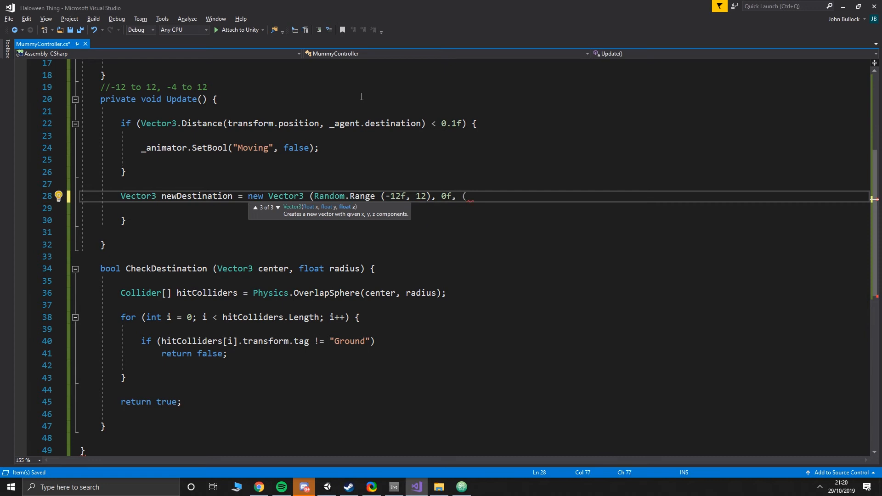
type("-4, 12);")
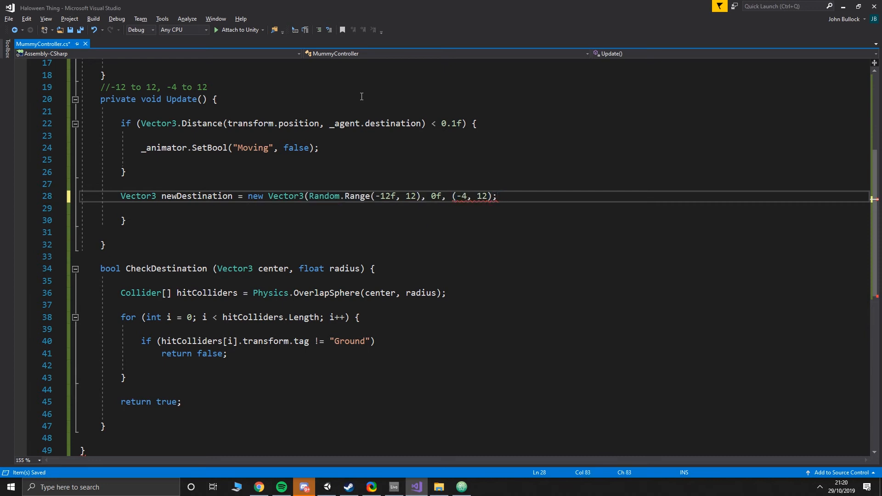
key("Left")
key("Right")
key("Left")
type(")")
key("Down")
key("Down")
key("Up")
key("Up")
left_click(451, 200)
type("Random.Range")
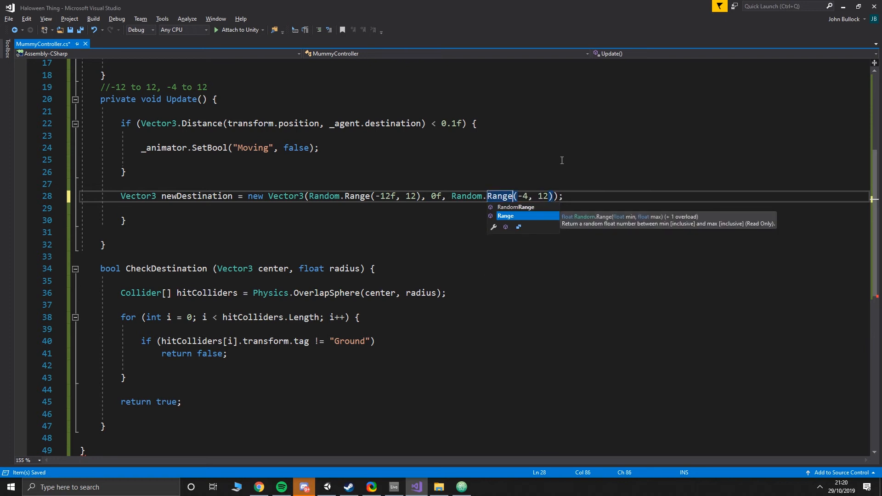
left_click(588, 196)
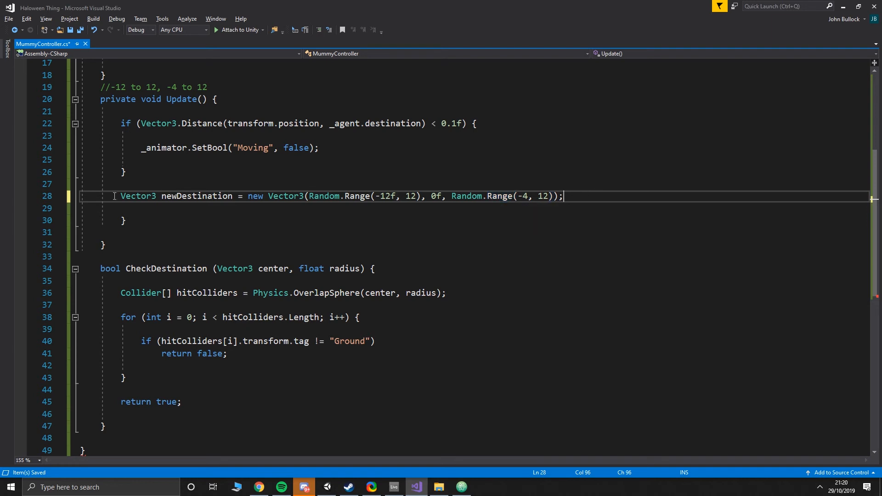
Move the newDestination declaration into the Vector3.Distance if block, below the _animator.SetBool("Moving", false) line
left_click_drag(121, 197, 563, 197)
key("ctrl+x")
left_click(337, 150)
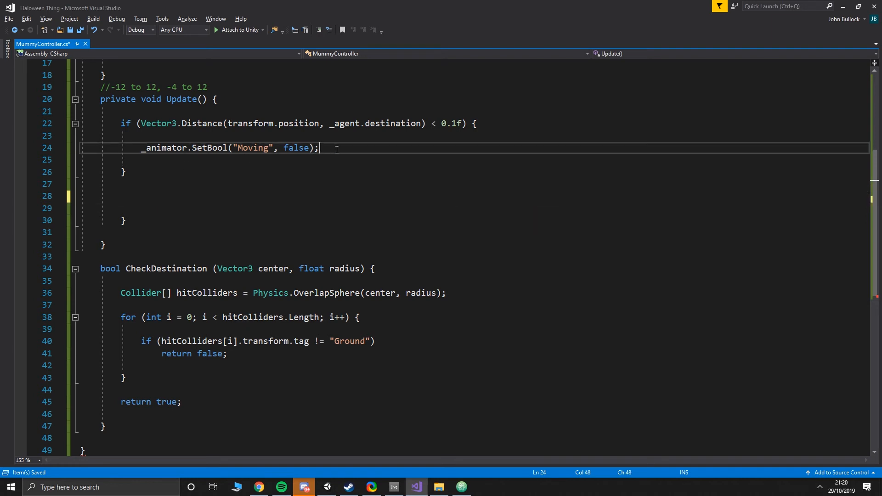
key("Return")
key("Return")
key("ctrl+v")
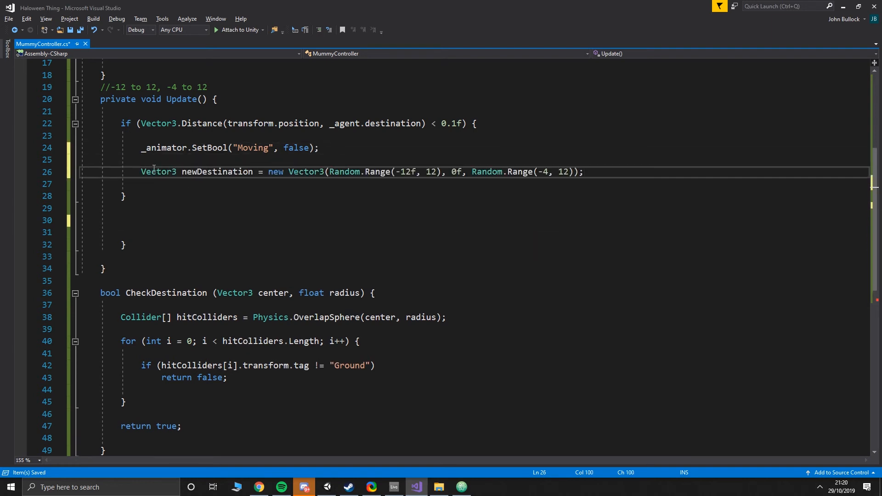
Below the newDestination line, add an if (CheckDestination) statement with an empty braced body
left_click(192, 171)
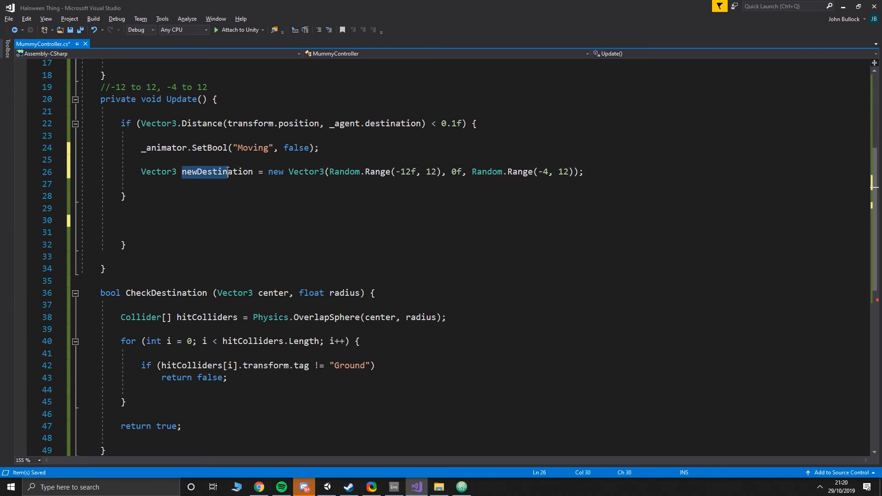
left_click(613, 174)
key("Return")
type("if )")
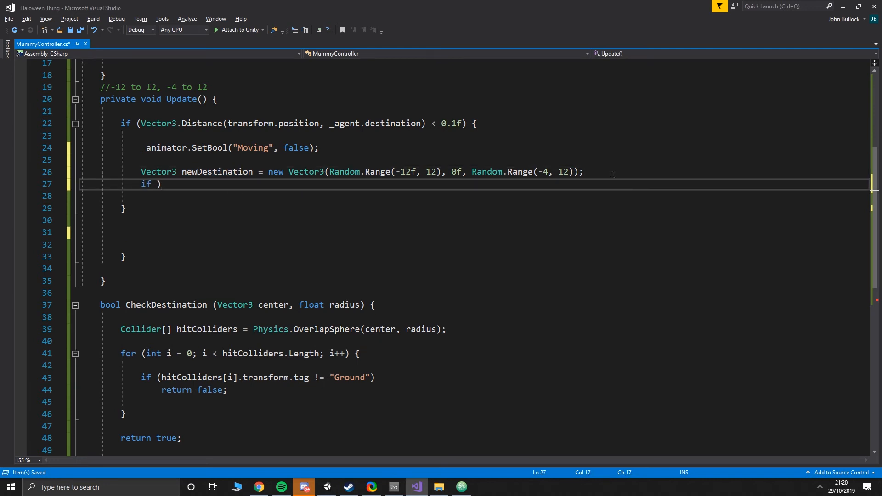
key("BackSpace")
type("CheckDei")
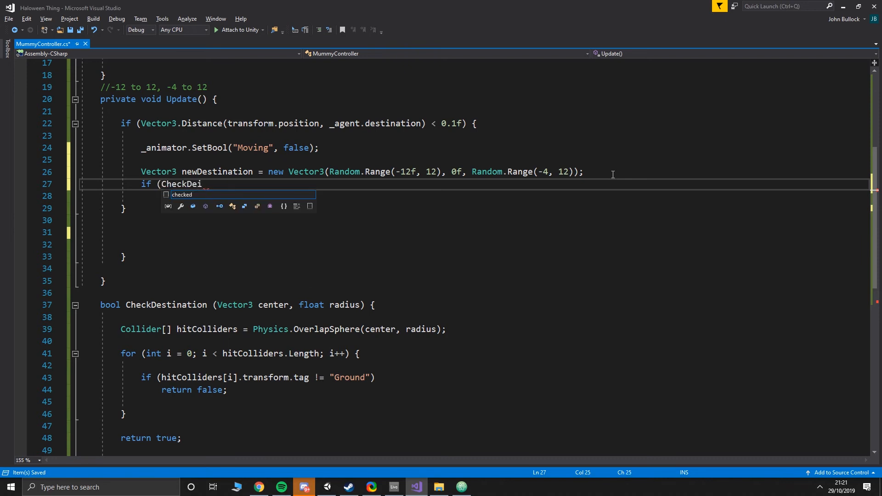
key("BackSpace")
type("stination) {")
key("Return")
Delete the leftover closing brace of the removed mouse-input block at the end of Update
key("ctrl+End")
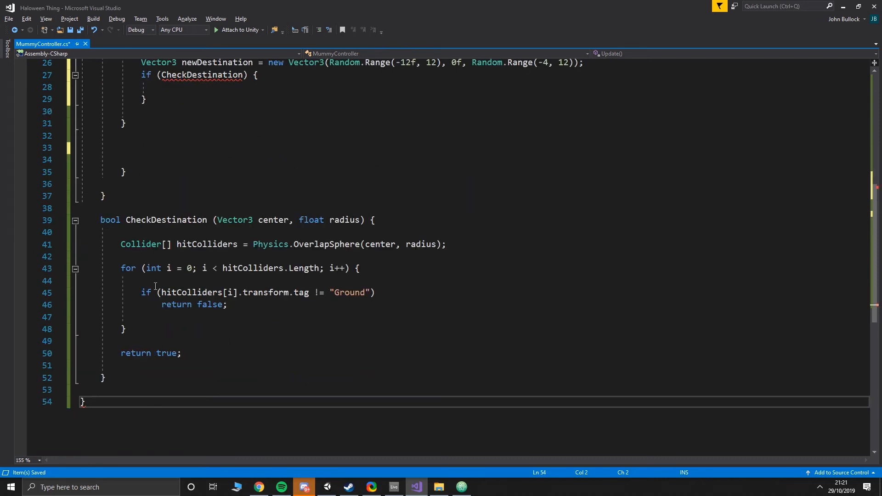
scroll(163, 261, "up", 3)
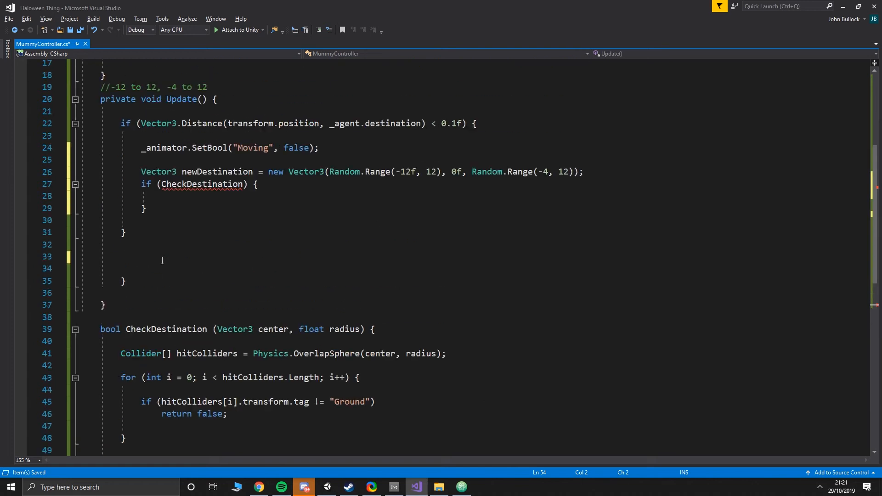
left_click(193, 278)
key("BackSpace")
key("BackSpace")
key("BackSpace")
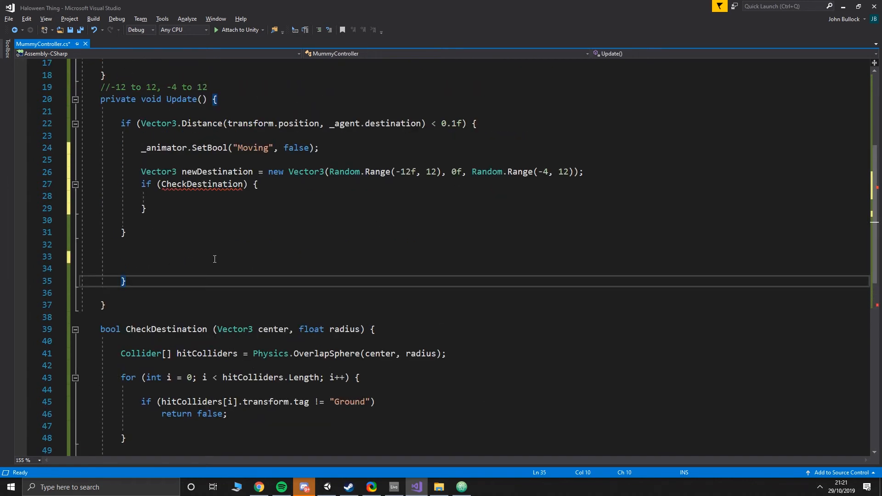
key("BackSpace")
key("BackSpace")
key("BackSpace")
key("BackSpace")
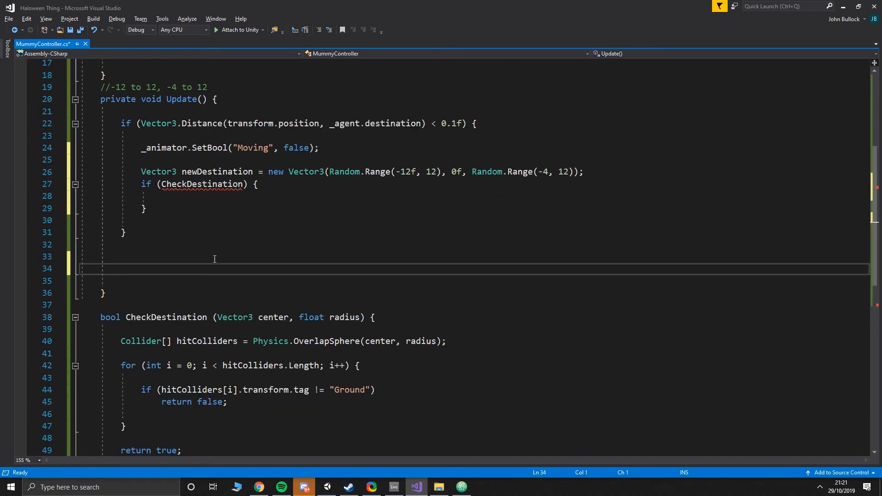
Give the CheckDestination call in the if condition an argument list starting with newDestination followed by a comma
scroll(229, 230, "up", 1)
left_click(243, 221)
type("(")
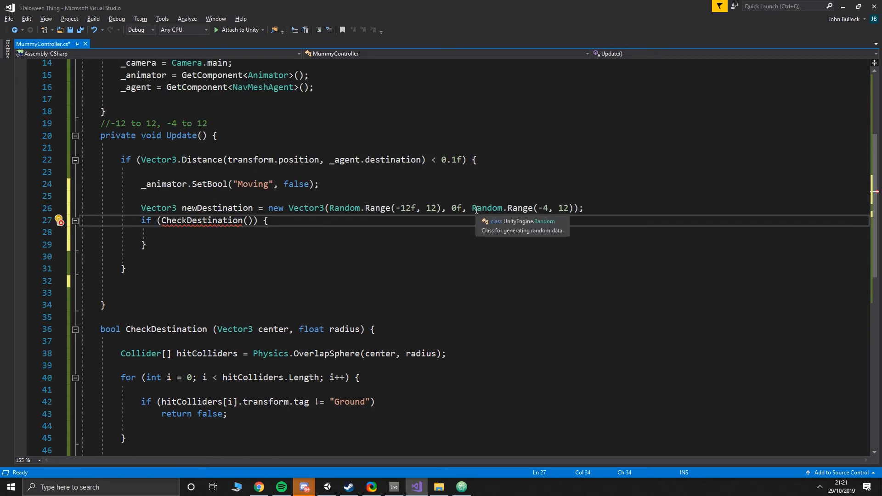
type("newDest")
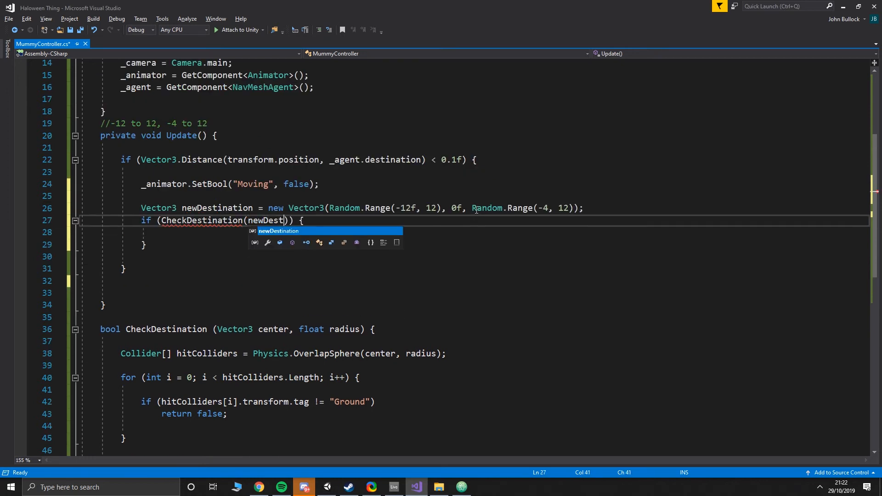
key("Tab")
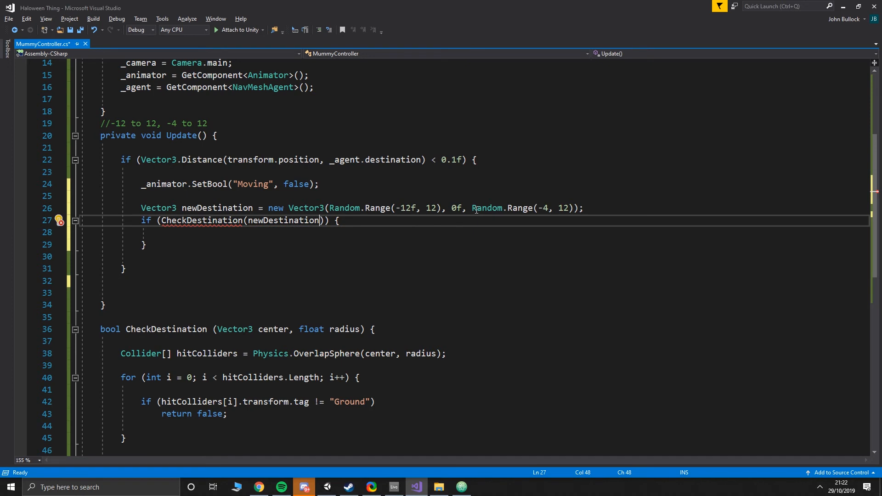
type(", ")
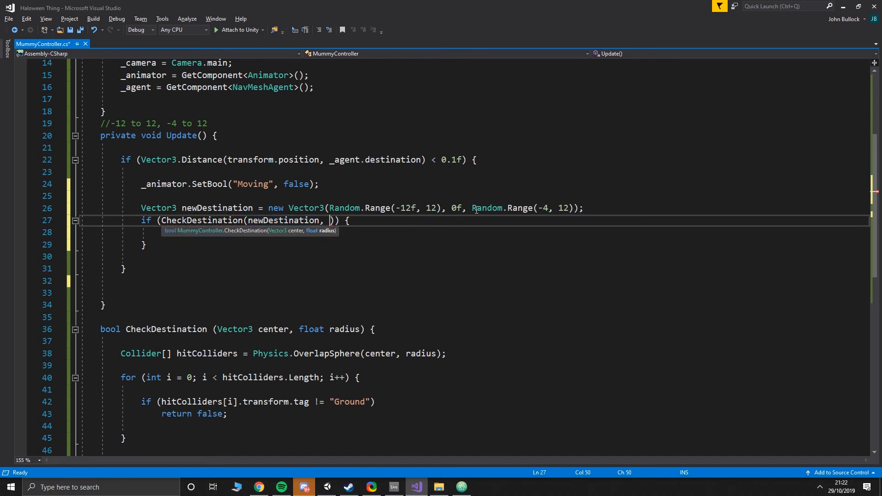
Start the second CheckDestination argument as a property of _agent
type("nav")
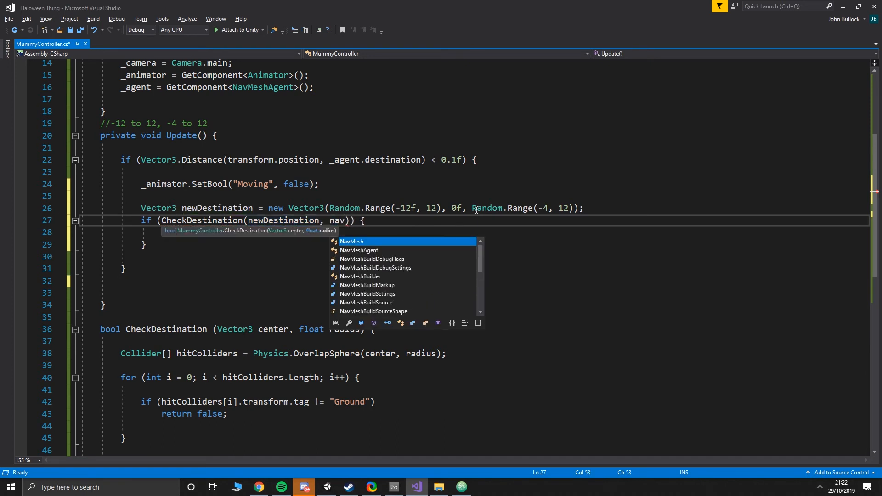
key("BackSpace")
key("BackSpace")
key("BackSpace")
type("_agen")
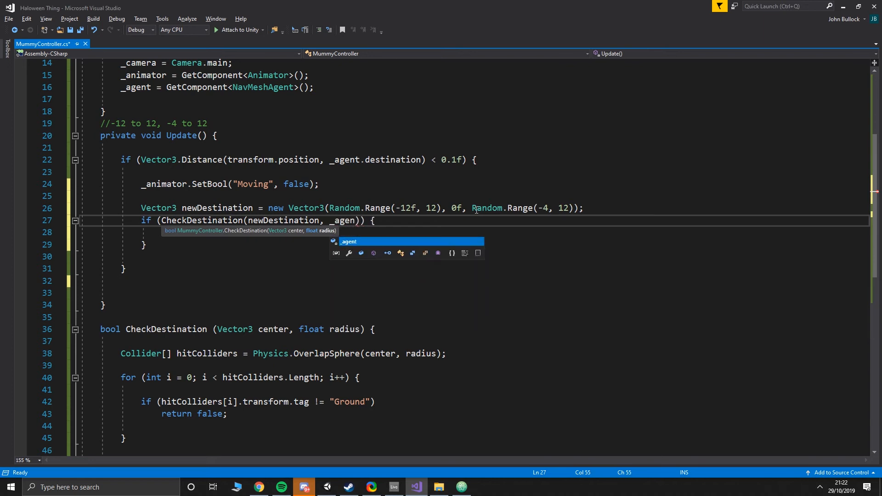
type("t.wid")
Switch to Unity, select mummy_rig to check its Nav Mesh Agent size settings, and return to Visual Studio
key("alt+Tab")
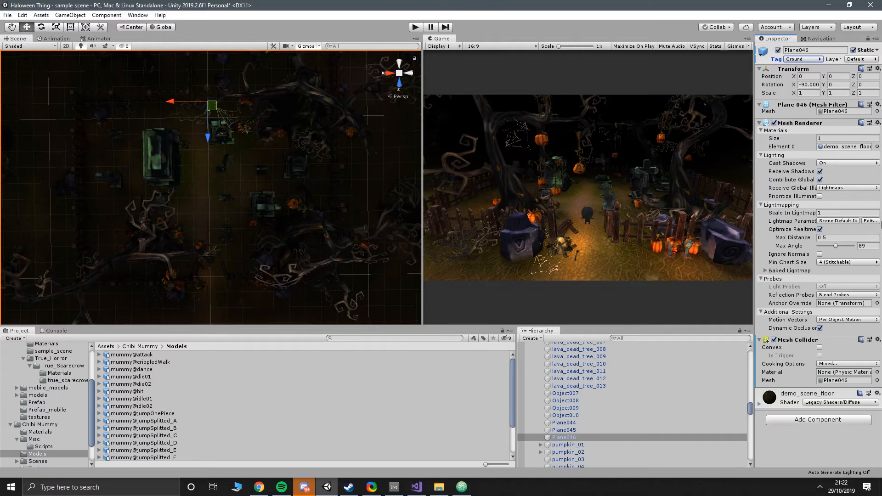
scroll(572, 414, "down", 10)
left_click(573, 451)
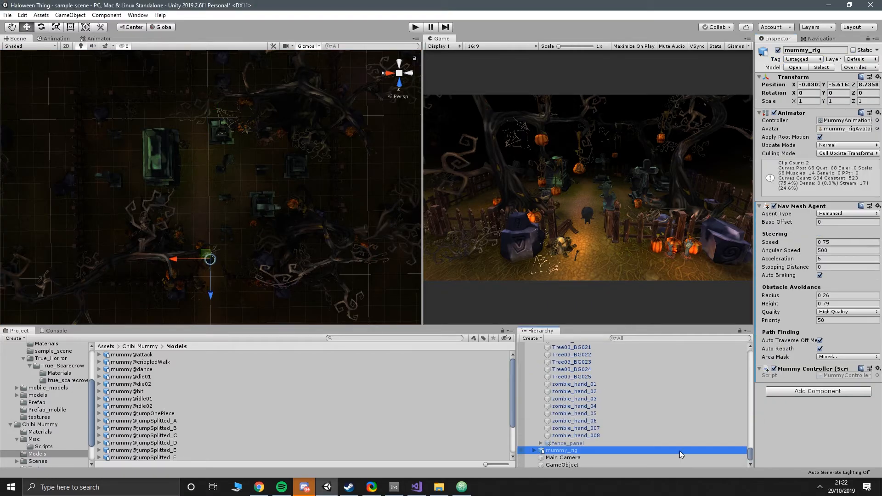
key("alt+Tab")
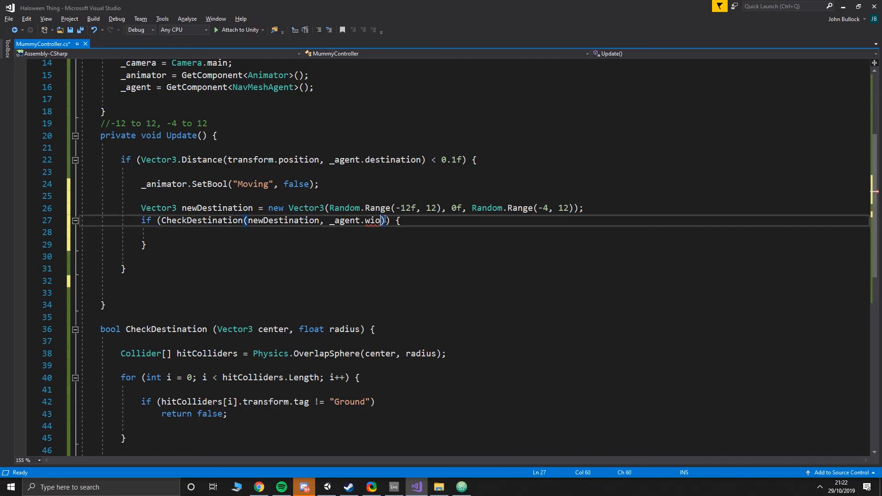
Replace the unfinished property name after _agent. with radius as the second CheckDestination argument
key("BackSpace")
key("BackSpace")
key("BackSpace")
type("rad")
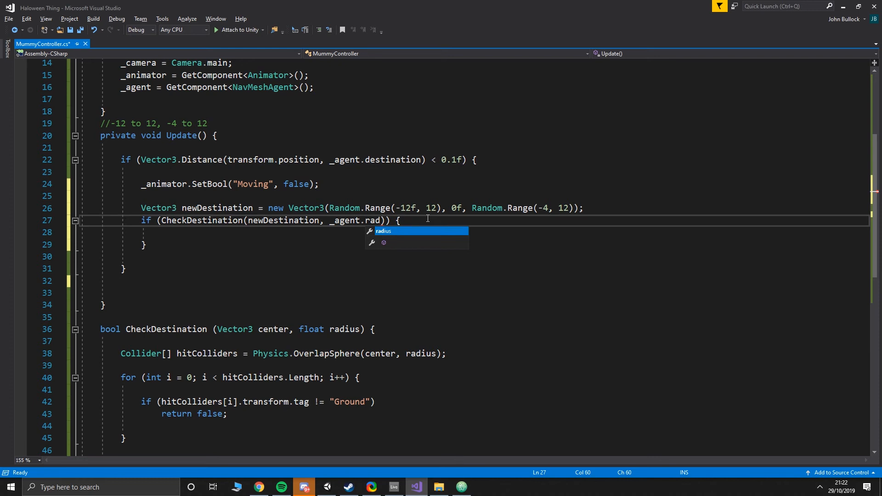
key("Tab")
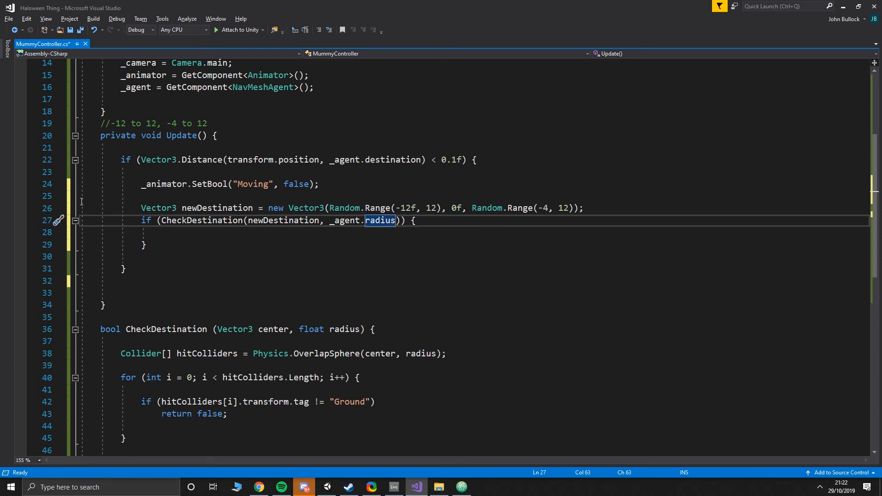
Inside the if (CheckDestination) body, add the statement _agent.SetDestination(newDestination); with blank lines around it
left_click(310, 236)
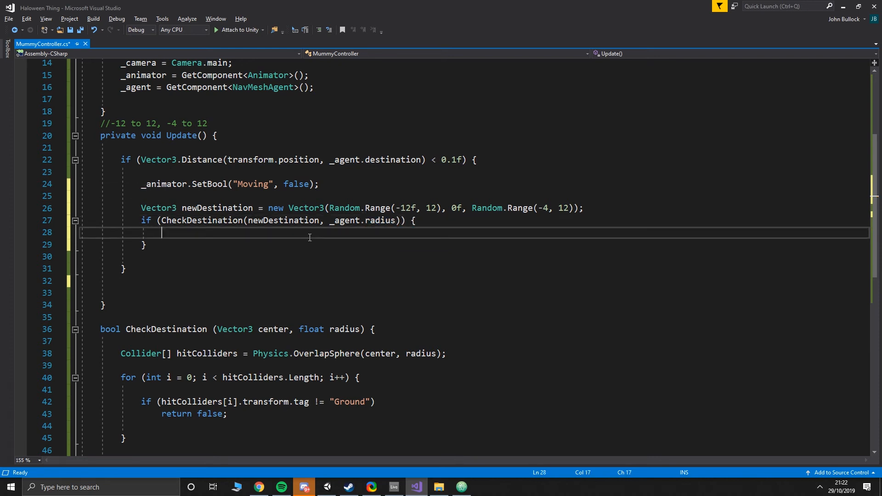
key("Return")
key("Return")
key("Up")
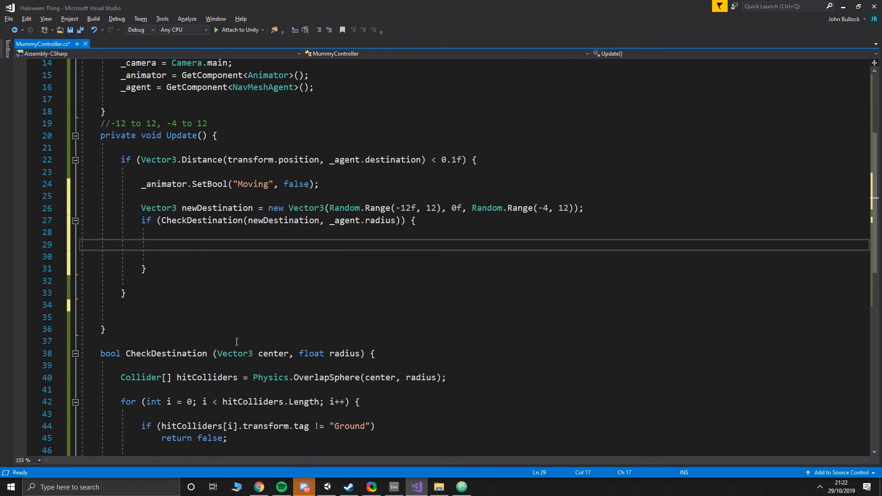
scroll(271, 222, "down", 2)
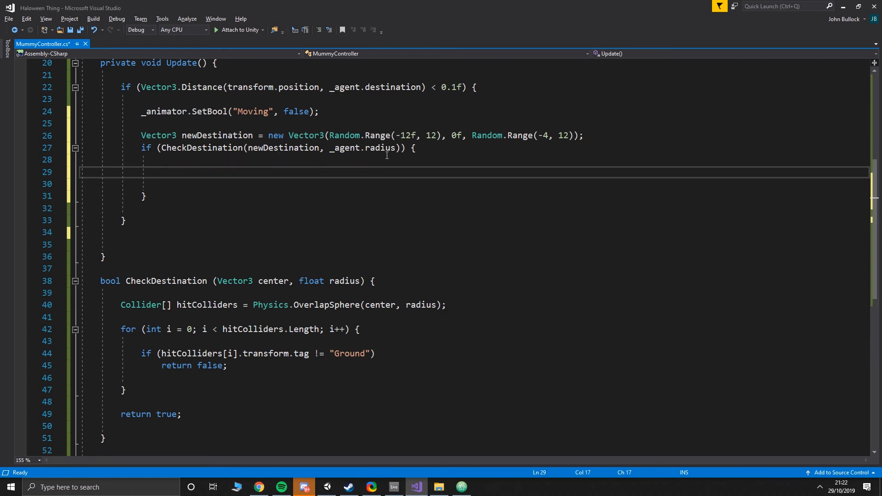
scroll(387, 156, "up", 1)
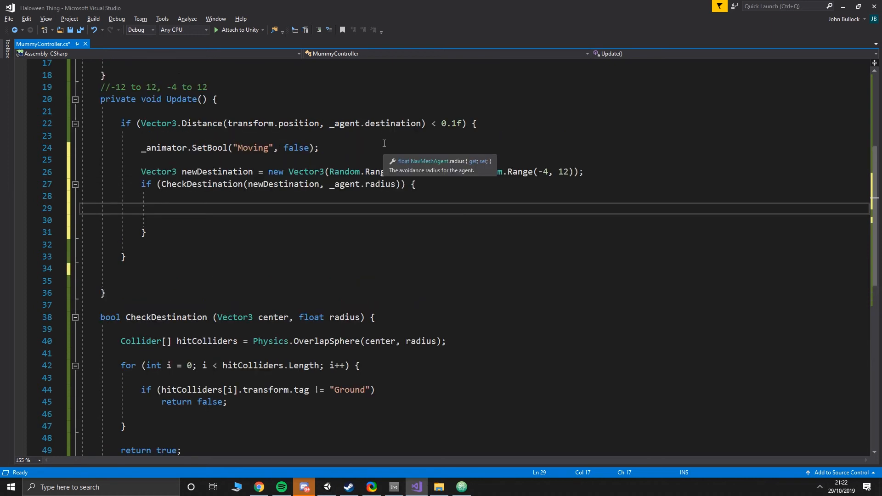
type("_ag")
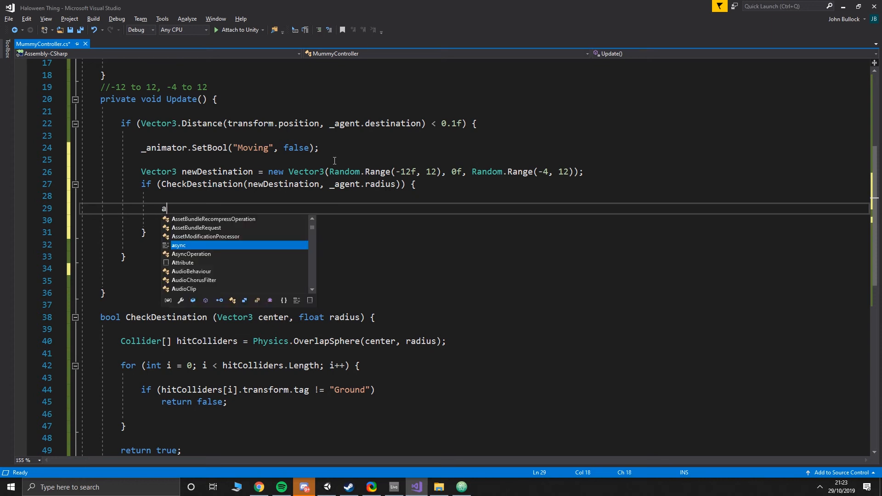
type("net")
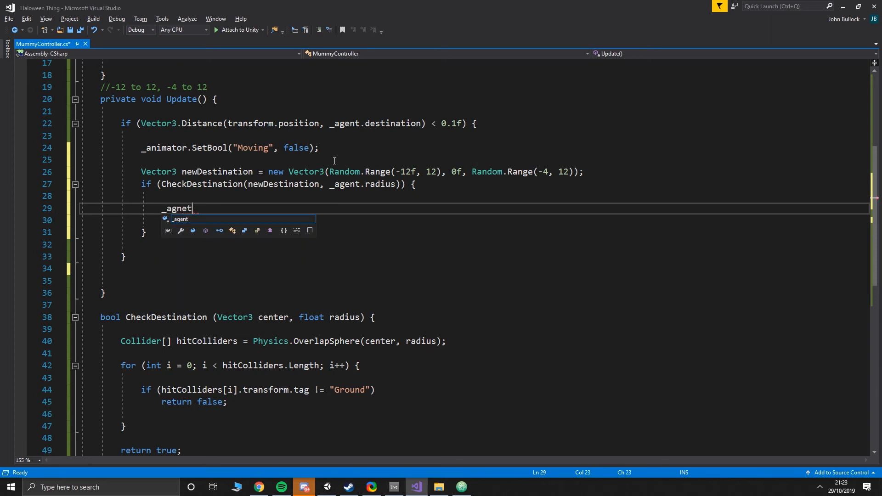
key("BackSpace")
key("BackSpace")
key("BackSpace")
type("ent.")
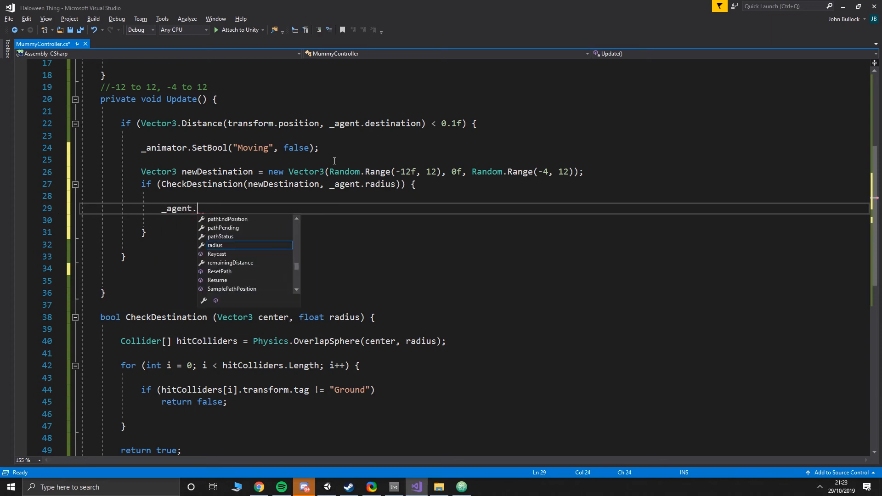
type("SetDes")
key("Tab")
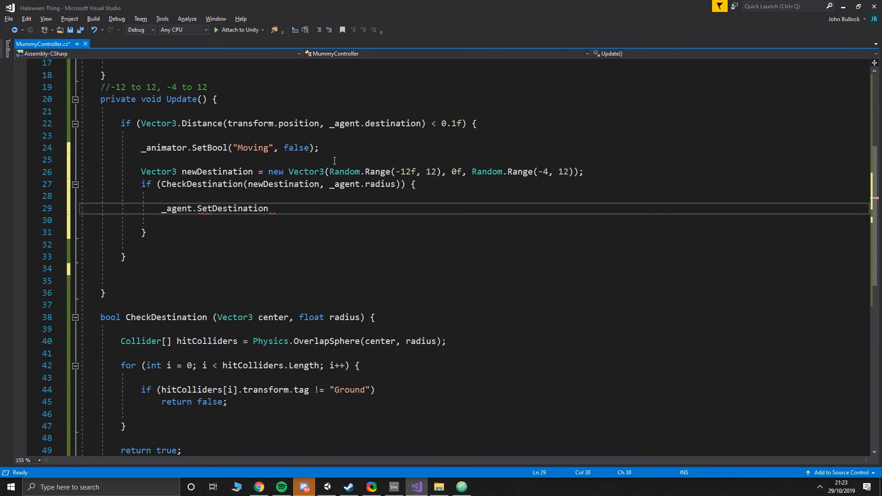
type("(newDestination);")
Declare bool destinationFound = false; between the _animator.SetBool line and the newDestination declaration
mouse_move(323, 172)
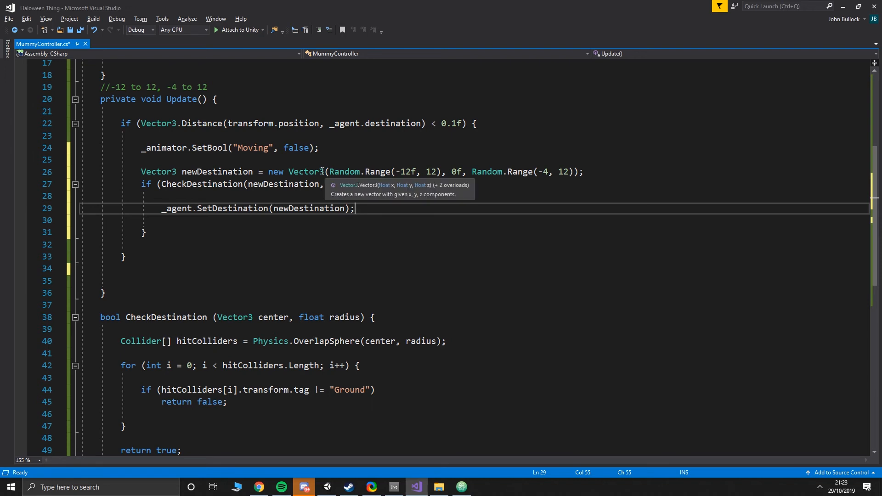
left_click(183, 164)
key("Return")
key("Return")
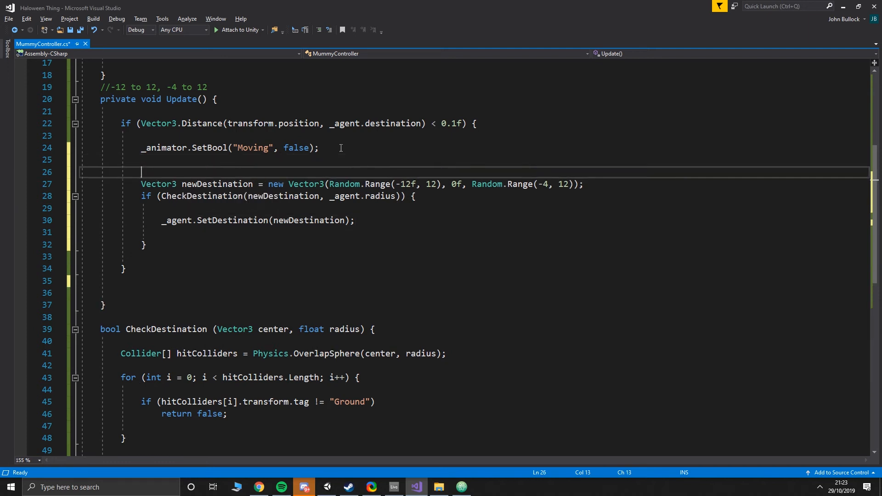
key("Up")
type("bool ")
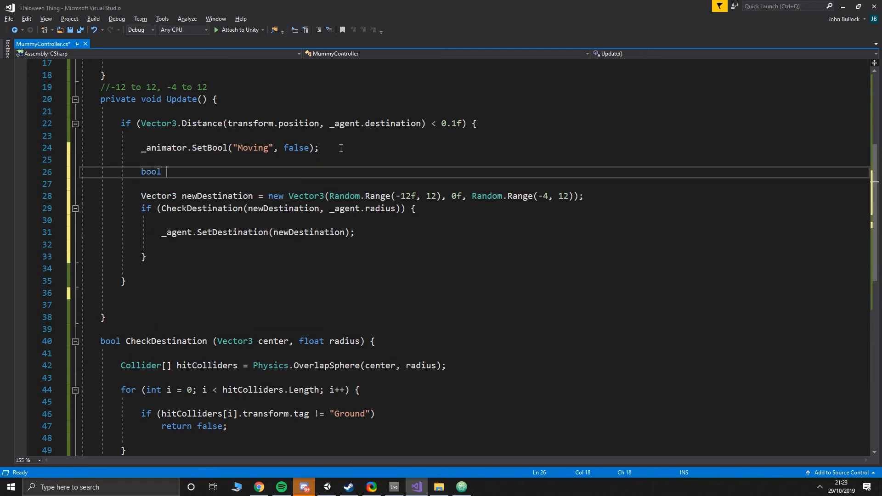
type("destination")
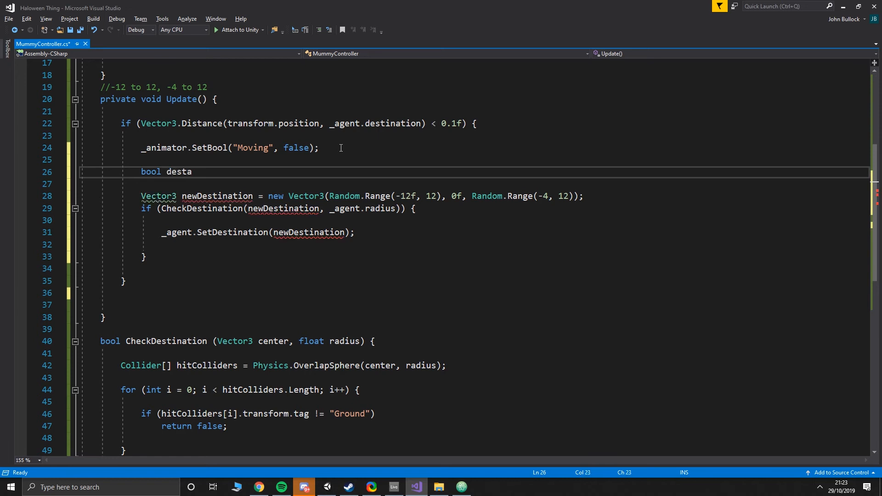
type("Found =")
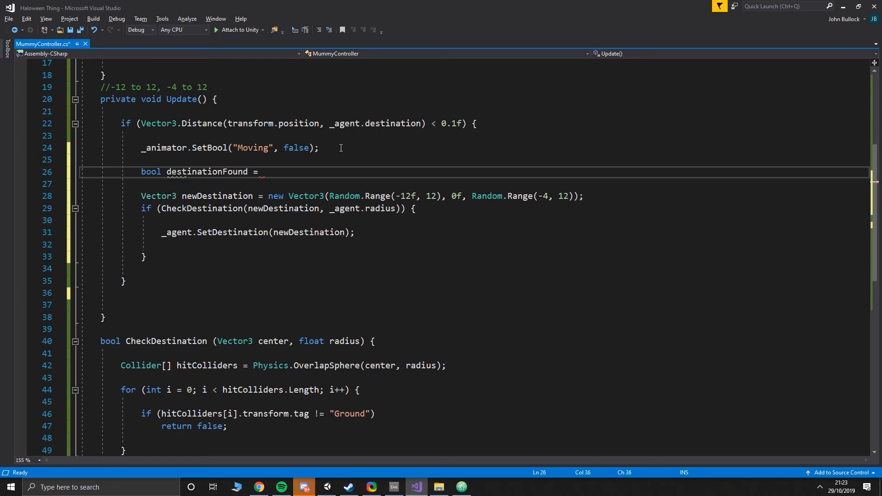
type(" true;")
key("BackSpace")
key("BackSpace")
key("BackSpace")
key("BackSpace")
key("BackSpace")
type("false'")
Enclose the newDestination declaration and the CheckDestination if block in a while (!destinationFound) loop with braces
key("Down")
key("Return")
key("Return")
type("whi")
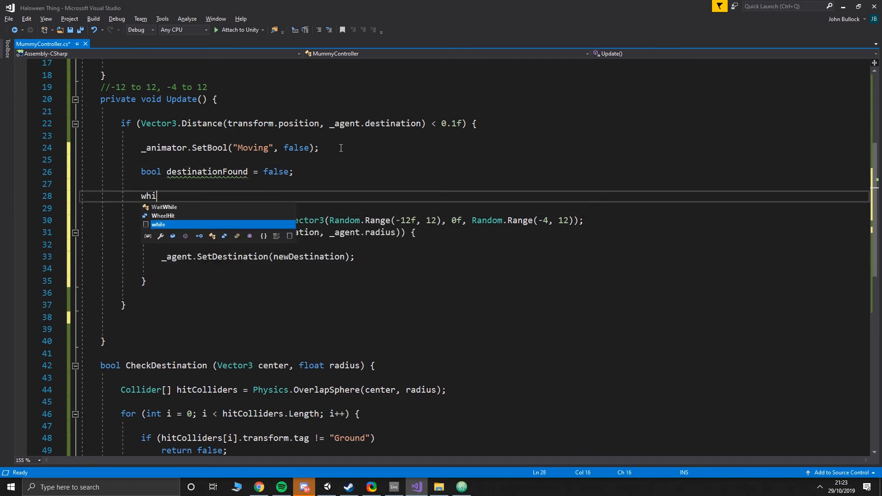
type("le (!")
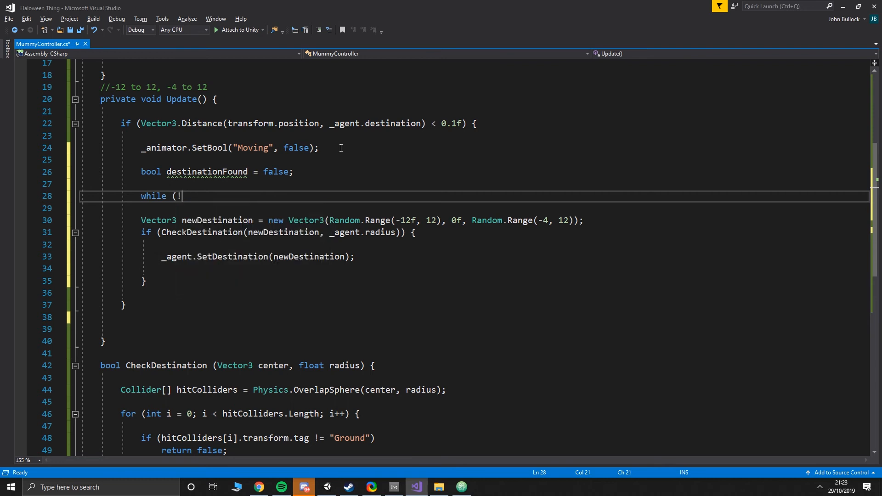
type("destinationFound)")
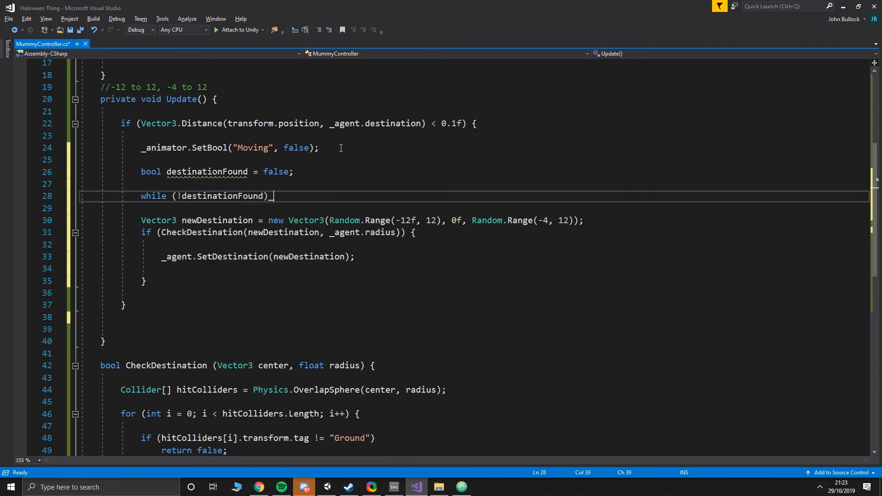
key("Escape")
type("{")
left_click(164, 280)
key("Return")
key("Return")
type("}")
Indent the newDestination declaration and the whole if block one level inside the while loop
left_click(164, 280)
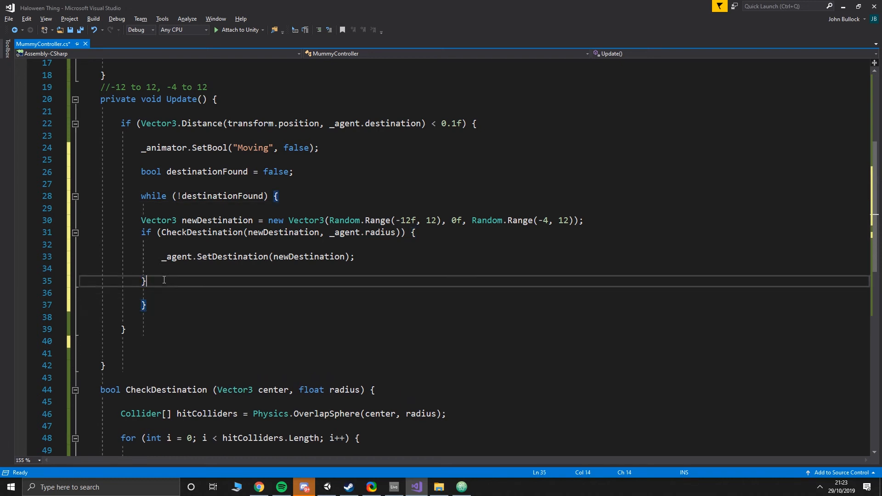
left_click_drag(164, 280, 80, 221)
key("Tab")
left_click(193, 247)
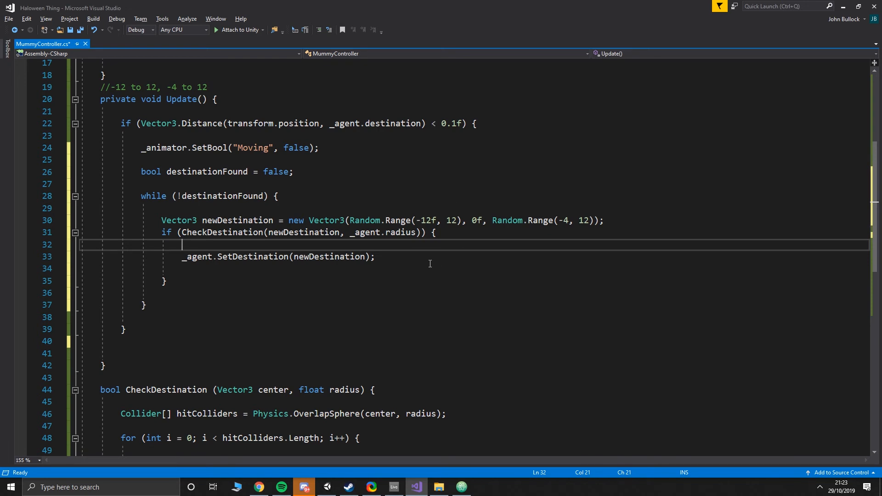
Add destinationFound = true; directly below the _agent.SetDestination line in the if body
left_click(411, 256)
key("Return")
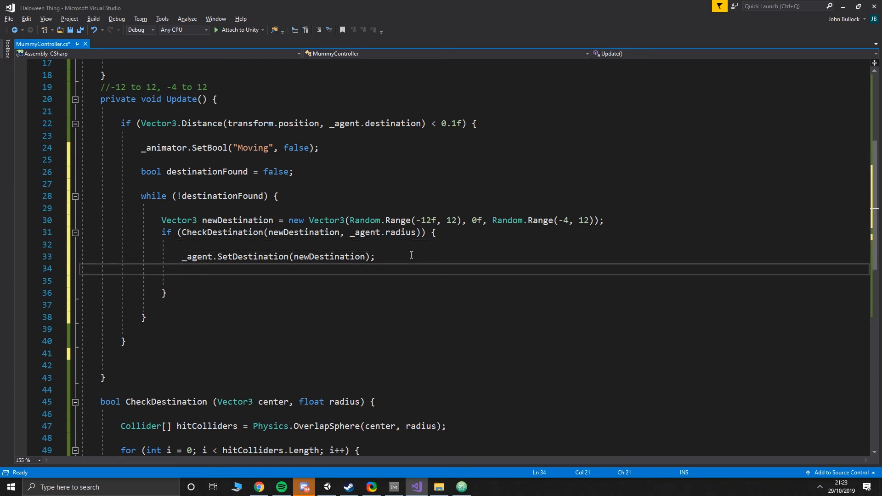
type("destination")
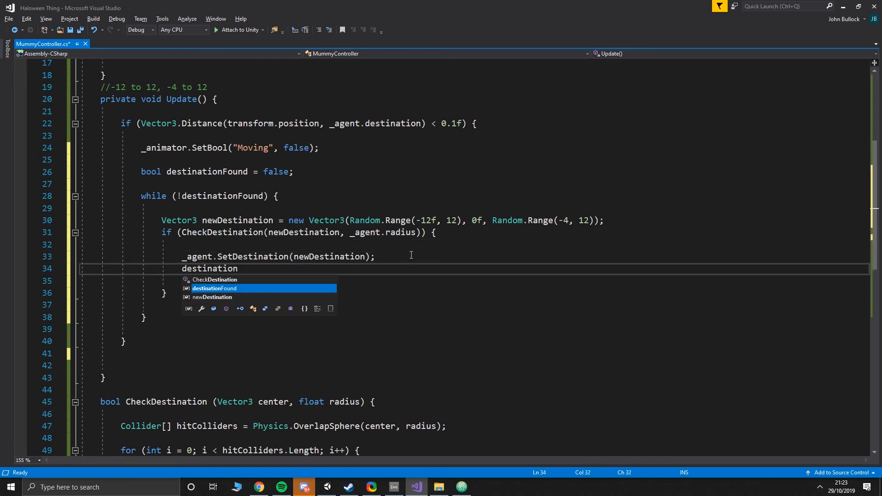
type("Found = true;")
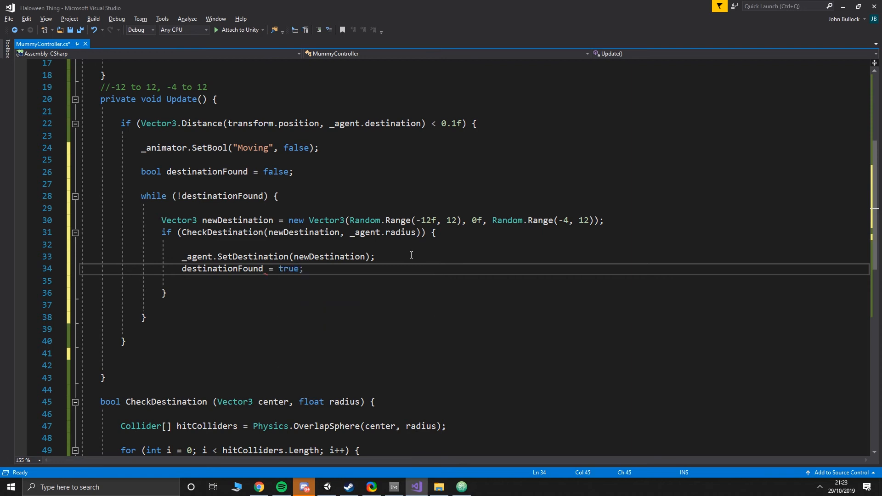
Switch to Unity and run the game to watch the mummy's movement up close in the Scene view
key("alt+Tab")
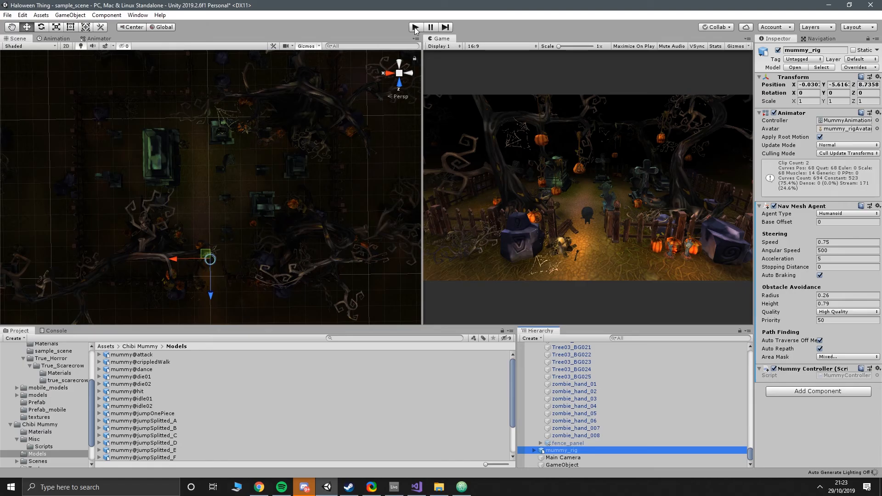
left_click(415, 27)
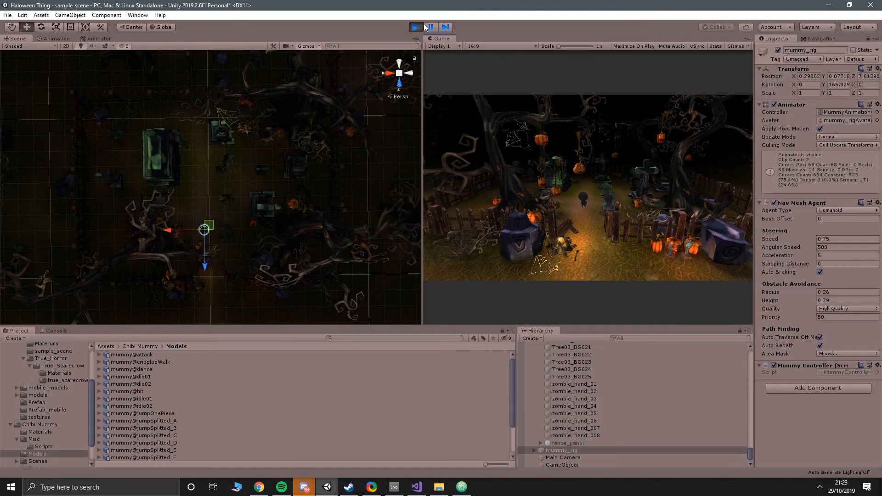
scroll(276, 207, "up", 6)
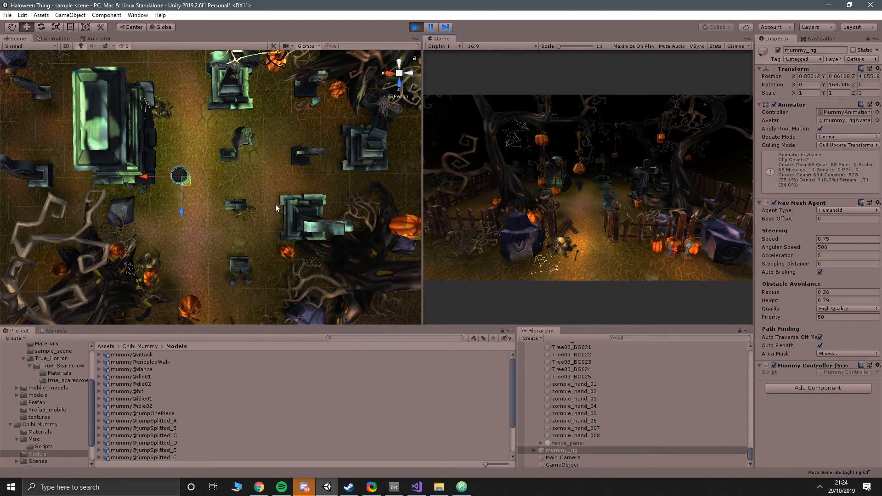
Display the navigation mesh in the Scene view and examine the mummy's walkable area around the large tomb
scroll(261, 183, "down", 3)
left_click(818, 39)
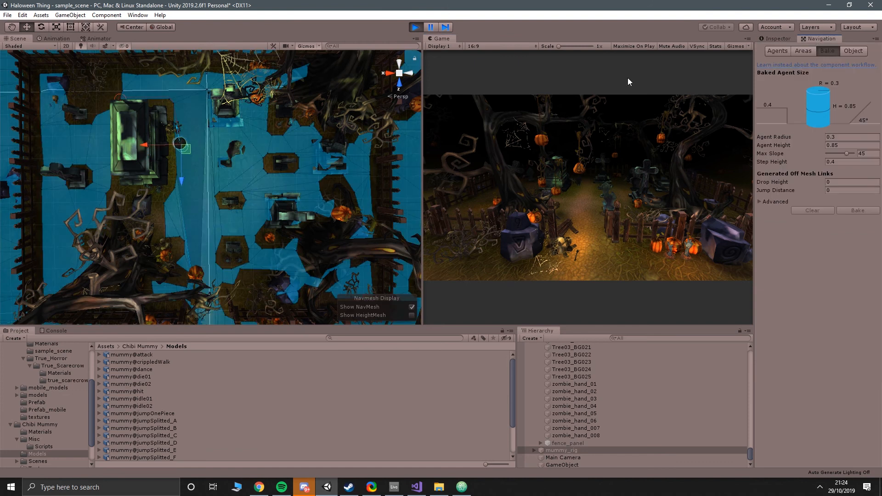
scroll(341, 133, "down", 1)
scroll(162, 114, "up", 5)
middle_click_drag(130, 112, 152, 192)
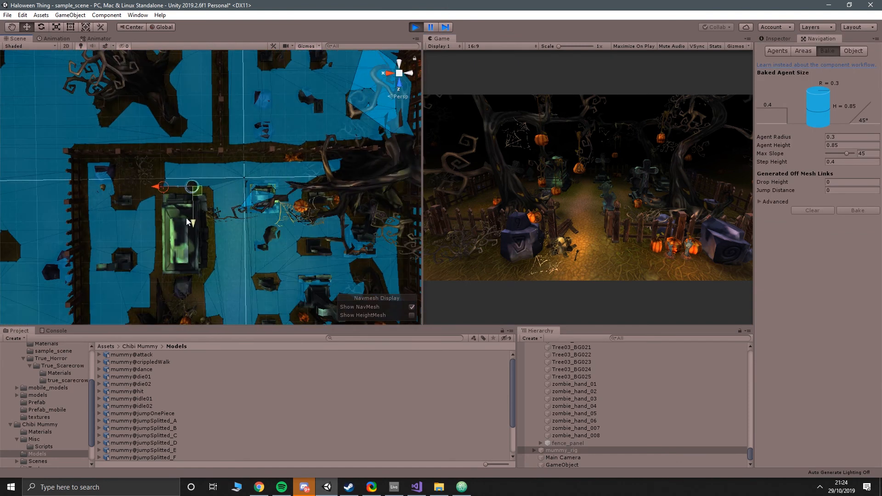
middle_click_drag(250, 252, 236, 211)
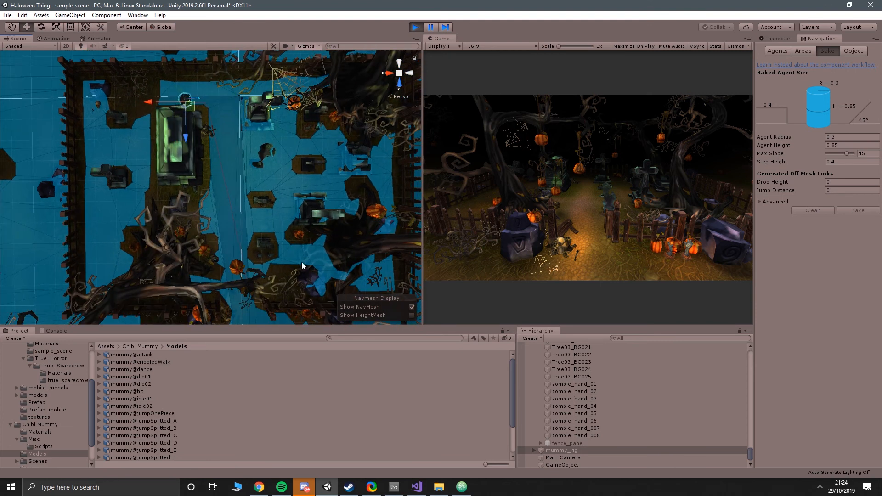
middle_click_drag(302, 271, 276, 247)
scroll(255, 256, "up", 5)
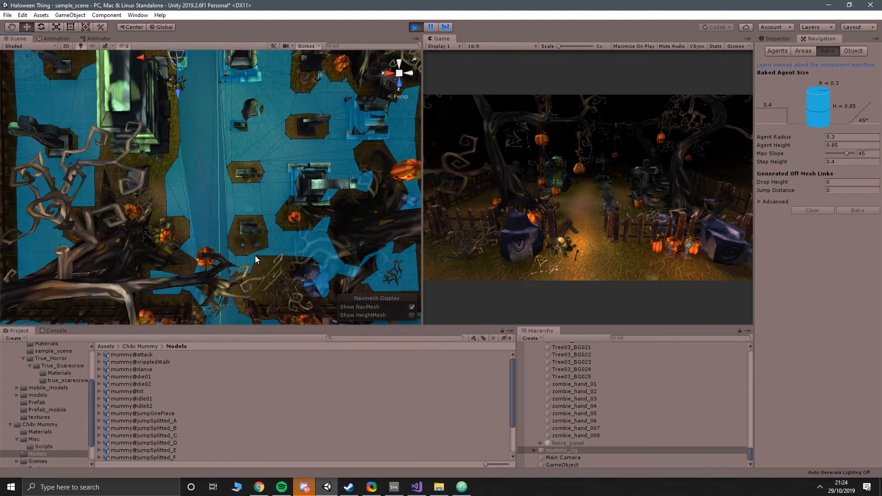
Follow the mummy through the graveyard gate and examine the navigation mesh outside the fence, ending with the game stopped
scroll(255, 260, "down", 5)
middle_click_drag(283, 282, 268, 224)
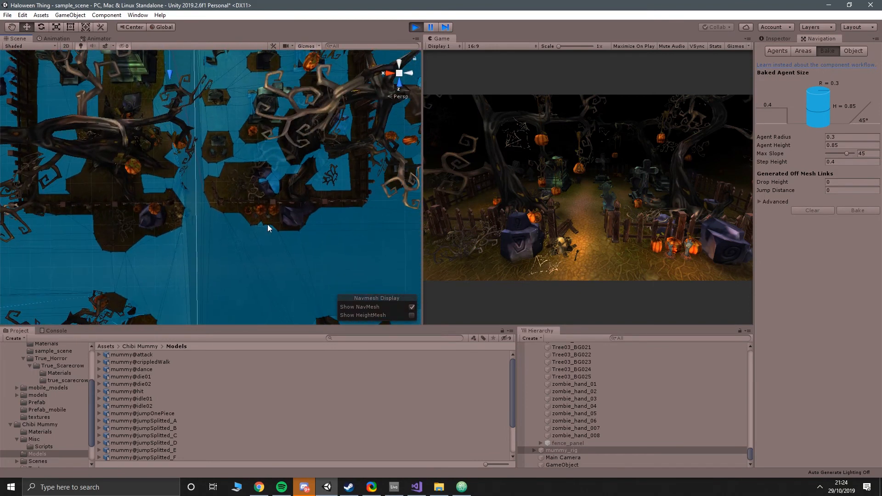
scroll(234, 220, "up", 5)
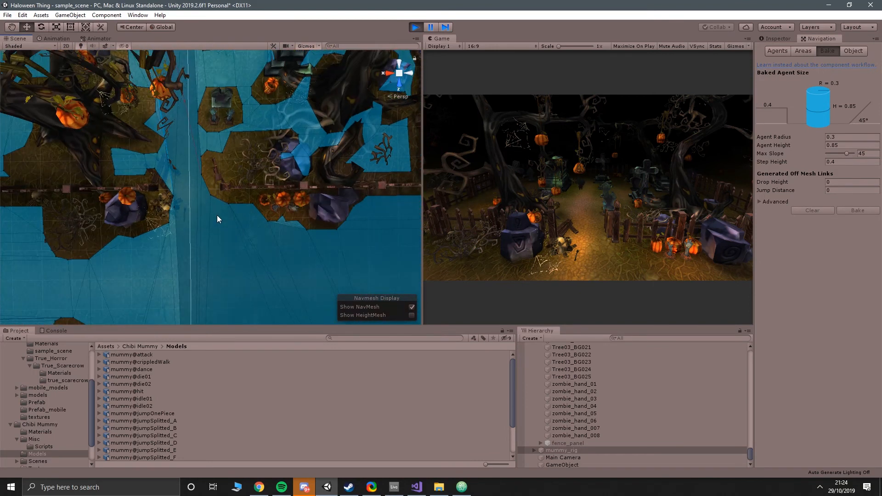
scroll(217, 216, "up", 3)
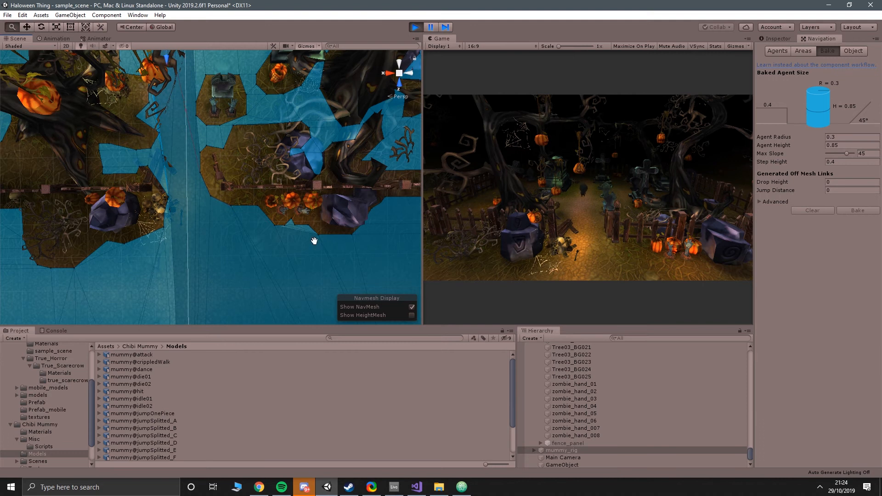
middle_click_drag(314, 240, 306, 232)
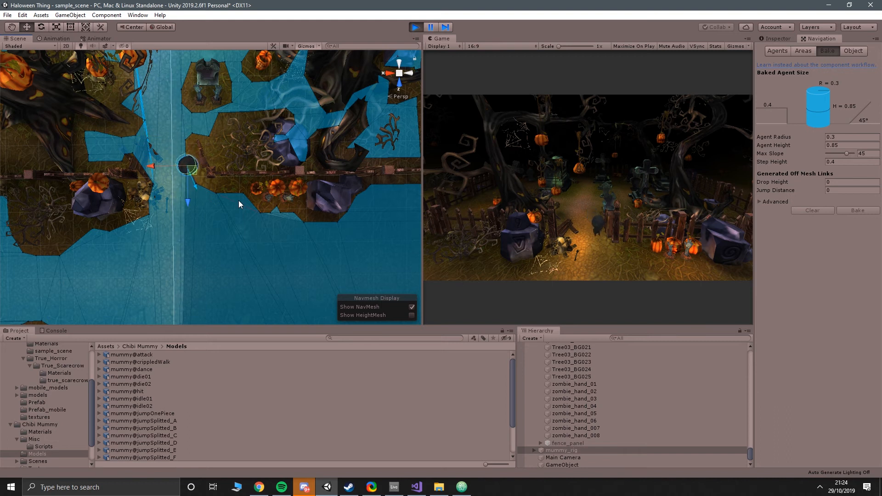
scroll(259, 219, "down", 4)
middle_click_drag(297, 235, 191, 264)
scroll(248, 221, "down", 6)
middle_click_drag(182, 142, 192, 191)
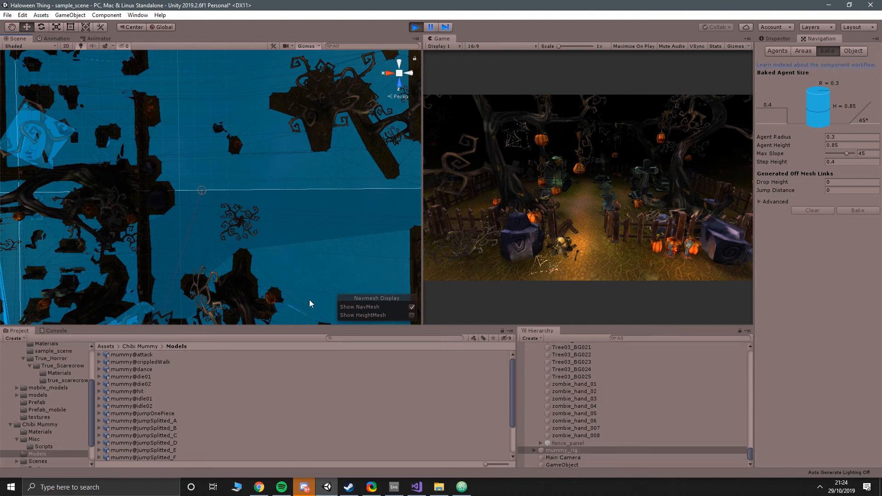
middle_click_drag(257, 292, 322, 256)
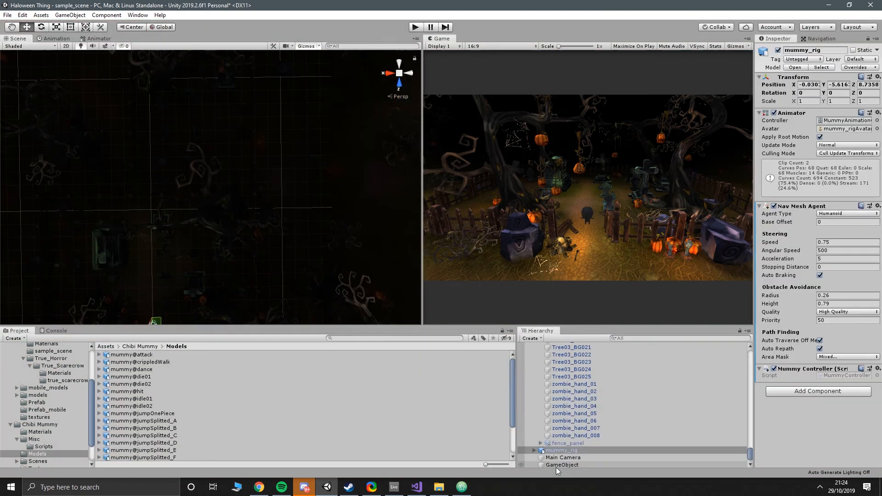
Select the empty GameObject at the end of the Hierarchy and set its Y position to 0
left_click(558, 465)
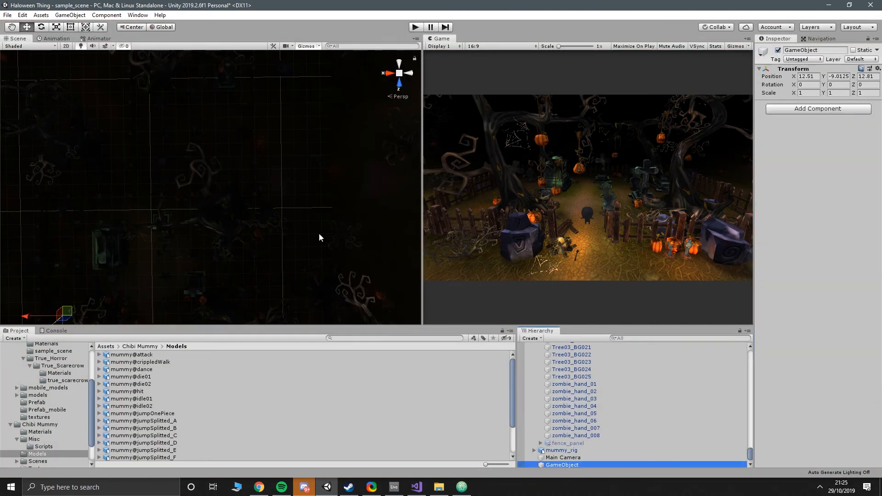
middle_click_drag(187, 171, 294, 99)
scroll(294, 99, "down", 1)
left_click(837, 76)
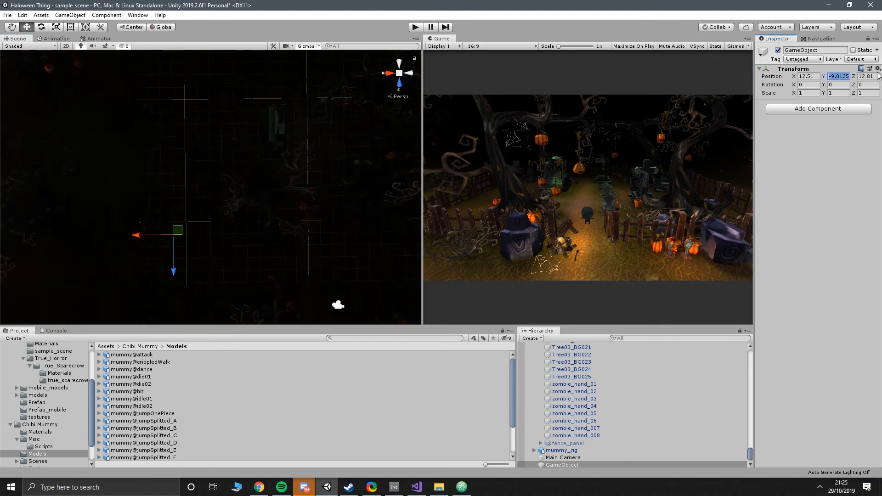
type("0")
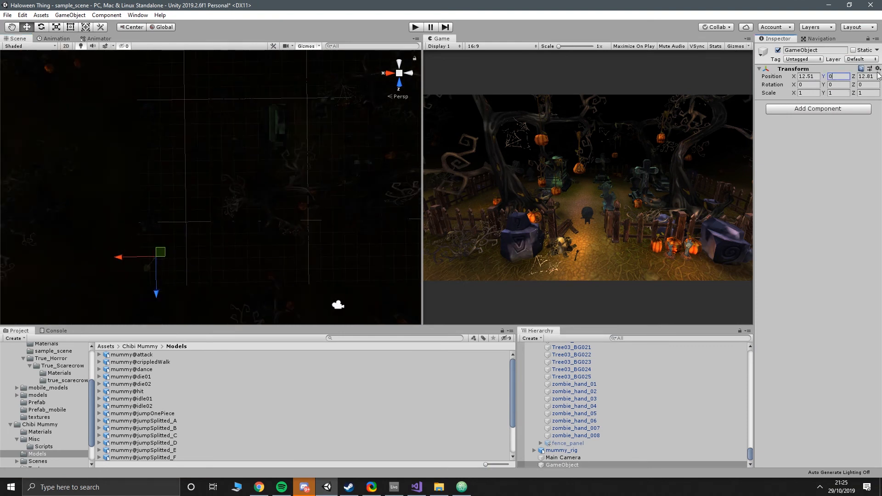
In an orthographic top view, move the GameObject inside the graveyard's entrance-side fence corner, at about X 5.18, Z 9.24
left_click(399, 73)
scroll(340, 115, "up", 2)
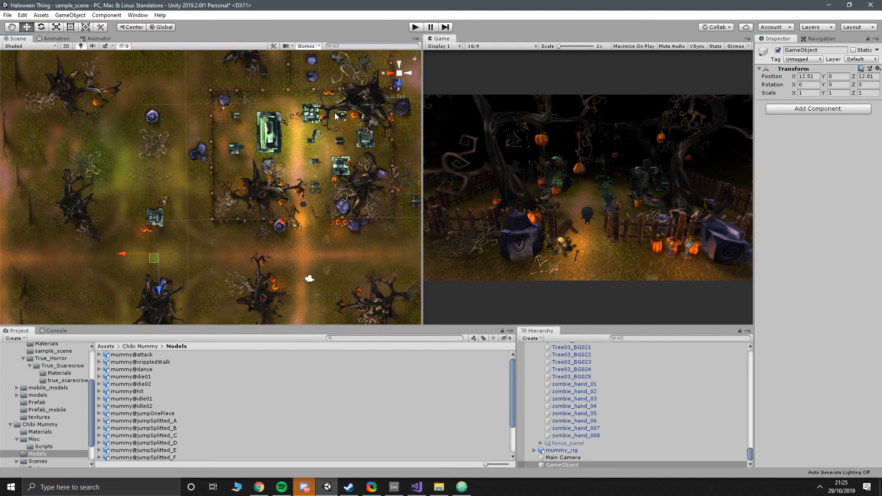
left_click(409, 74)
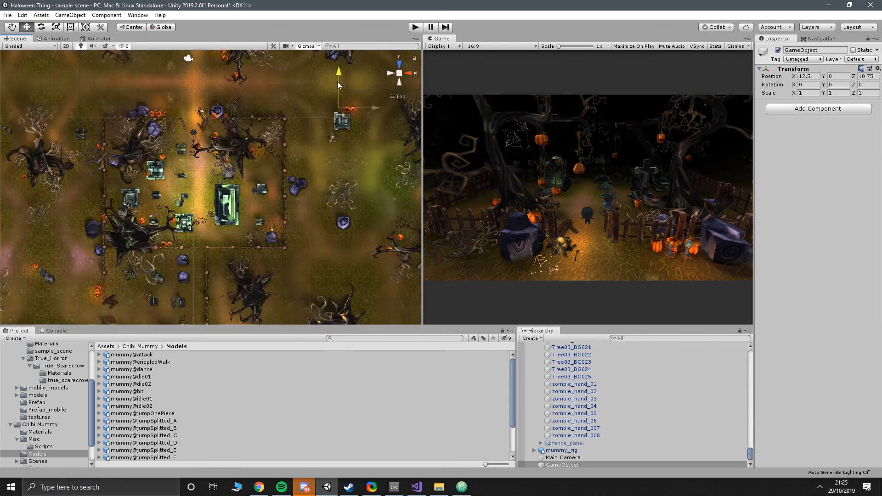
left_click_drag(338, 81, 334, 100)
left_click_drag(377, 125, 319, 127)
Switch to Visual Studio and change the X coordinate's Random.Range arguments in newDestination to -7f and 7f
key("alt+Tab")
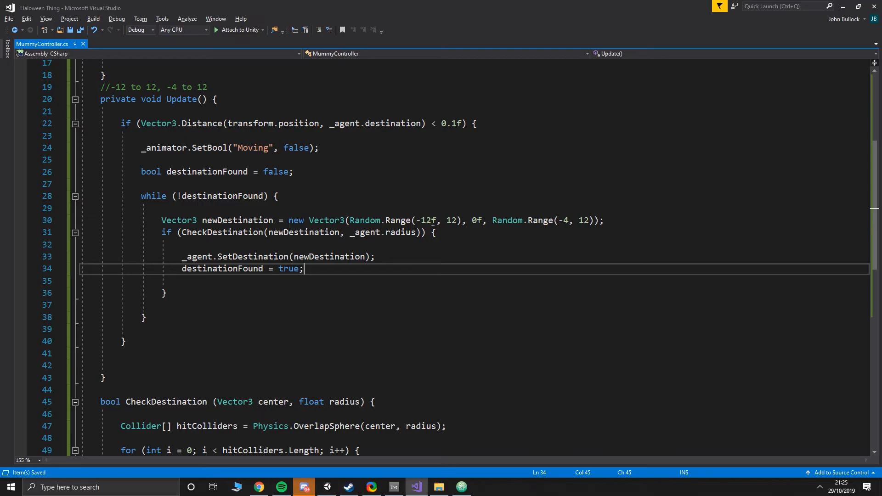
left_click_drag(433, 222, 428, 221)
type("7")
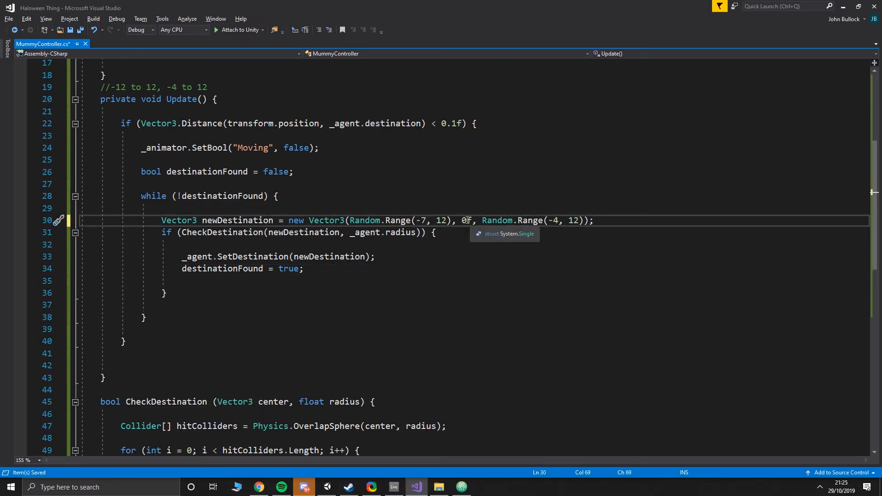
double_click(439, 221)
type("7f")
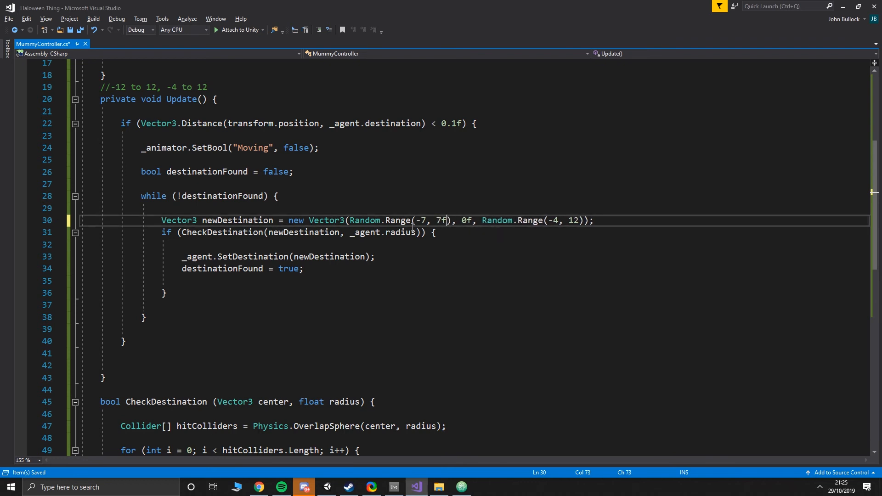
key("Left")
key("Left")
key("Left")
key("Left")
type("f")
Switch to Unity and move the GameObject along Z to the graveyard's back fence, at about Z -0.67
key("alt+Tab")
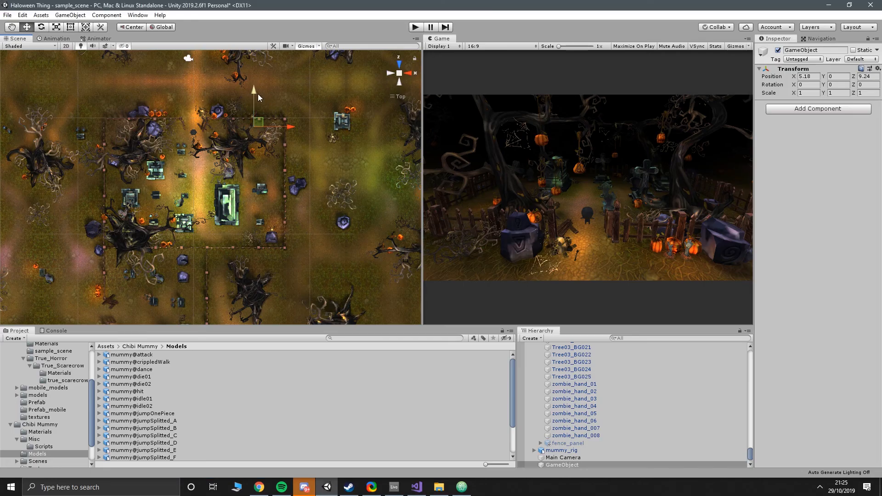
left_click_drag(255, 92, 259, 139)
left_click_drag(259, 198, 258, 207)
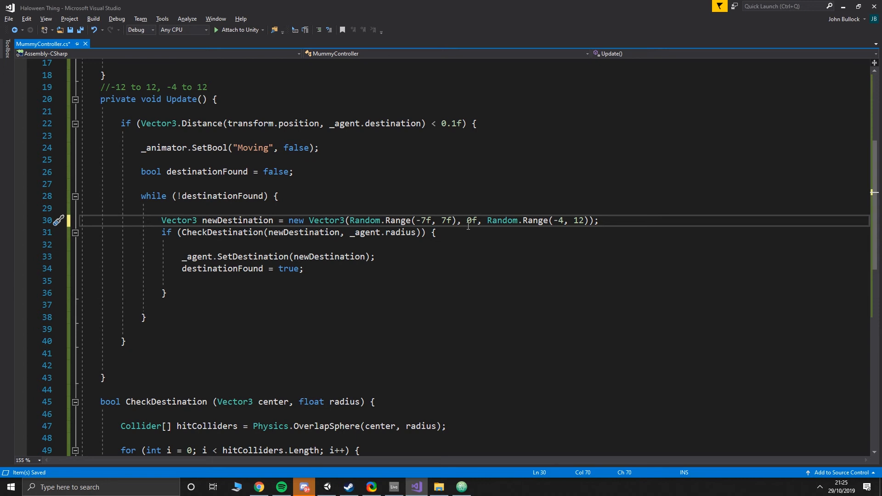
Back in MummyController, change the Z coordinate's Random.Range arguments in newDestination to 0 and 9f
left_click_drag(552, 220, 565, 220)
type("0")
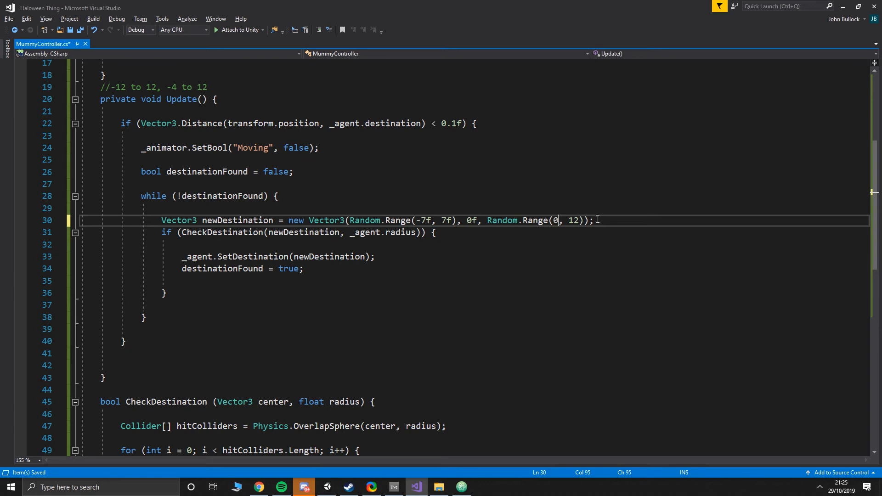
left_click(575, 221)
double_click(575, 221)
key("BackSpace")
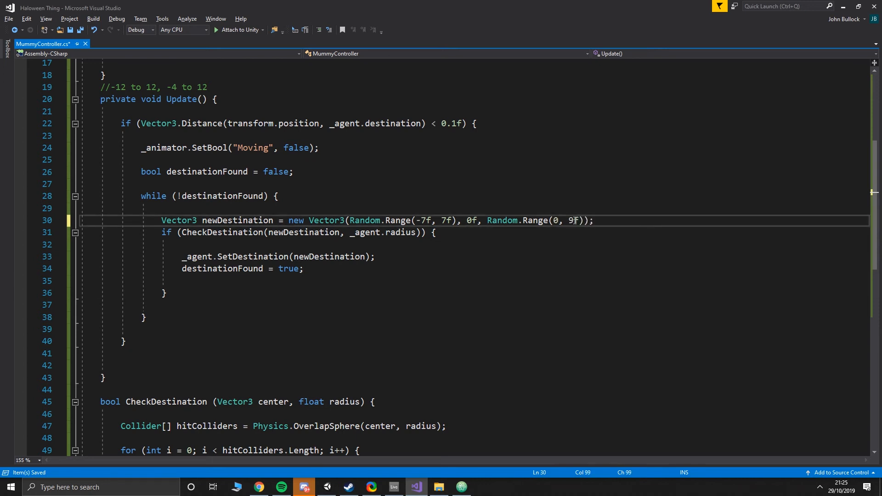
Switch to Unity, run the game with mummy_rig selected, and watch its route over the displayed navigation mesh
key("alt+Tab")
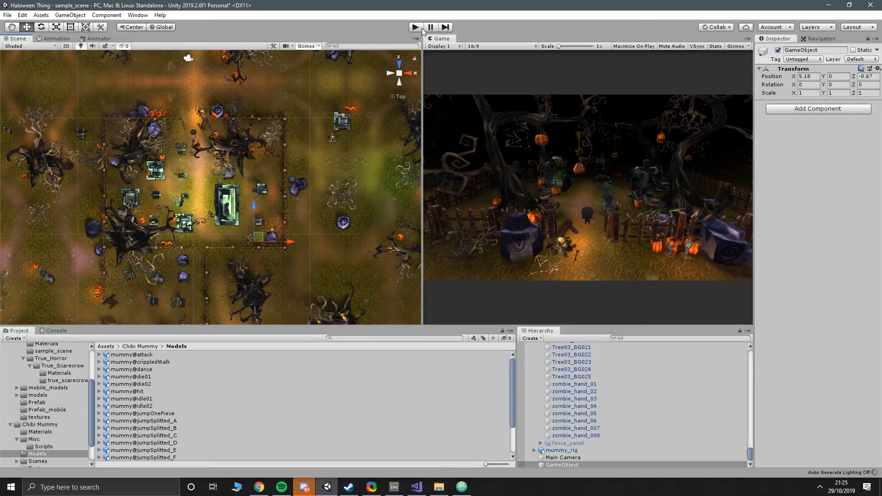
left_click(420, 27)
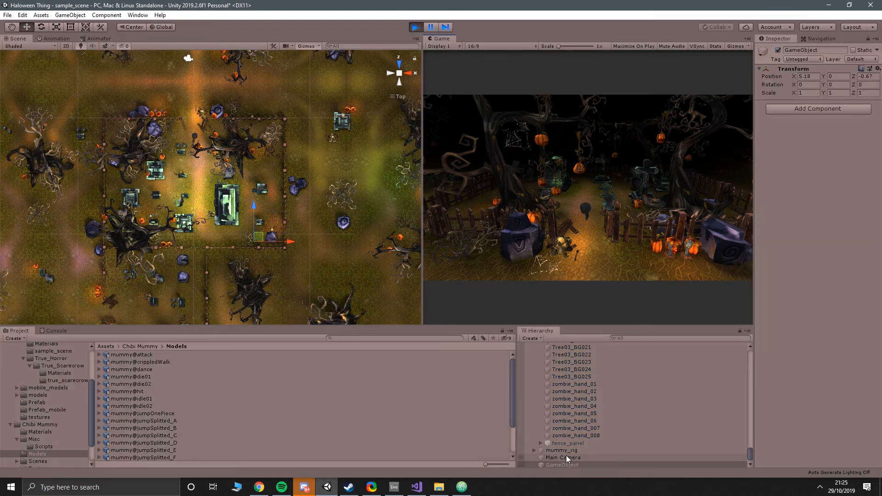
left_click(563, 451)
scroll(252, 250, "up", 2)
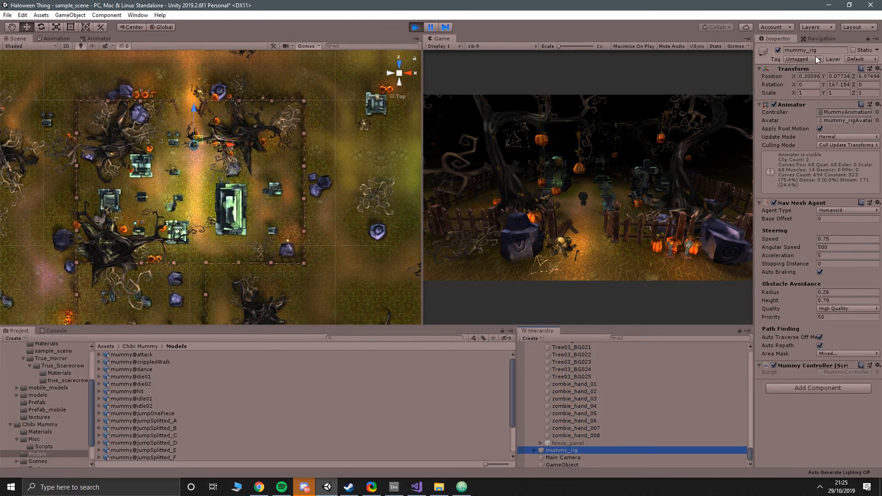
left_click(820, 38)
scroll(276, 209, "up", 4)
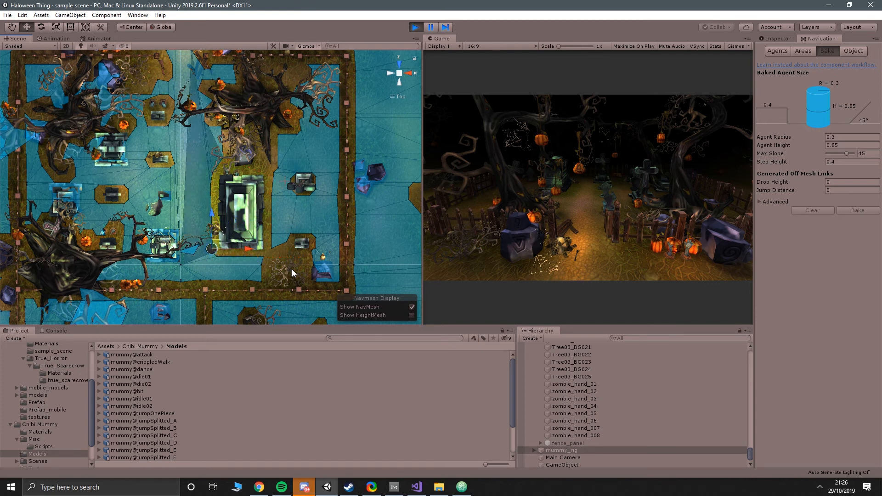
scroll(239, 176, "down", 2)
scroll(235, 176, "up", 2)
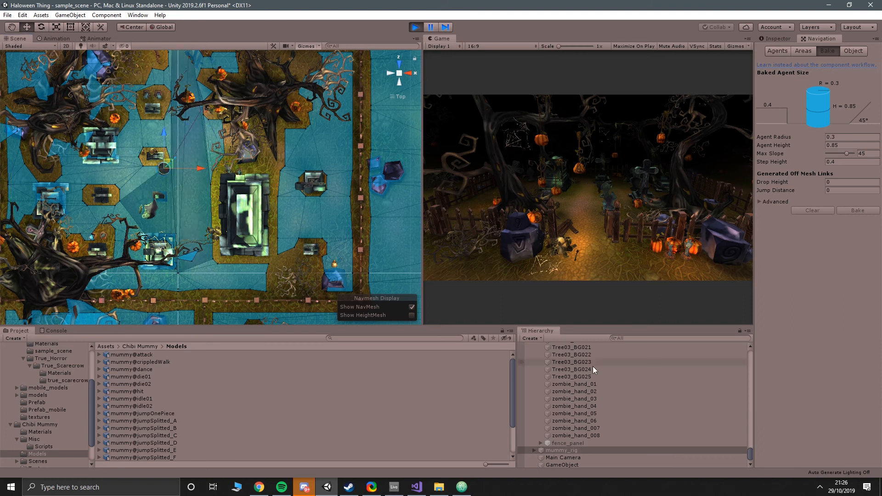
Stop the game, set mummy_rig's Nav Mesh Agent speed to 0.4, and run the game again
left_click(417, 28)
left_click(575, 452)
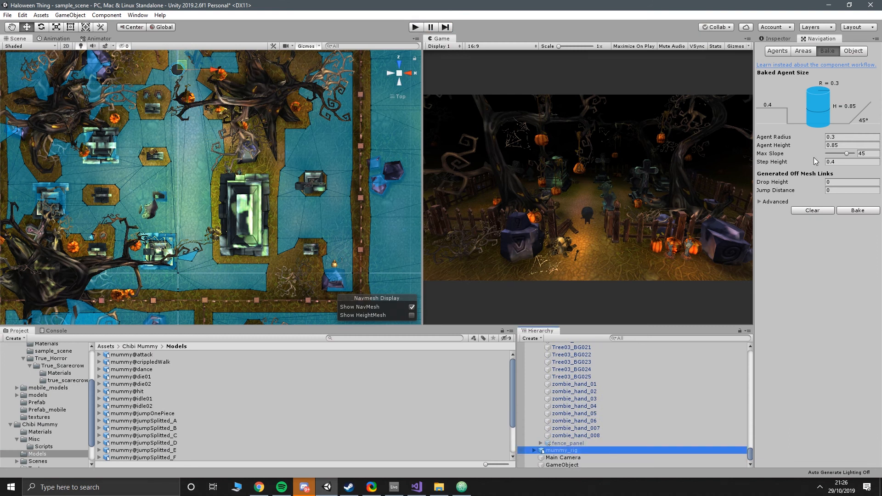
left_click(775, 39)
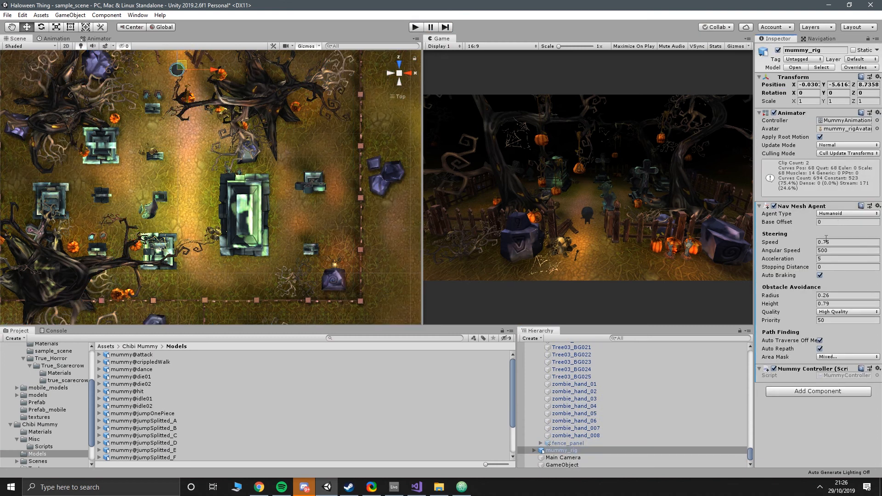
left_click(840, 240)
key("Tab")
left_click(415, 27)
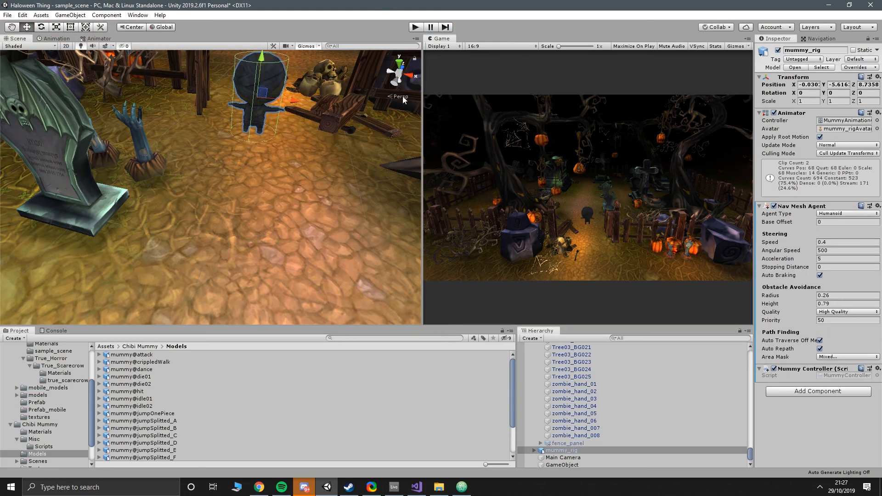
In MummyController, add _animator.SetBool("Moving", true); directly below destinationFound = true; in the if body and save the script
key("alt+Tab")
scroll(276, 229, "down", 1)
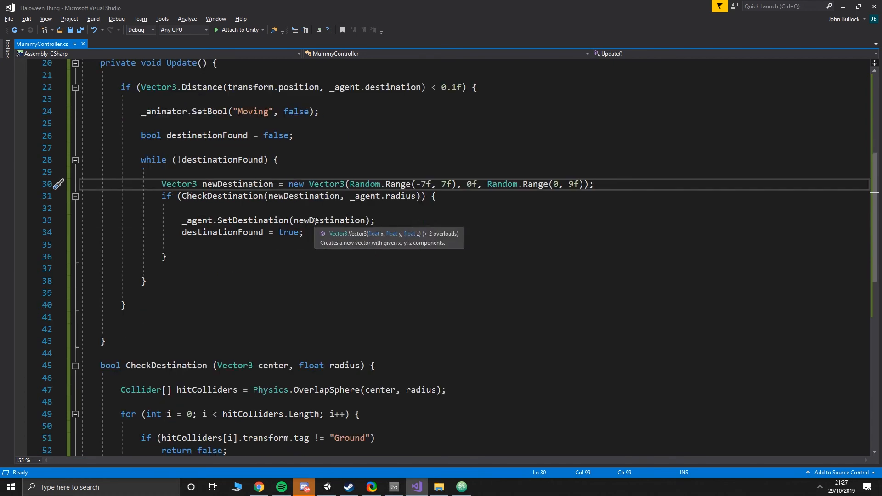
left_click(336, 230)
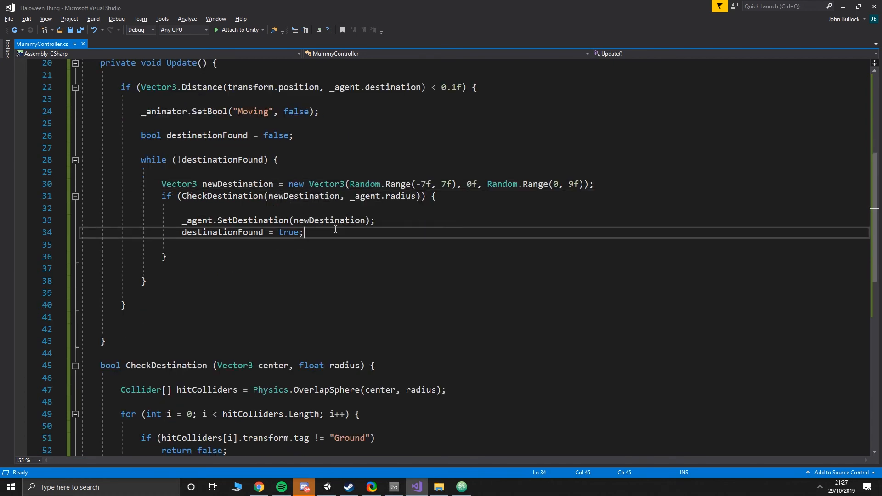
key("Return")
type("_animator.SetBool(\"Moving\", false);")
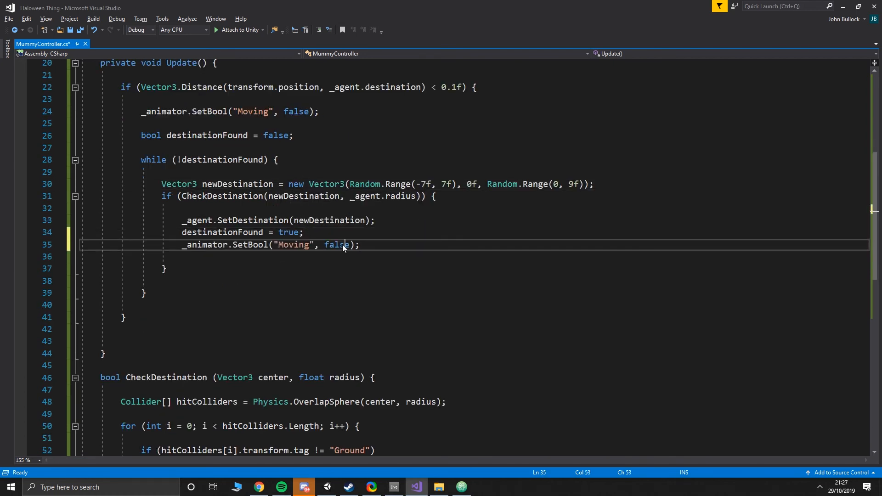
double_click(343, 245)
key("BackSpace")
type("true")
key("ctrl+s")
Switch to Unity and run the game to check the mummy's walking animation
key("alt+Tab")
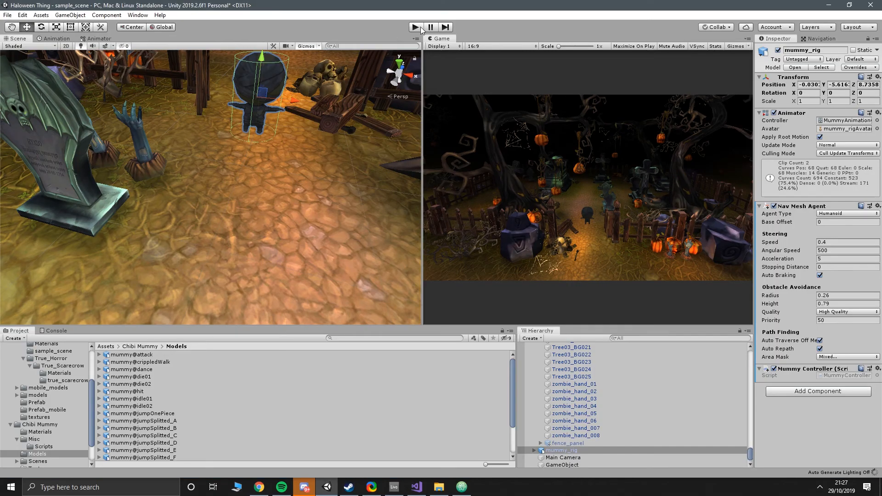
left_click(421, 27)
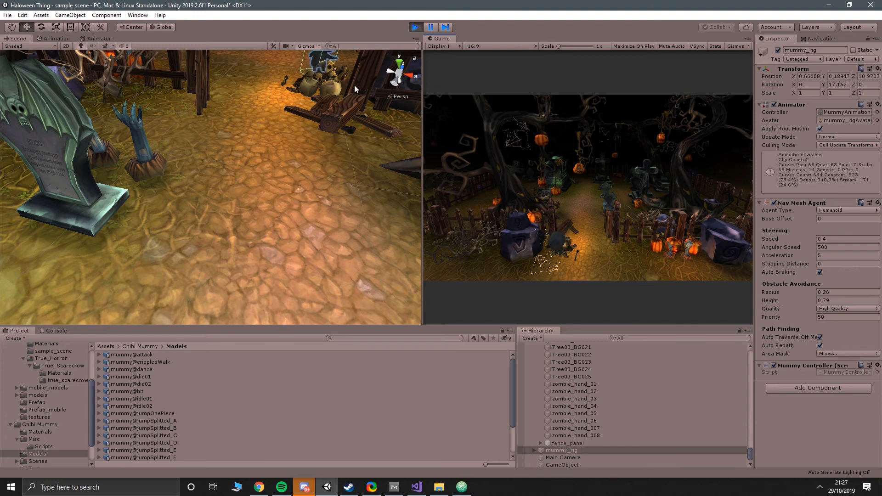
Follow the walking mummy_rig in the Scene view from above the graveyard path while the game runs
scroll(354, 85, "down", 5)
scroll(354, 87, "down", 3)
middle_click_drag(286, 75, 314, 200)
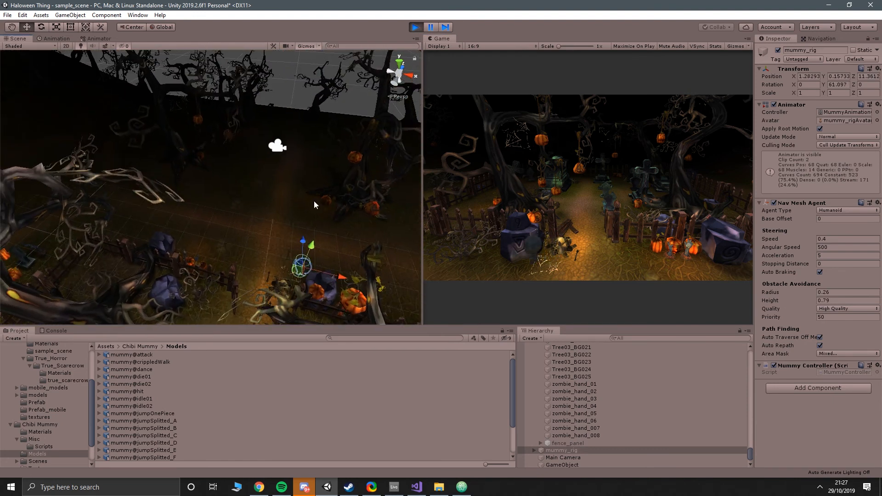
right_click_drag(283, 179, 348, 282)
middle_click_drag(296, 154, 272, 251)
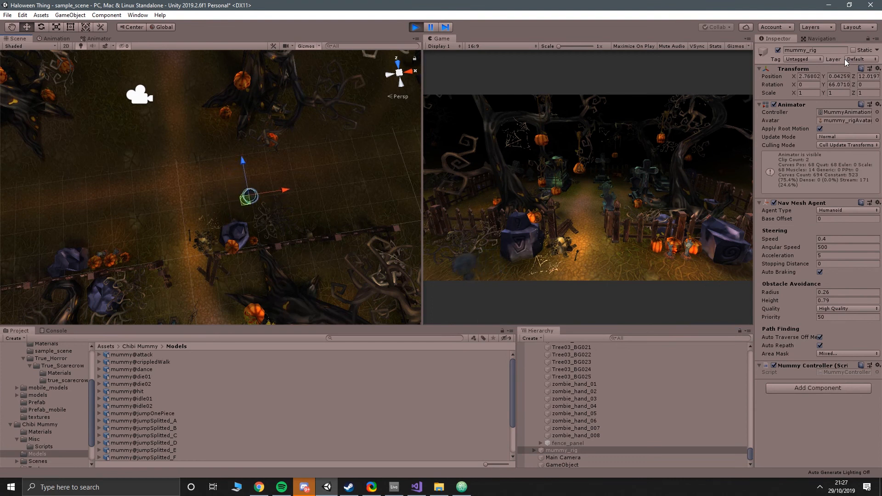
Display the navigation mesh, examine the walkable areas around the graves and fences as the mummy walks, and stop the game
left_click(831, 40)
scroll(355, 191, "up", 5)
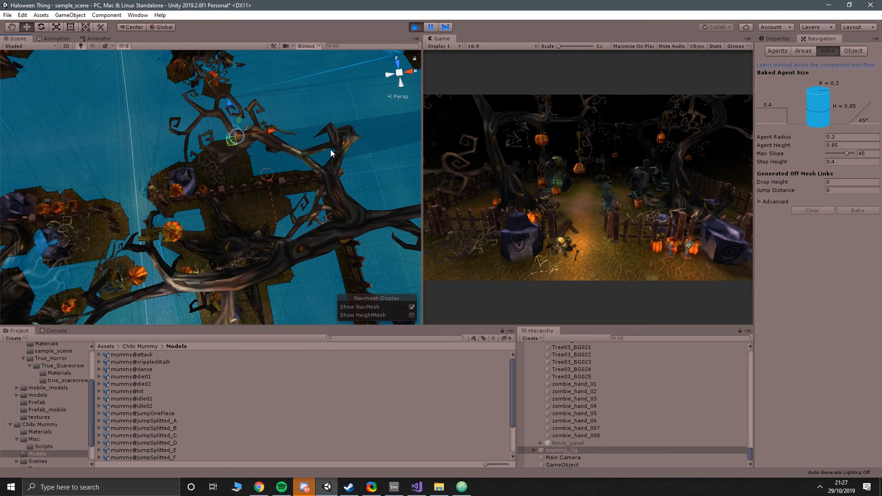
scroll(339, 213, "up", 8)
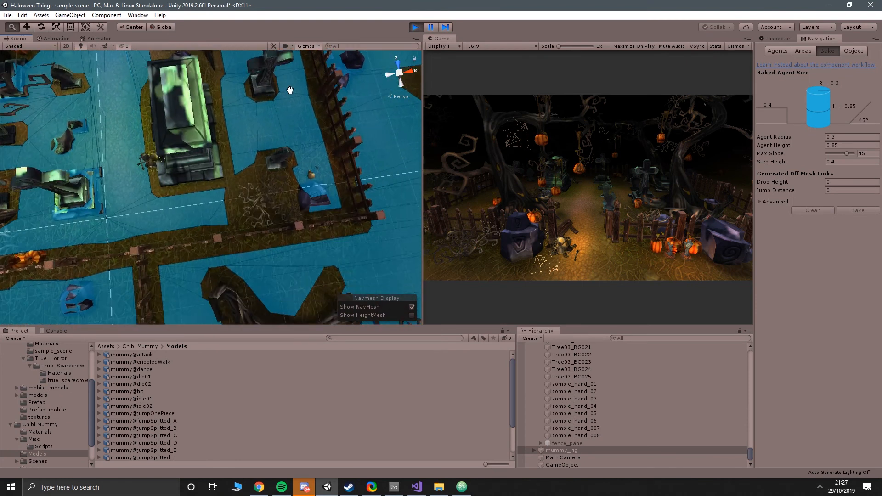
scroll(293, 220, "down", 5)
scroll(289, 154, "up", 5)
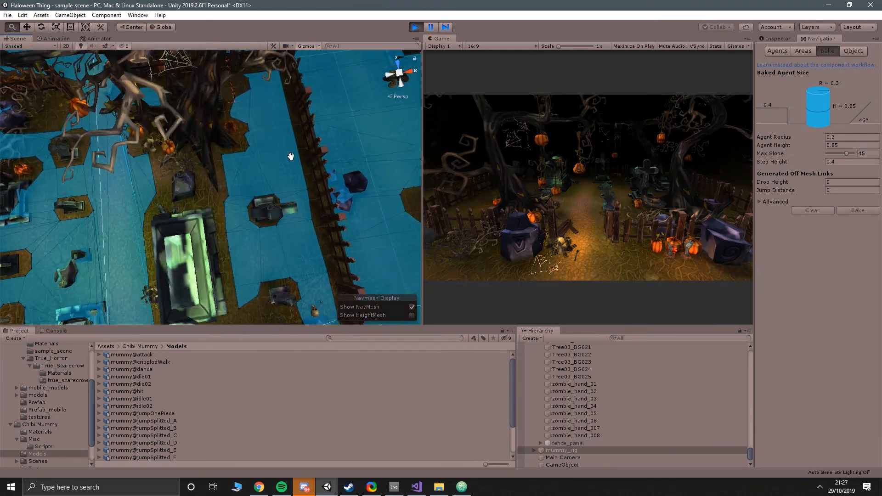
scroll(246, 158, "down", 4)
scroll(84, 120, "down", 5)
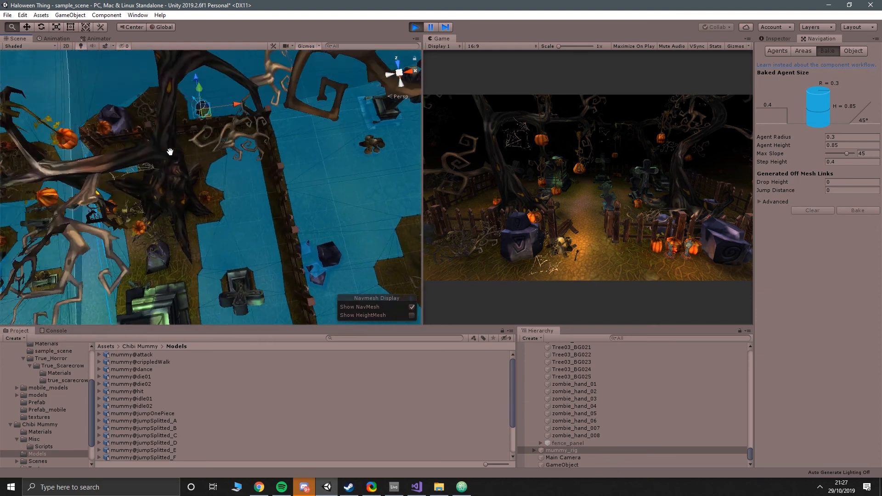
scroll(212, 160, "up", 3)
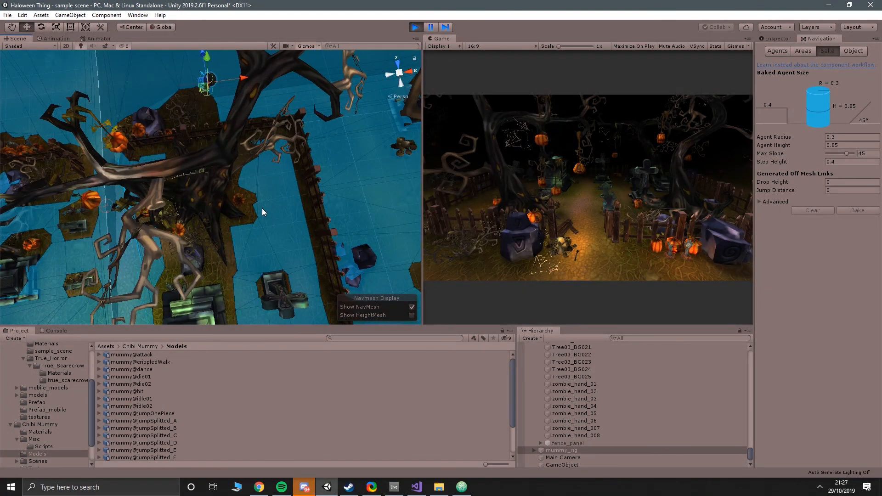
scroll(282, 191, "up", 5)
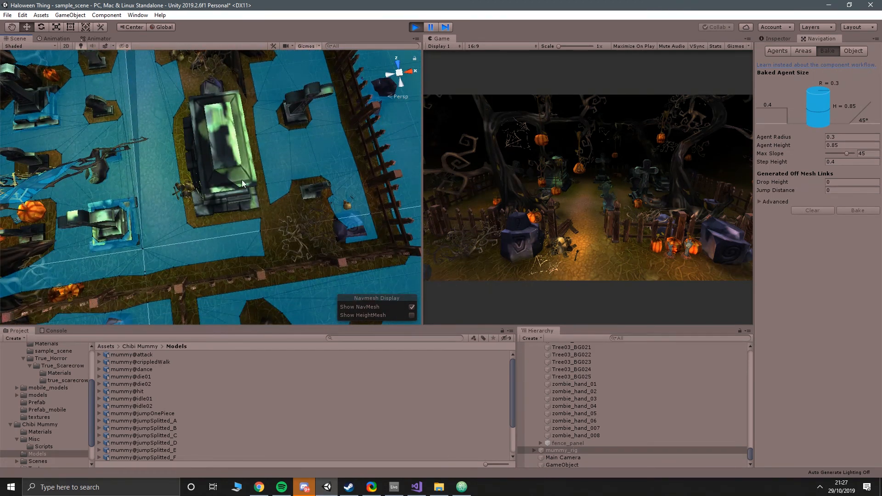
scroll(221, 130, "down", 4)
scroll(285, 235, "up", 4)
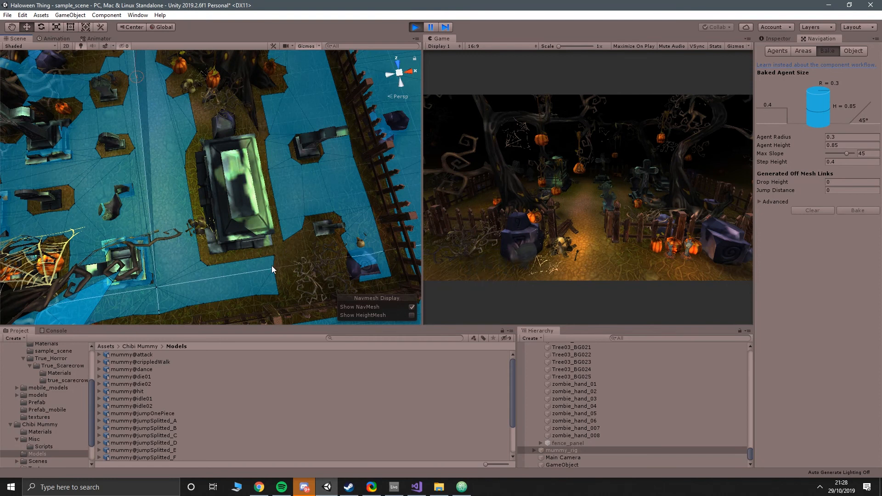
scroll(273, 260, "down", 5)
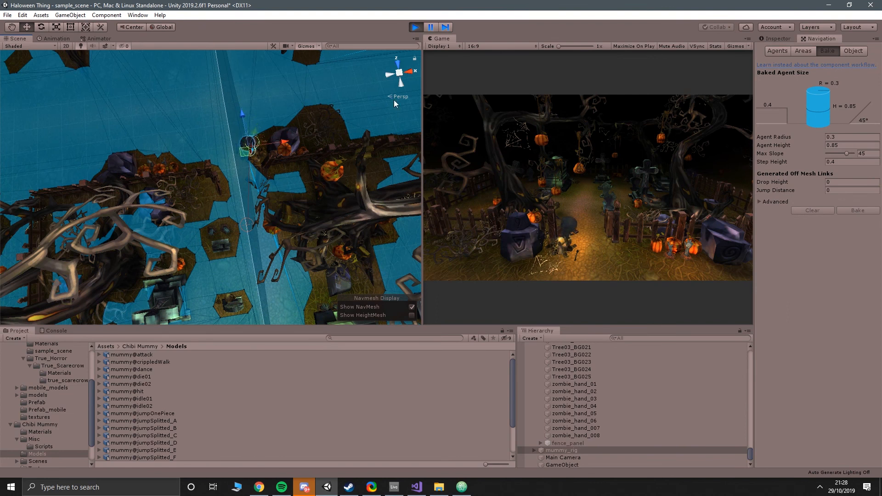
left_click(416, 27)
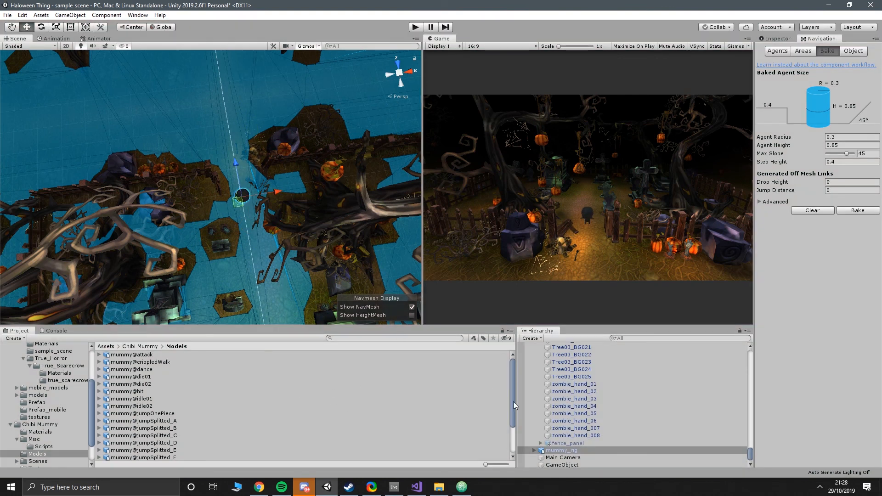
Switch to Visual Studio, add _agent.speed = Random.Range(0.3f, 0.6f); below the component assignments in Start, and save the script
key("alt+Tab")
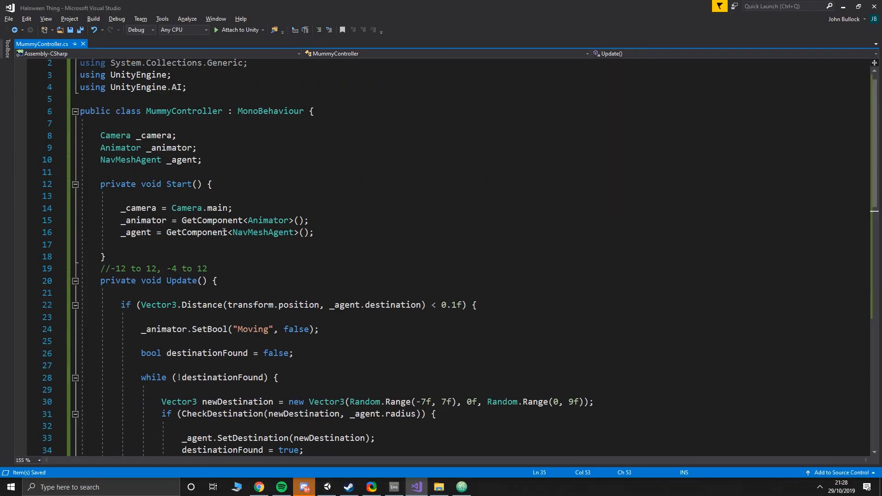
left_click(334, 232)
key("Return")
key("Return")
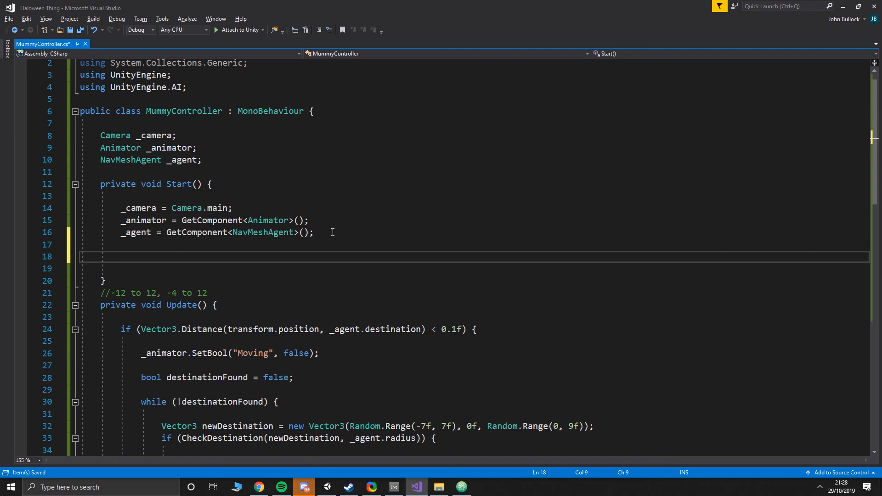
type("_agent.")
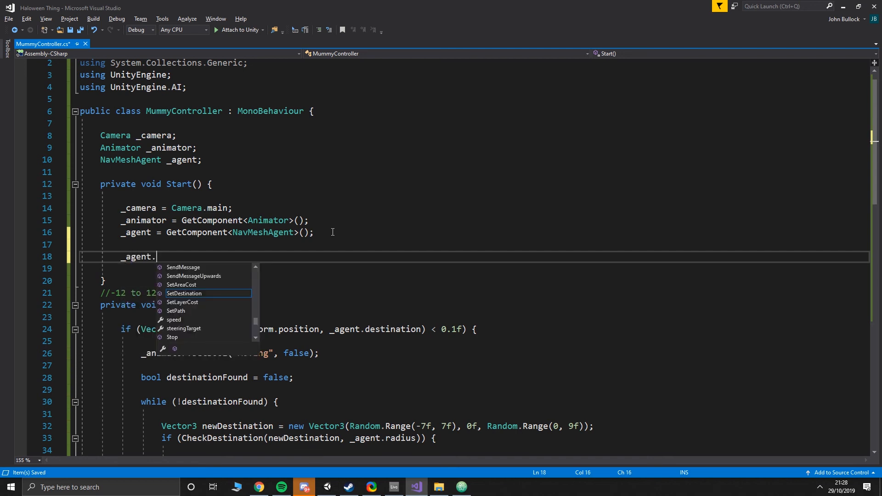
type("wal")
key("BackSpace")
key("BackSpace")
key("BackSpace")
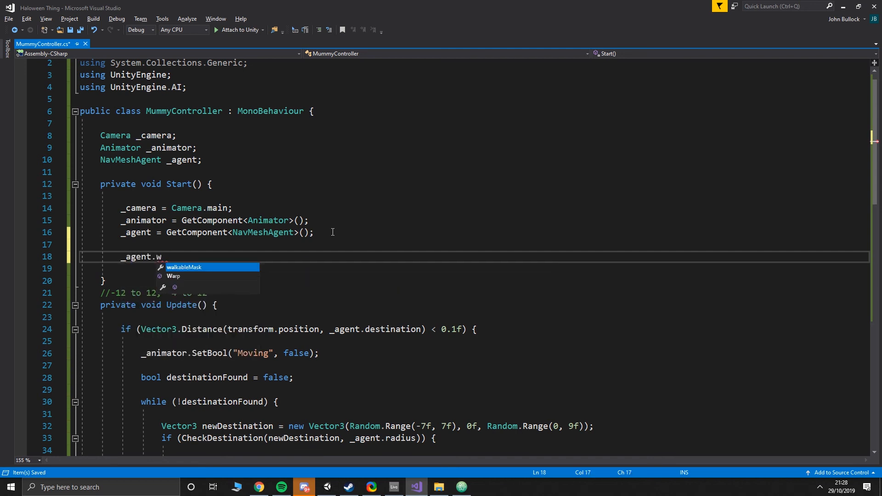
type("speed =")
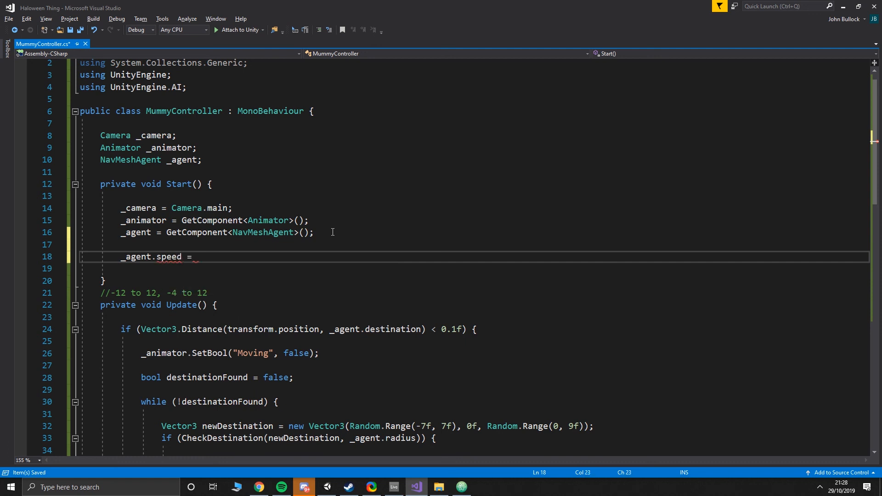
type(" Random.Range (0.3f")
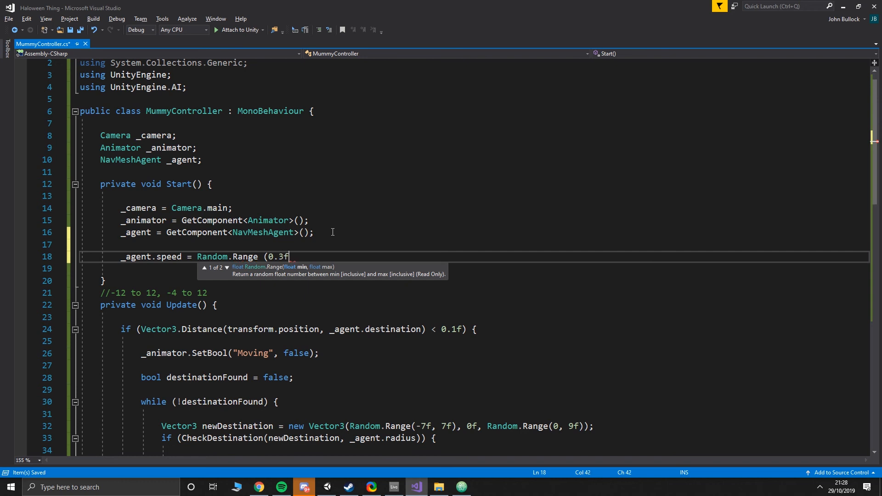
type(", 0.6f);")
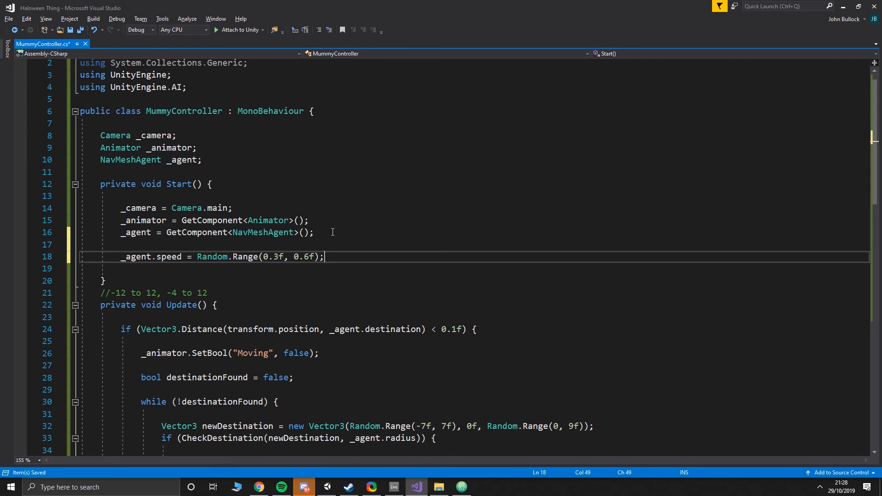
key("ctrl+s")
Declare the field public Material[] materials; below the NavMeshAgent field in MummyController and save the script
left_click(219, 156)
key("Return")
key("Return")
type("pu")
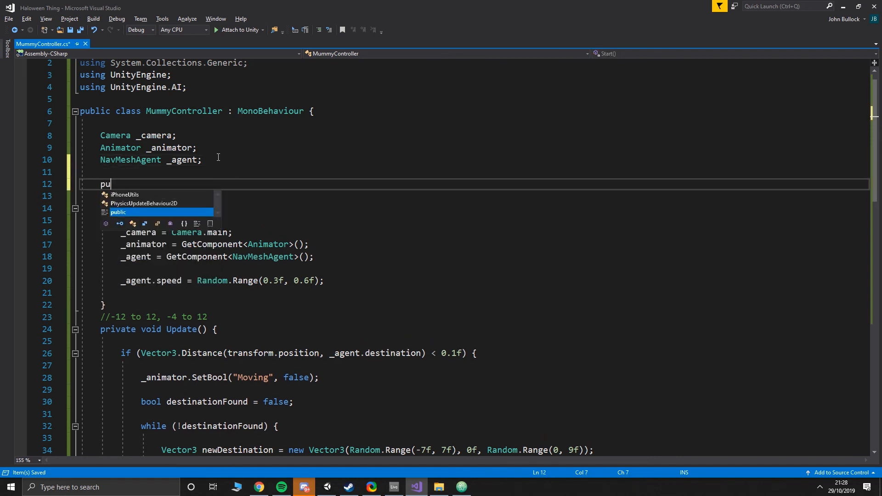
type("blic Mater")
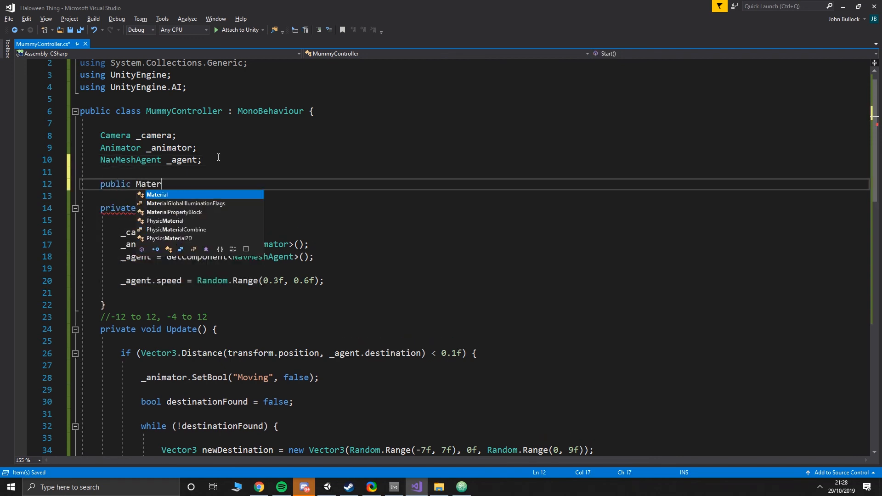
type("ials[]")
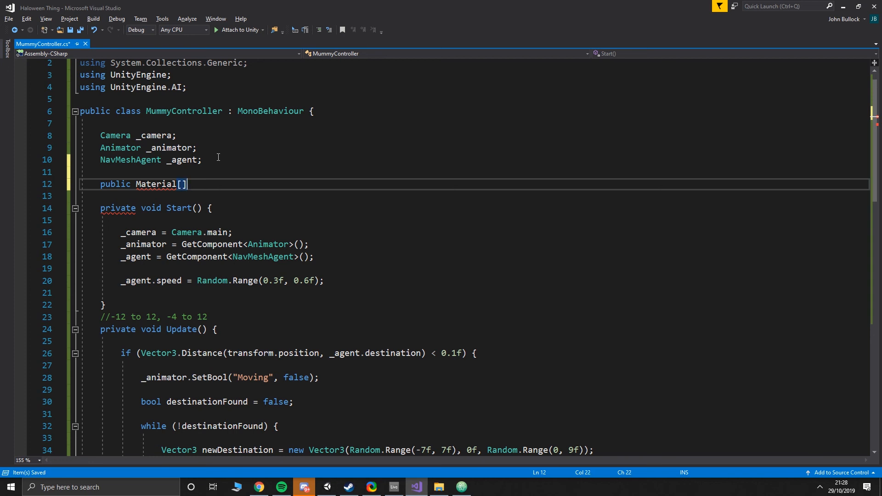
type(" materials;")
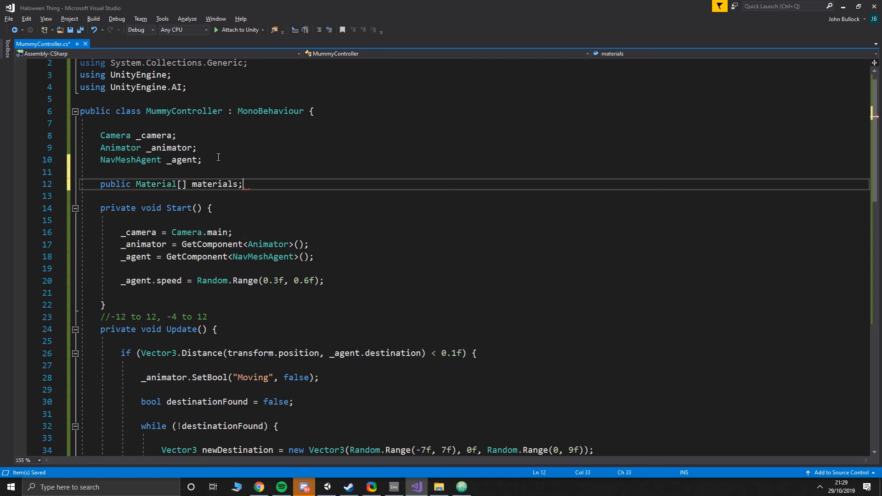
key("ctrl+s")
Switch to Unity, open the Chibi Mummy Materials folder, and set the Materials array size on mummy_rig's Mummy Controller to 3
key("alt+Tab")
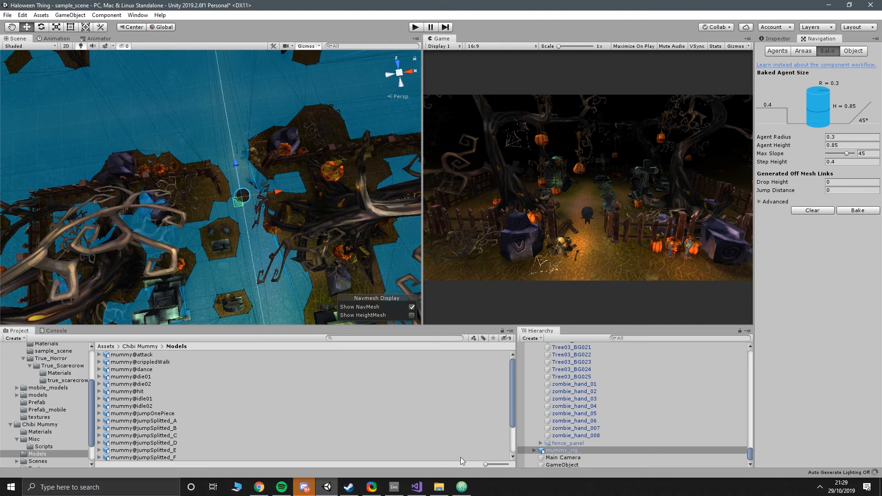
left_click(40, 433)
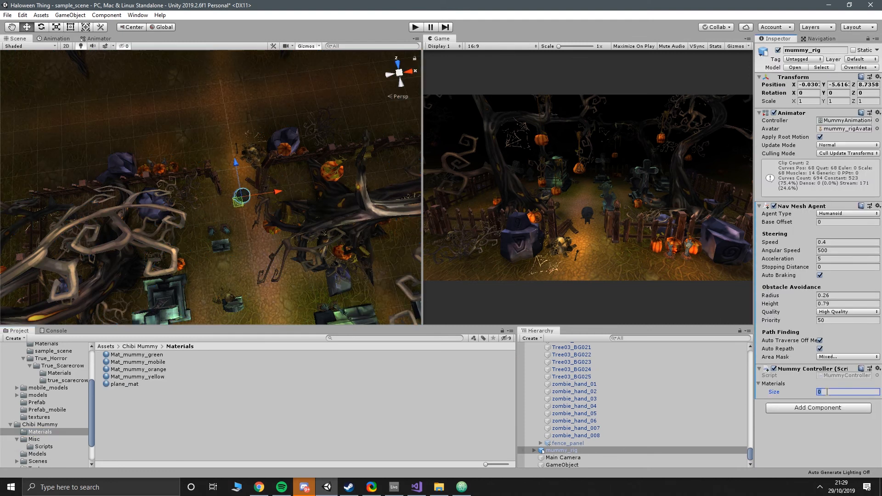
type("3")
key("Return")
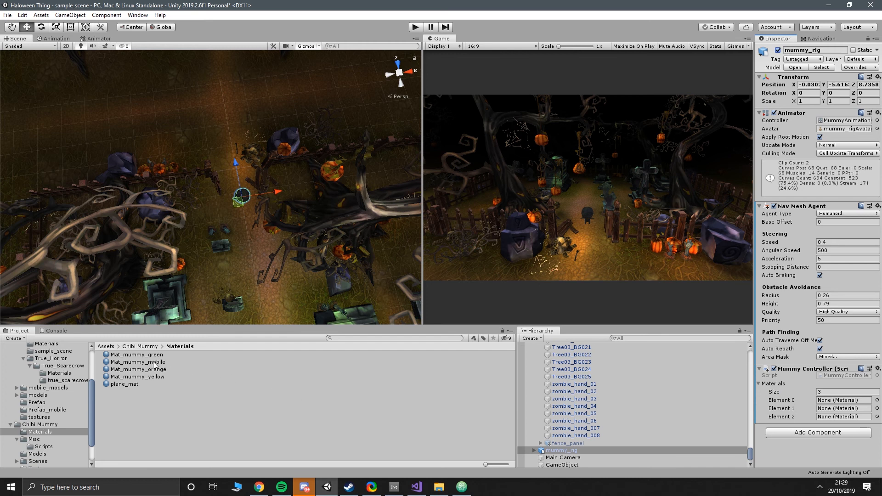
Assign Mat_mummy_green, Mat_mummy_orange and Mat_mummy_yellow to Materials elements 0, 1 and 2 of the Mummy Controller
left_click_drag(138, 355, 845, 408)
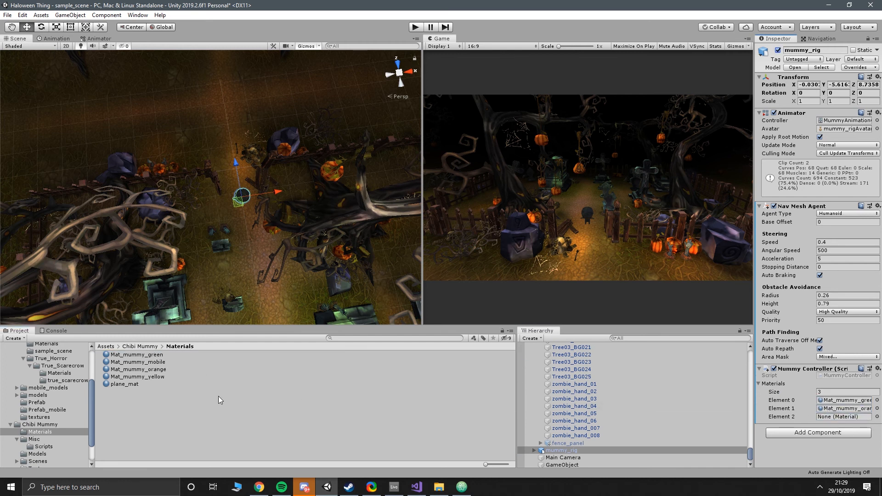
left_click_drag(158, 380, 820, 428)
left_click_drag(821, 428, 841, 417)
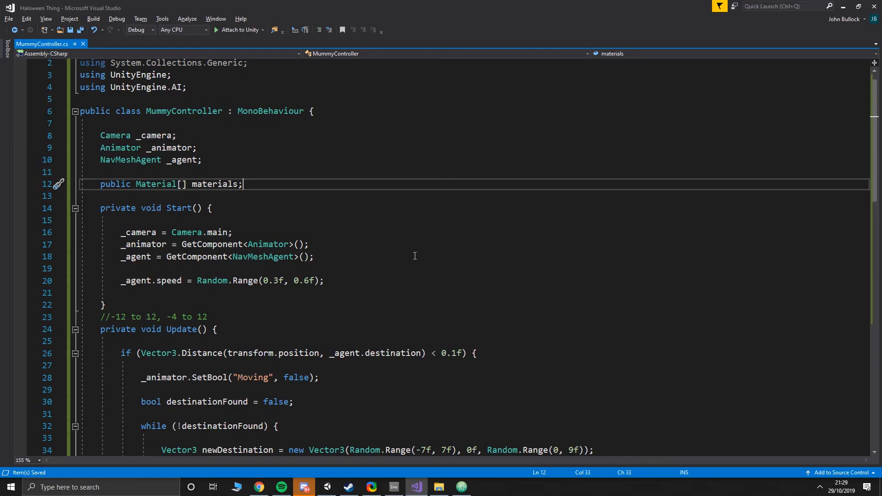
Switch to Visual Studio and insert two blank lines above the _agent.speed line in Start
left_click(337, 281)
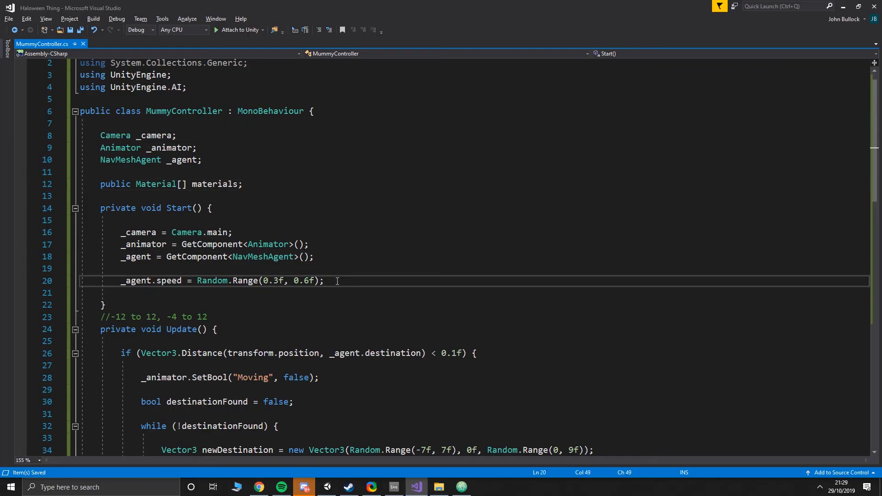
key("Up")
key("Return")
key("Return")
key("Up")
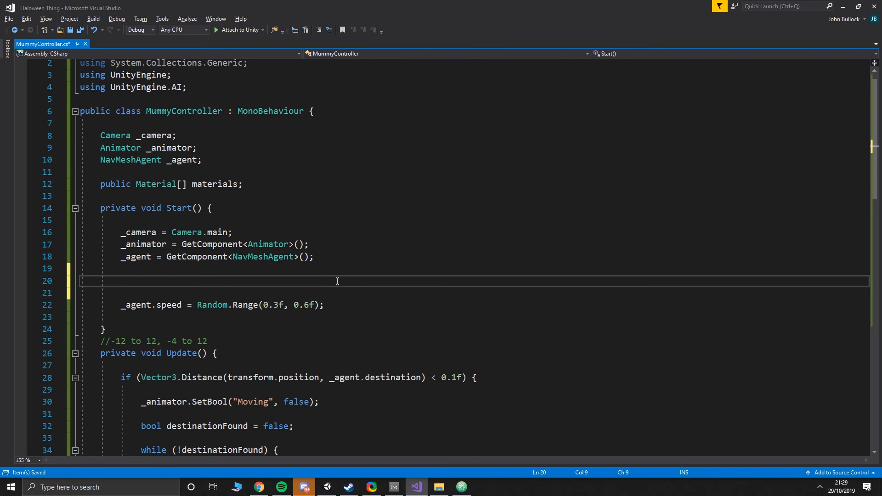
Declare the field MeshRenderer _meshRenderer; directly below the NavMeshAgent field
left_click(224, 160)
key("Return")
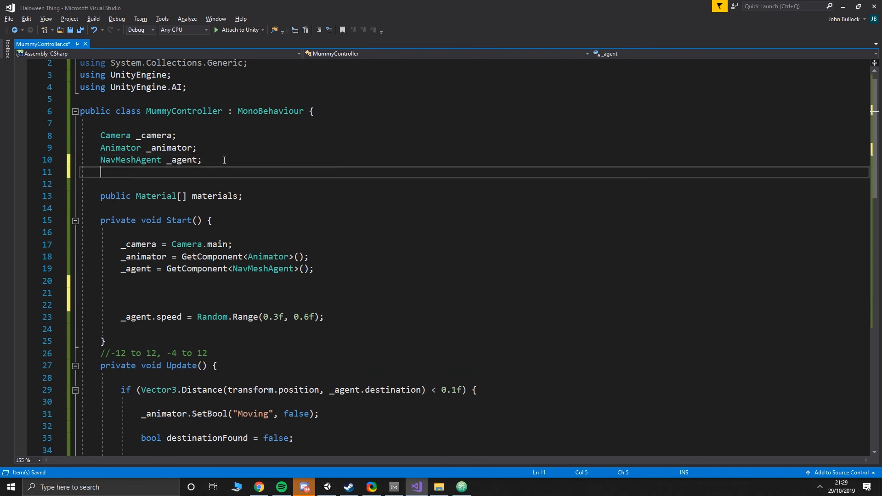
type("MeshjR")
key("BackSpace")
key("BackSpace")
type("R")
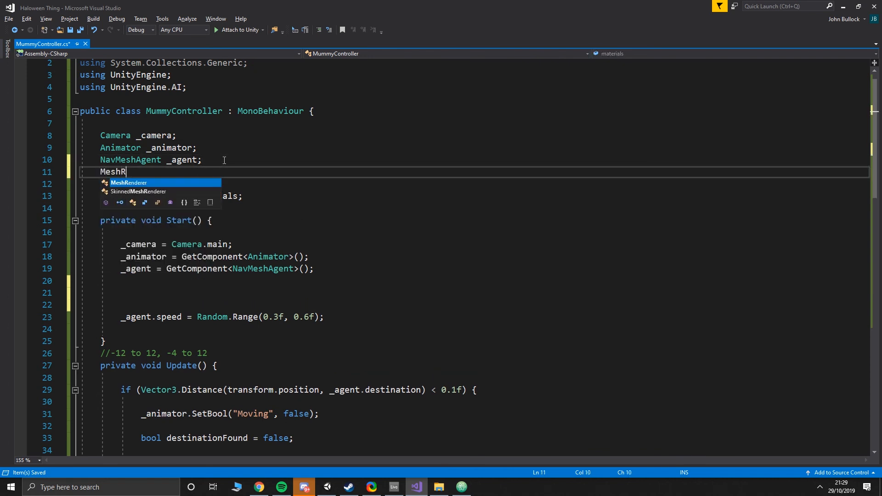
type("enderer mesh")
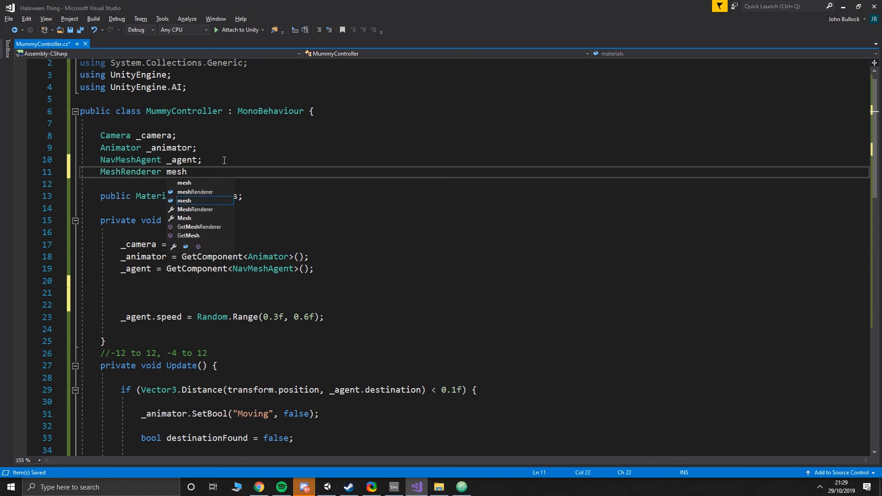
key("ctrl+BackSpace")
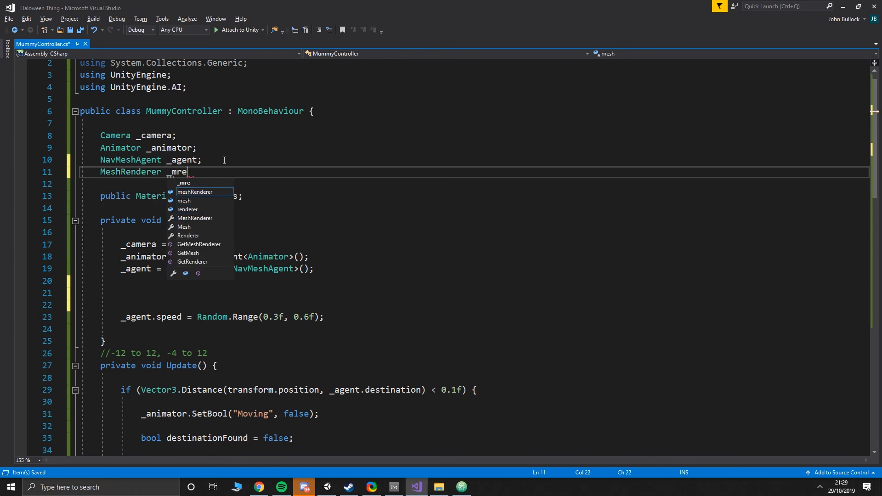
type("er;")
Add the line _meshRenderer = GetComponent<MeshRenderer>(); directly below the _agent assignment in Start
left_click_drag(297, 269, 121, 269)
left_click(136, 282)
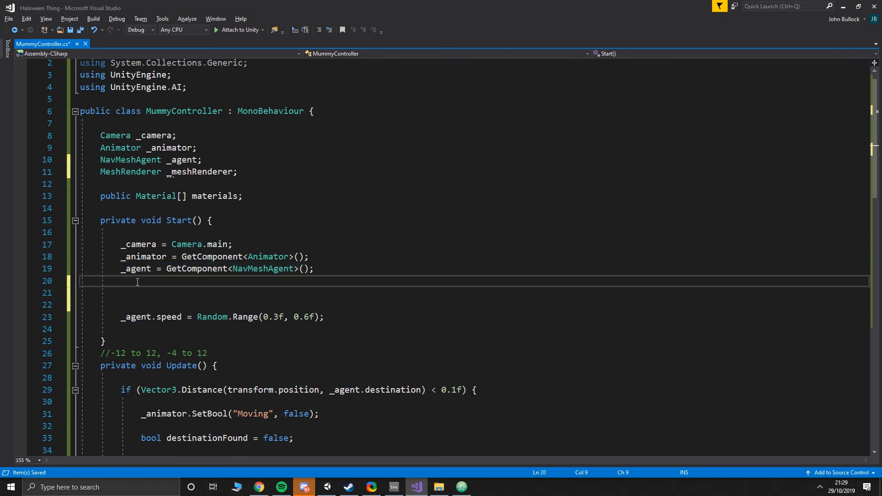
type("_meshRender")
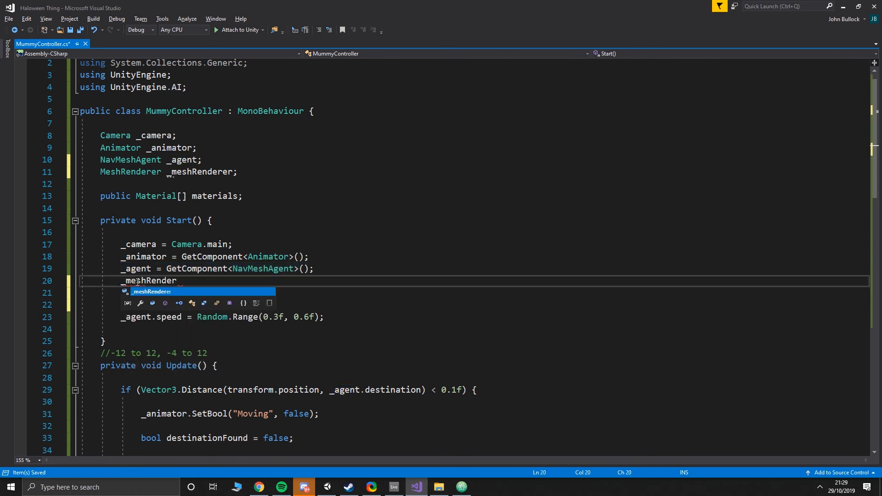
type("er = GetComponen")
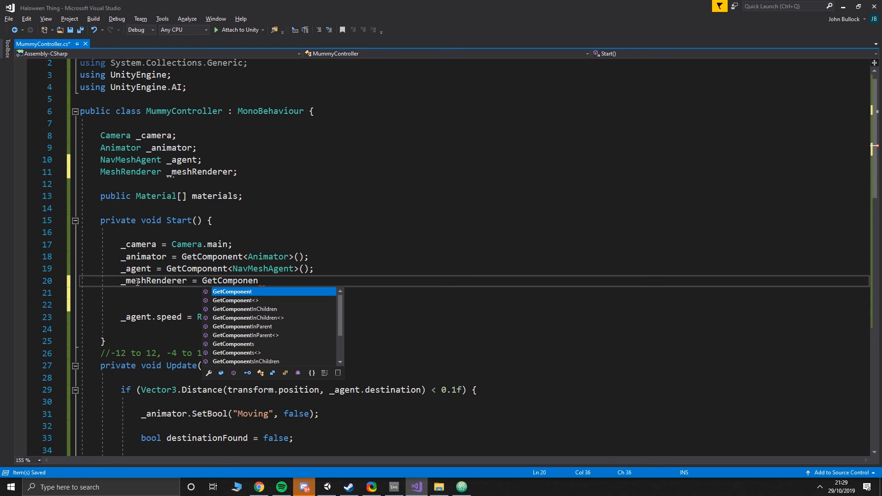
type("t<MeshRe")
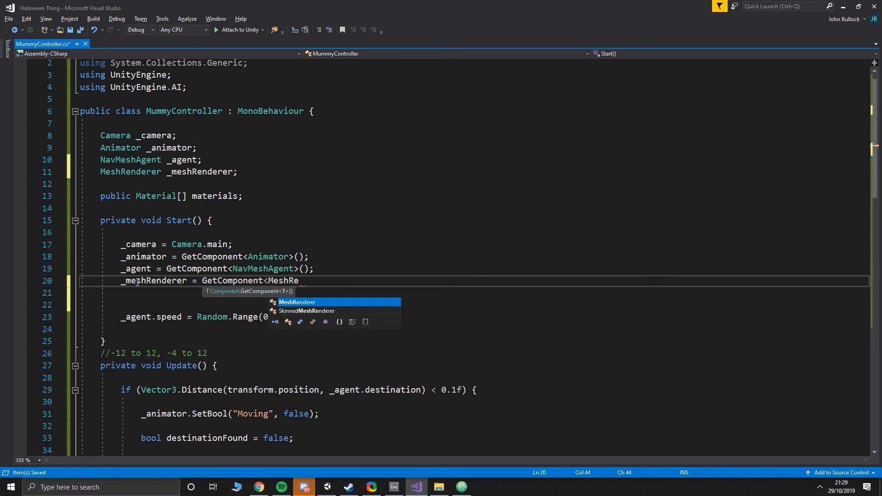
type("nderer>();")
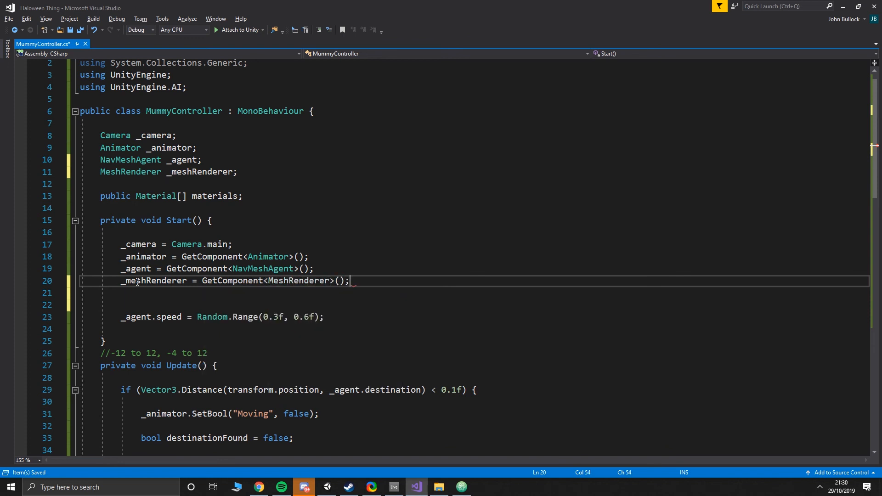
Insert two more blank lines above the _agent.speed line in Start and begin a statement there with _meshRenderer.material
key("Down")
key("Down")
key("Return")
key("Return")
key("Up")
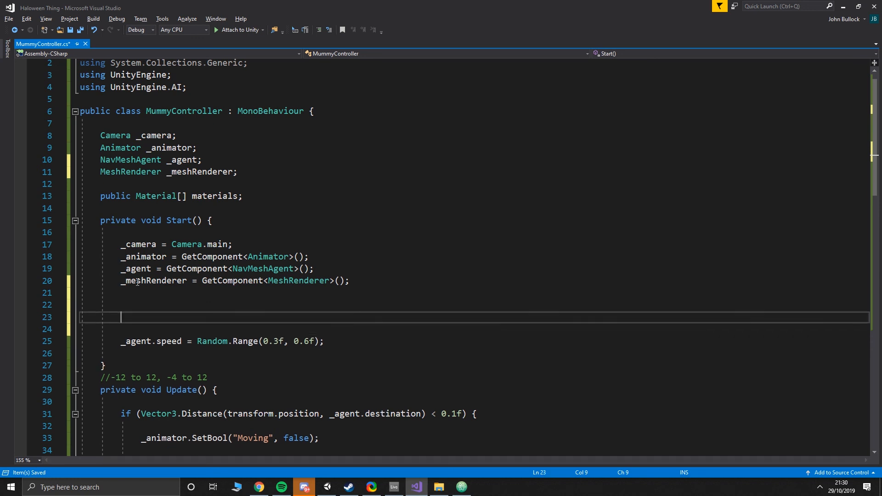
type("R")
key("BackSpace")
type(")__meshRenderer.mater")
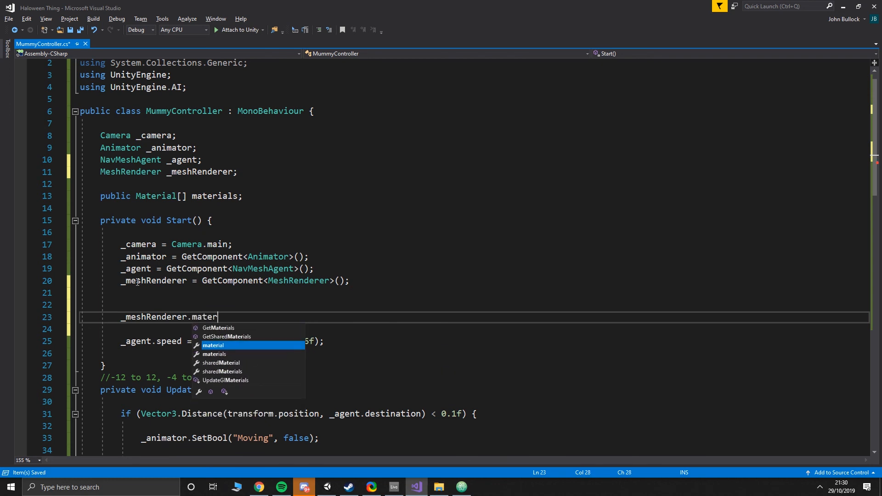
key("Tab")
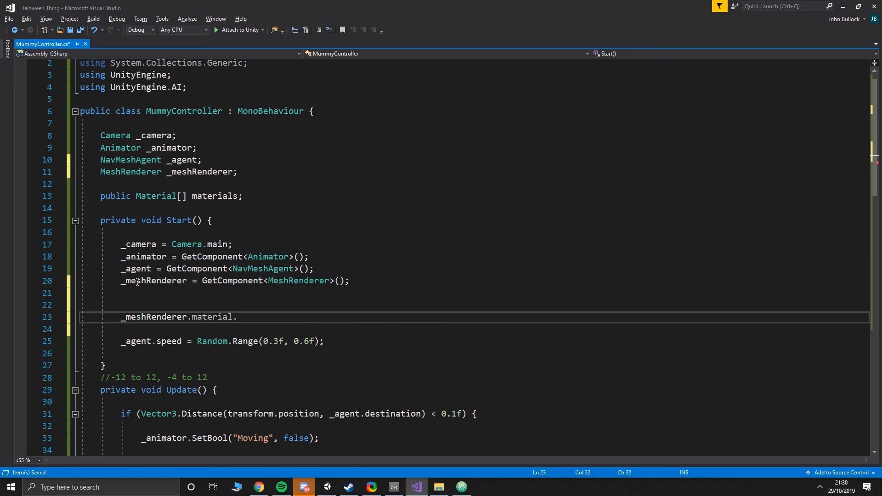
type(".mainTextur")
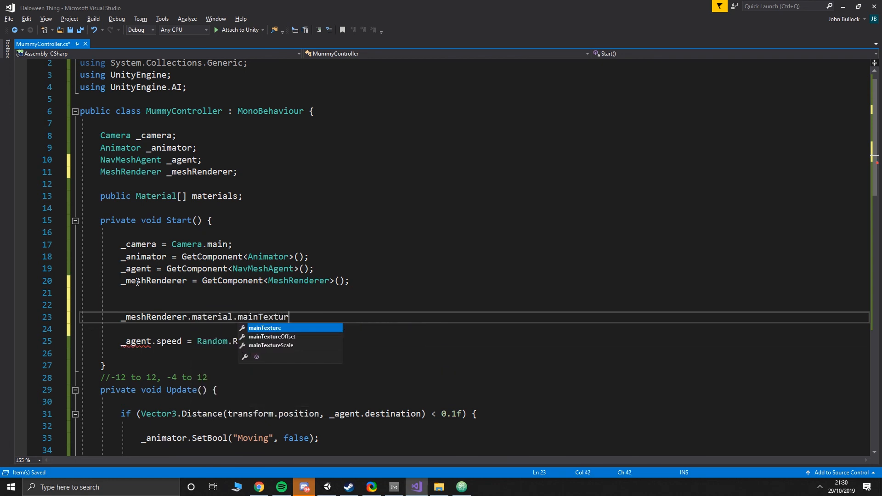
type("e =")
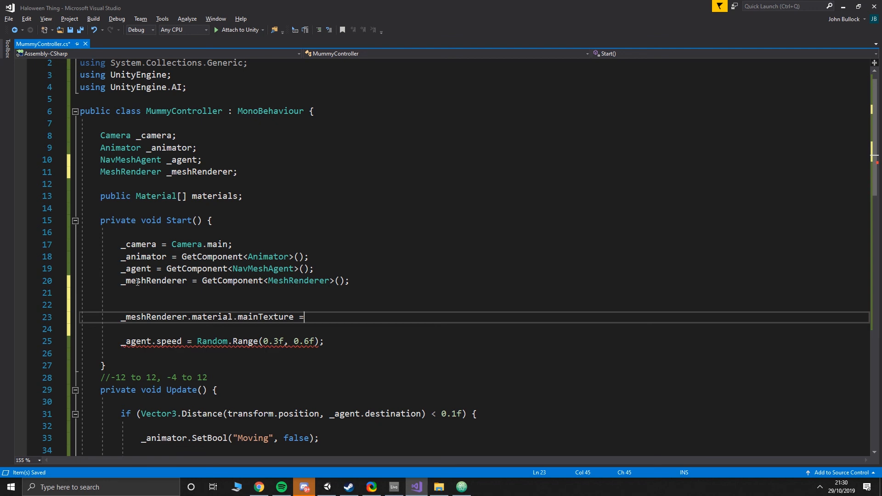
key("BackSpace")
key("BackSpace")
key("BackSpace")
key("BackSpace")
key("BackSpace")
key("BackSpace")
key("BackSpace")
key("BackSpace")
key("BackSpace")
key("BackSpace")
key("BackSpace")
key("BackSpace")
key("BackSpace")
key("BackSpace")
key("BackSpace")
key("BackSpace")
key("BackSpace")
key("BackSpace")
key("BackSpace")
key("BackSpace")
Complete the statement as _meshRenderer.material = materials[Random.Range(0, materials.Length)]; to pick a random material
type("material = materials[Random.Range((")
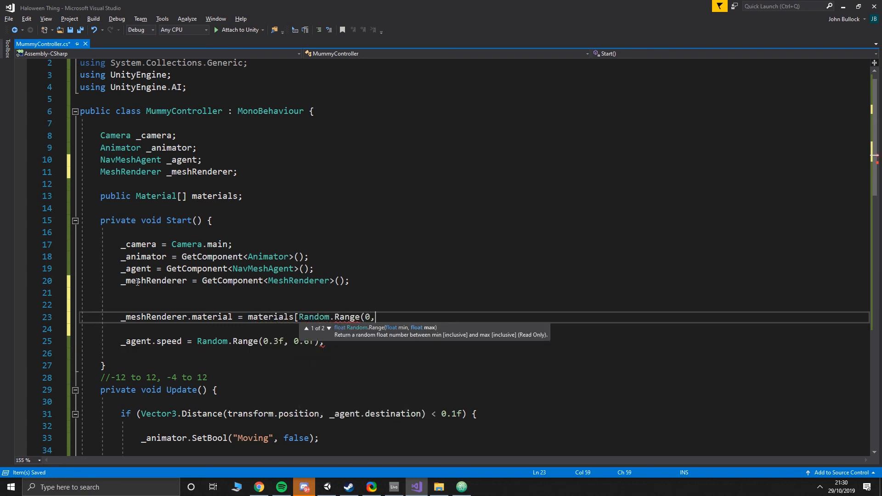
type("0, materials.Len")
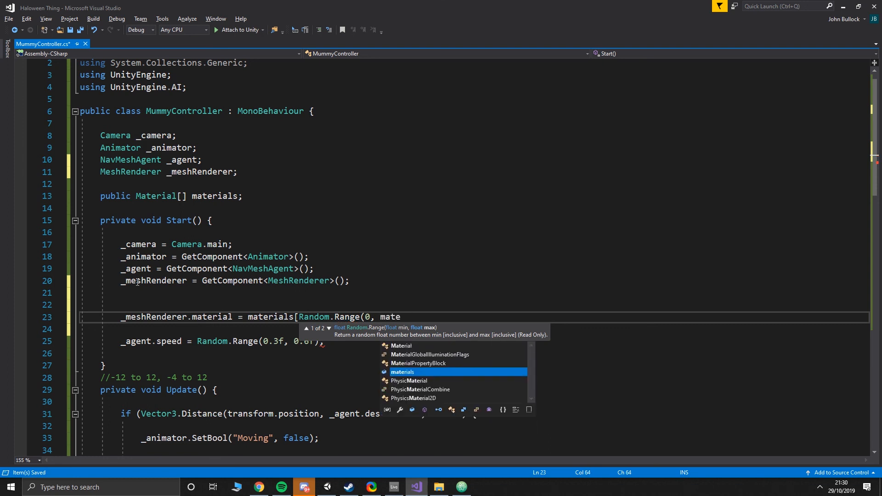
type("gth")
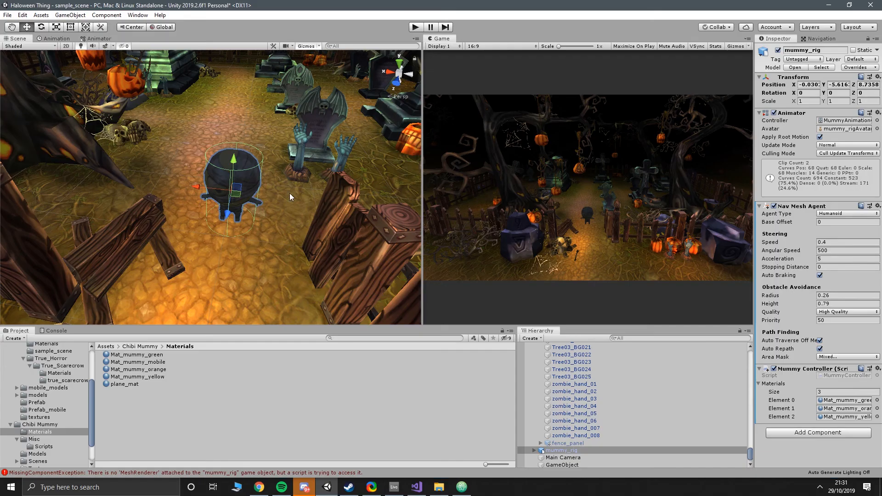
Add Random.InitState(Random.Range(0,1024)); directly above the _meshRenderer.material line in the Visual Studio script and save it
key("alt+Tab")
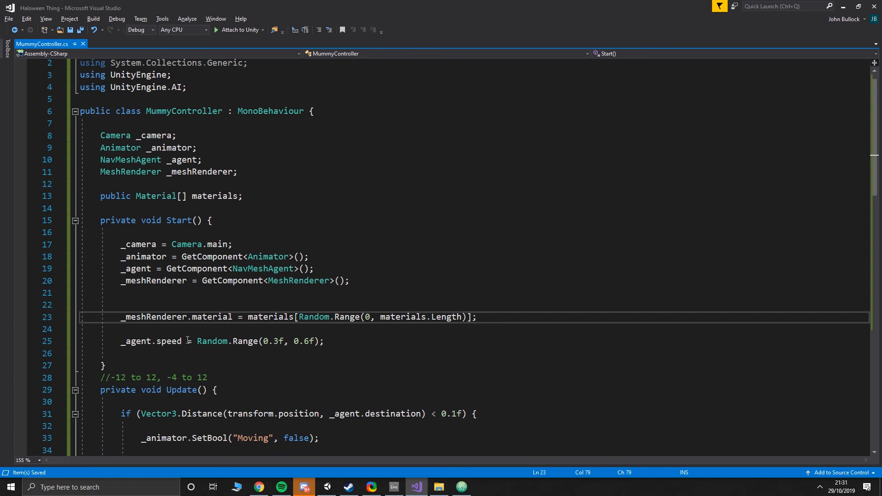
left_click(261, 307)
type("Ran")
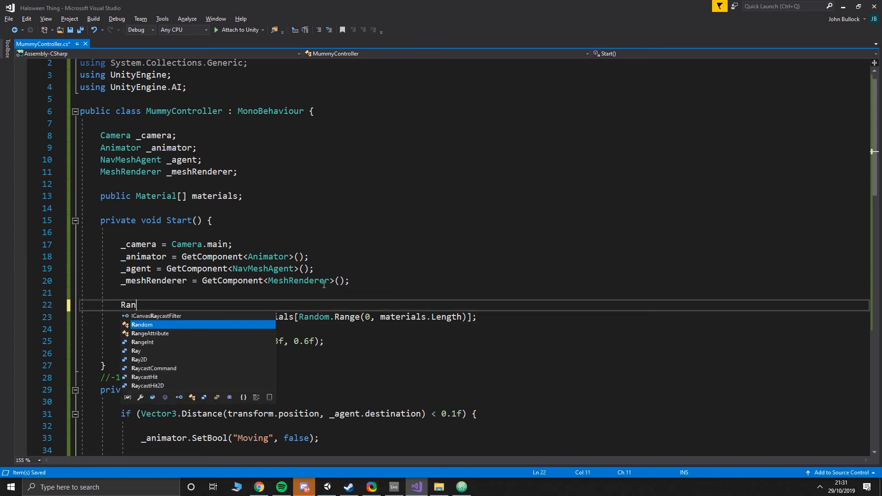
type("dom.InitState*(")
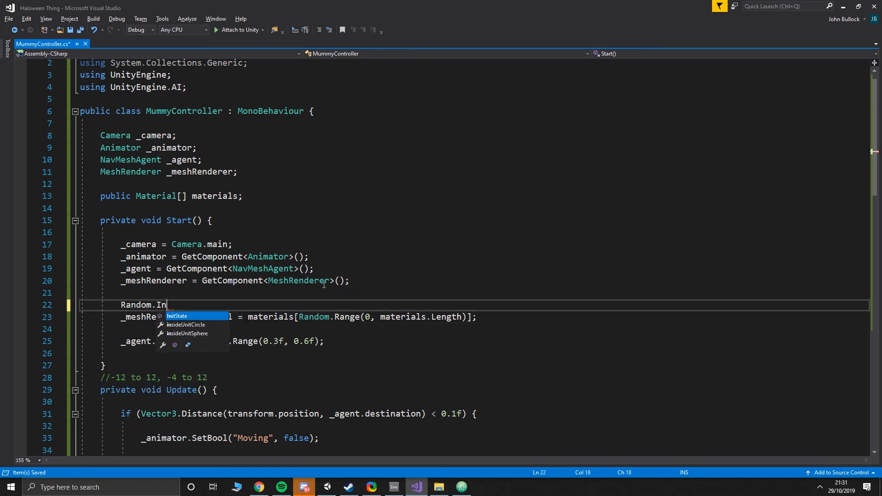
key("BackSpace")
type("(")
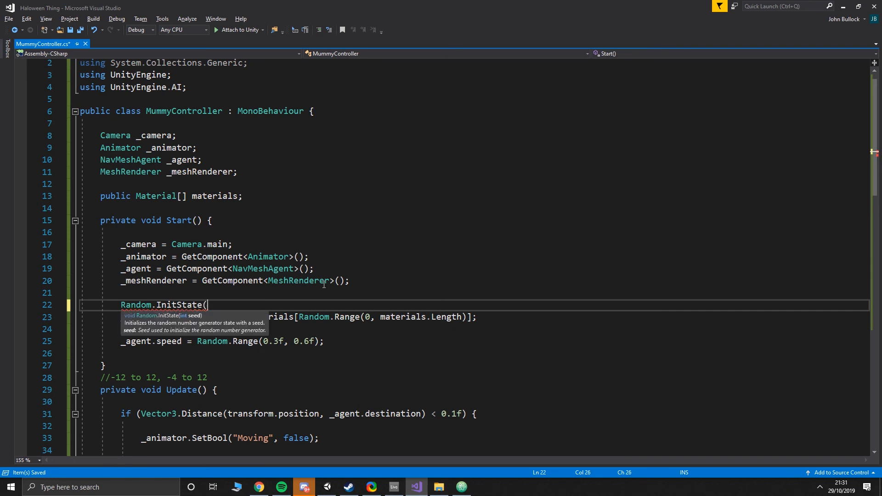
type("random")
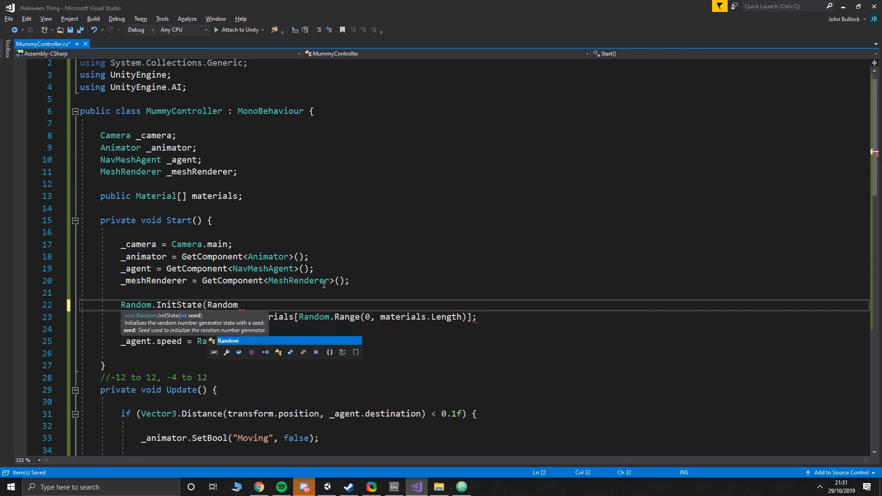
type("());")
left_click(248, 305)
key("BackSpace")
key("BackSpace")
double_click(210, 306)
type("Ra")
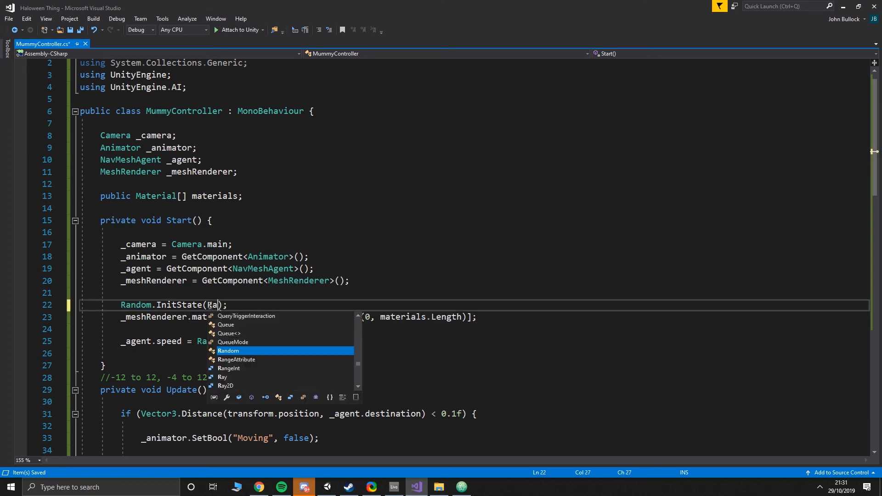
type("ndom.Range(")
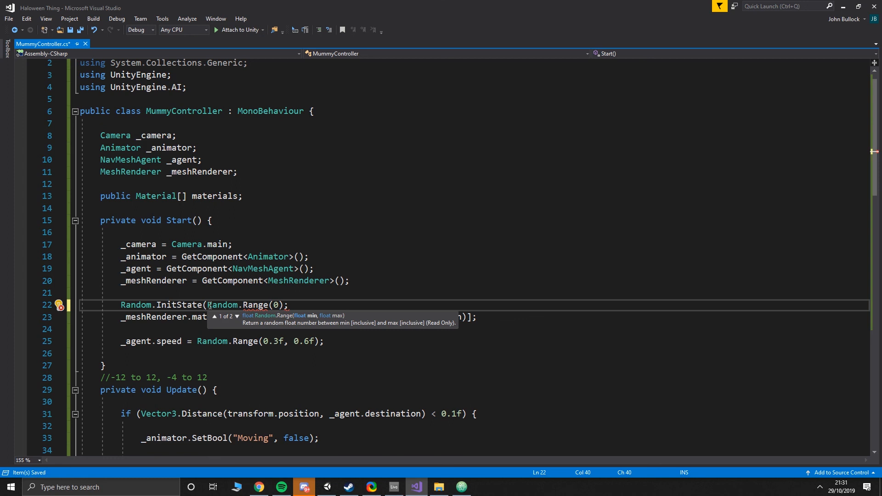
type("0,1024)")
key("ctrl+s")
key("alt+Tab")
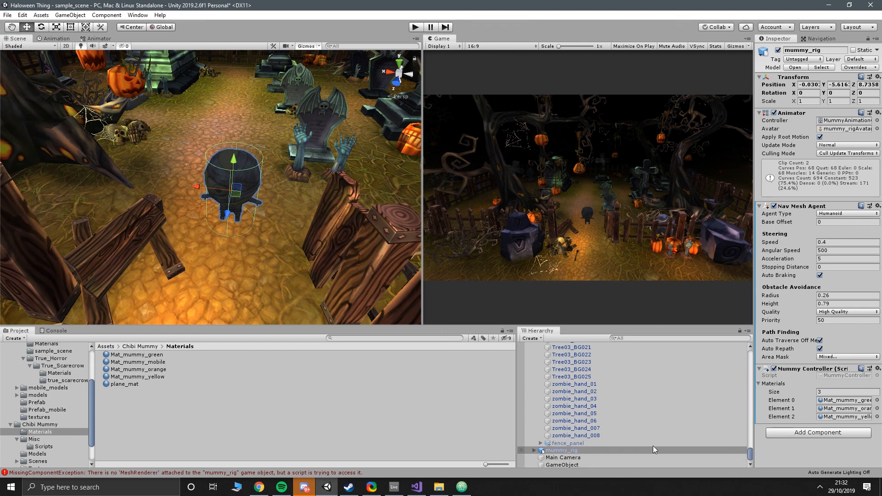
In Visual Studio, delete the _meshRenderer GetComponent line from Start and make the _meshRenderer field public
key("alt+Tab")
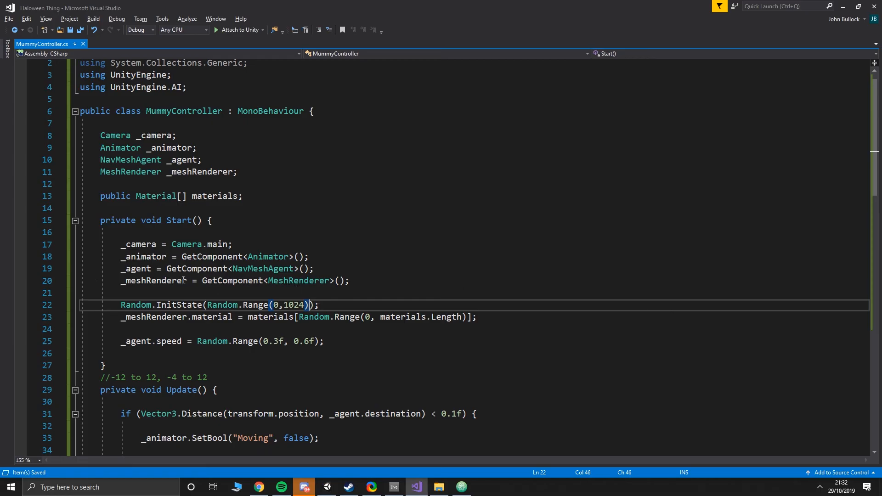
left_click_drag(349, 281, 80, 281)
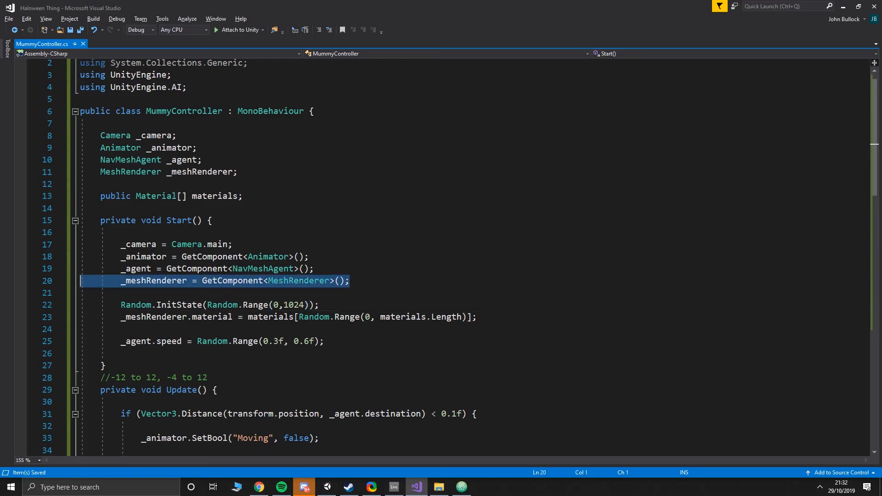
key("BackSpace")
key("BackSpace")
left_click(102, 172)
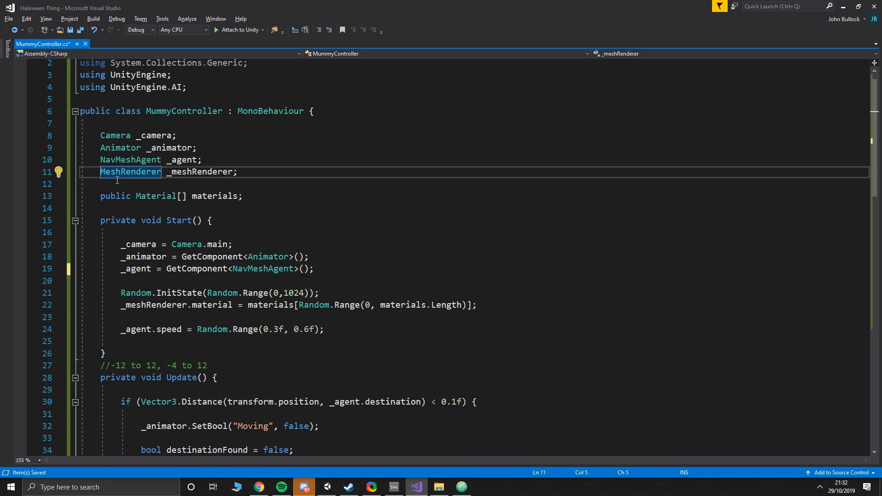
type("public")
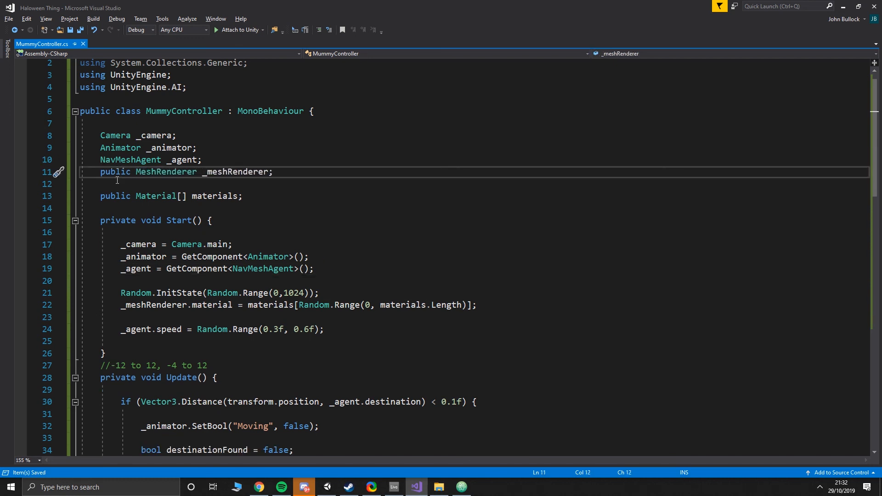
Switch to Unity and try to assign mummy_rig's child mummy_LP to the Mesh Renderer field of the Mummy Controller
key("alt+Tab")
left_click(546, 451)
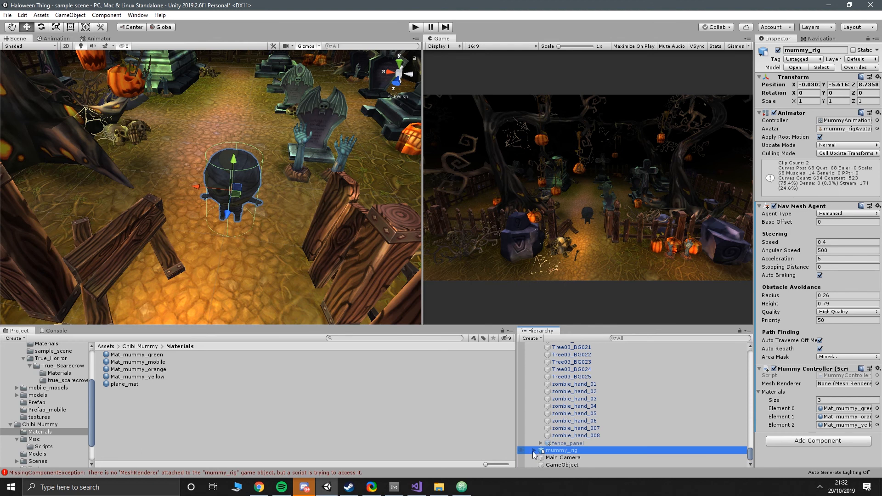
left_click(533, 452)
left_click(566, 444)
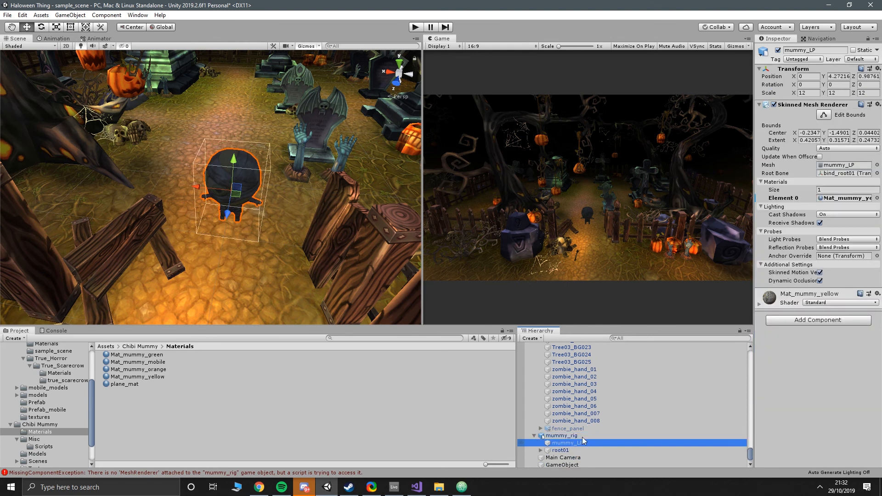
left_click(559, 436)
left_click_drag(564, 445, 795, 430)
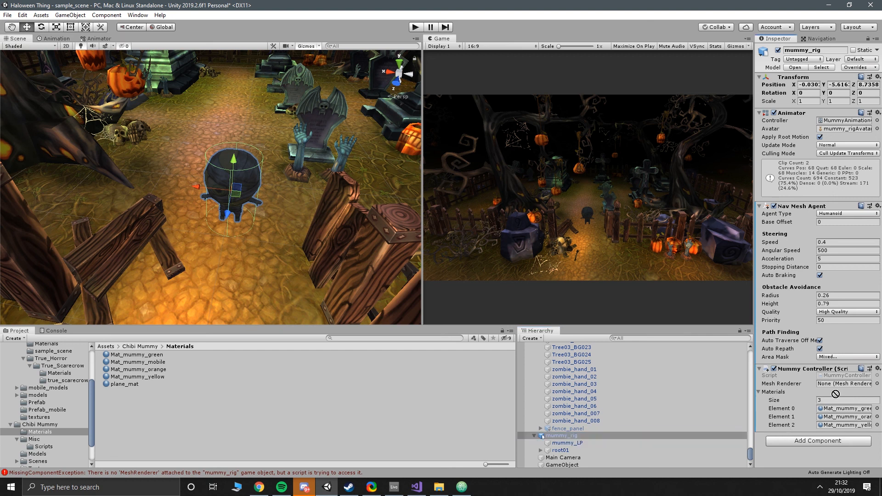
left_click_drag(839, 386, 585, 447)
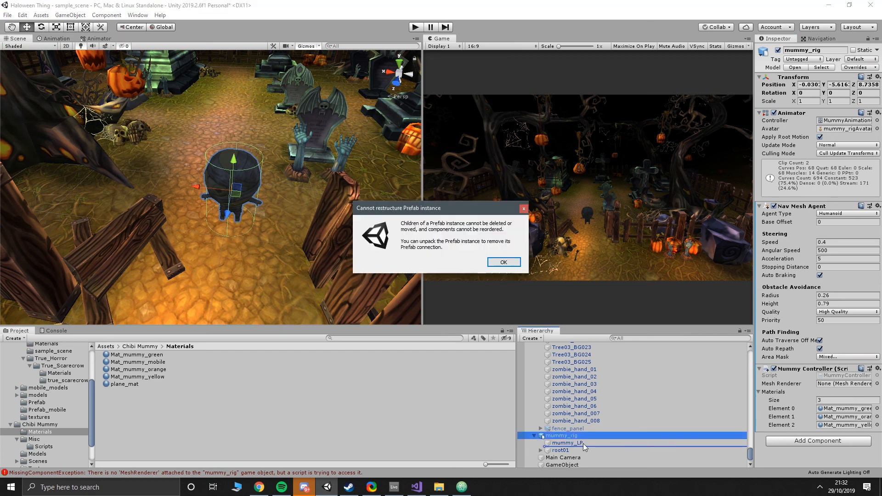
left_click(505, 261)
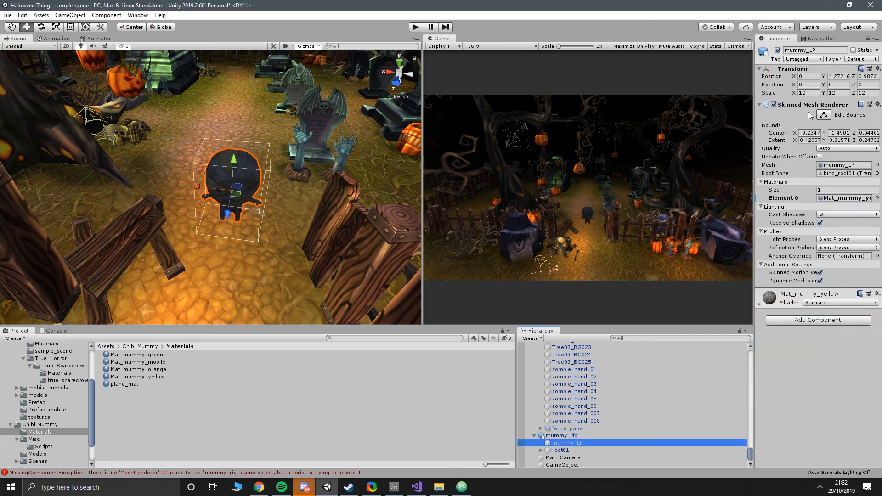
Change the _meshRenderer field's type to SkinnedMeshRenderer in the Visual Studio script, save it, and return to Unity
key("alt+Tab")
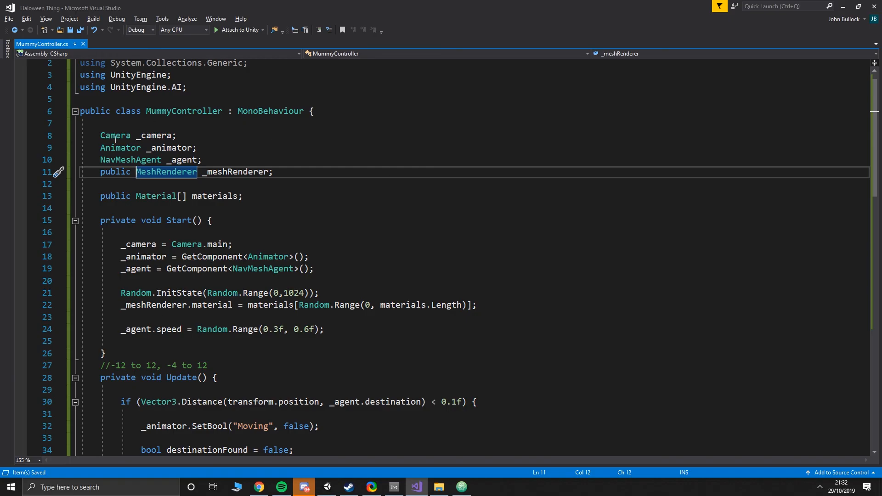
type("SkinnerMe")
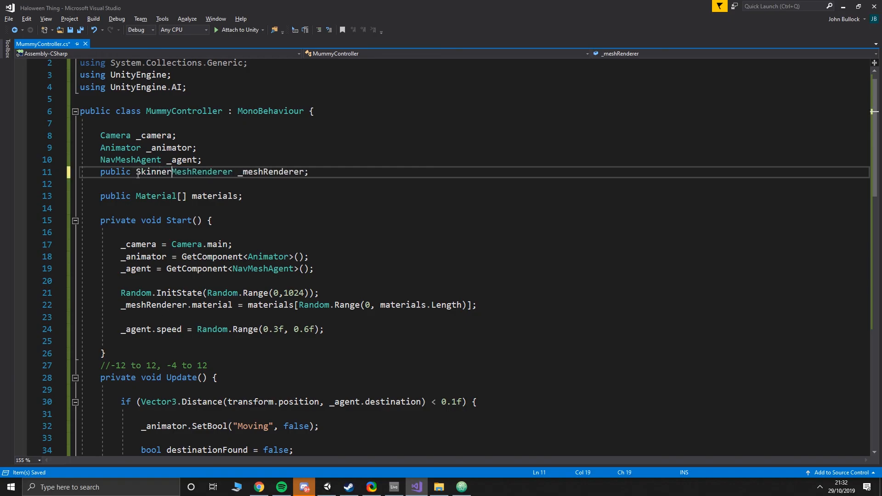
key("BackSpace")
key("BackSpace")
key("BackSpace")
key("BackSpace")
key("BackSpace")
key("BackSpace")
key("BackSpace")
key("BackSpace")
key("BackSpace")
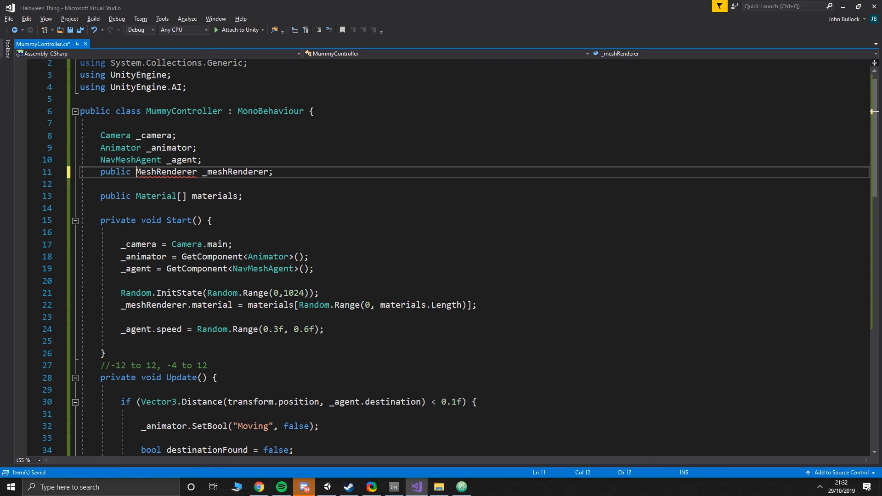
double_click(137, 175)
type("SkinnedMeshRenderer")
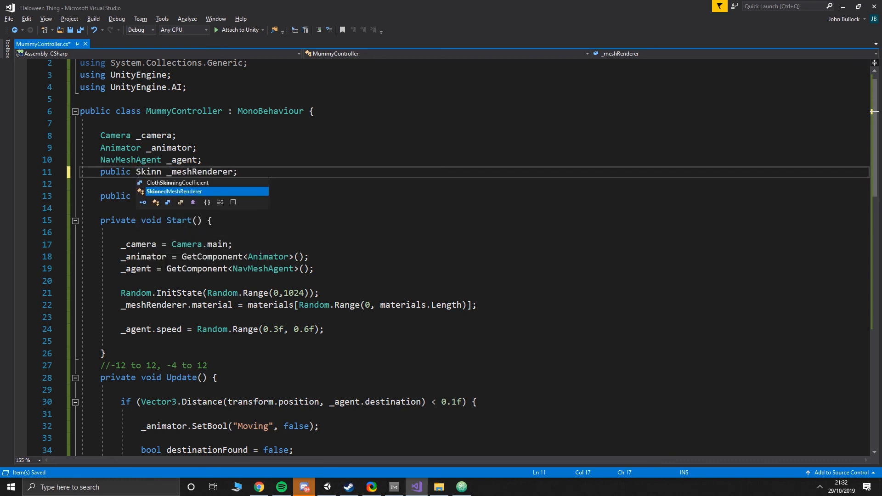
key("ctrl+s")
key("alt+Tab")
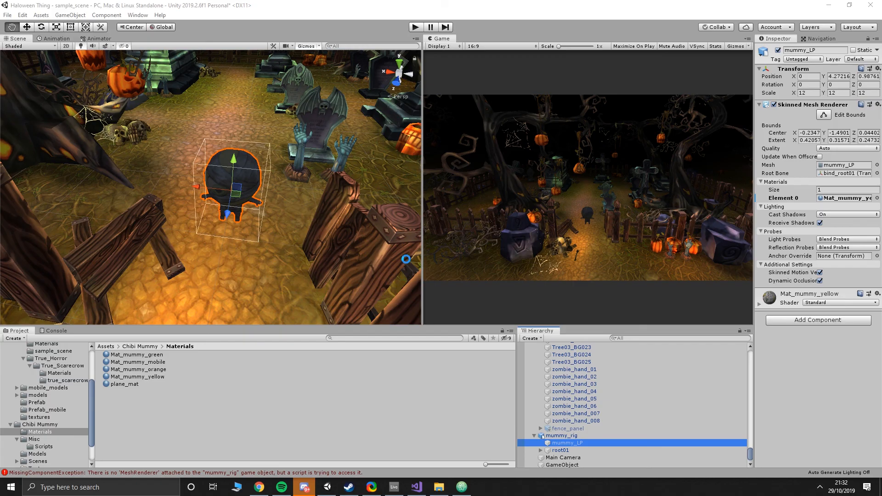
Duplicate mummy_rig three times and move two of the copies apart, one farther up the path and one off to its side
left_click(564, 436)
key("ctrl+d")
key("ctrl+d")
key("ctrl+d")
left_click_drag(228, 212, 242, 137)
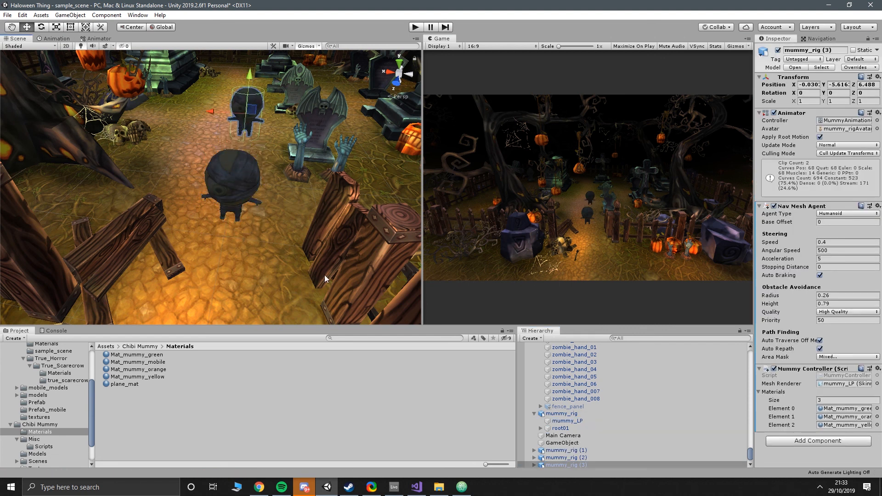
left_click(569, 458)
left_click_drag(199, 187, 123, 179)
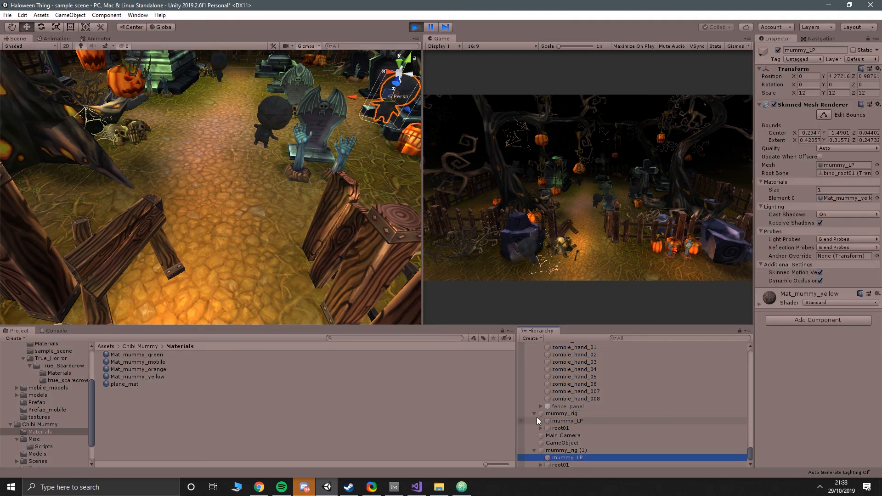
In the running scene, check the material on mummy_rig's mummy_LP and examine the mummies wandering among the graves
left_click(556, 419)
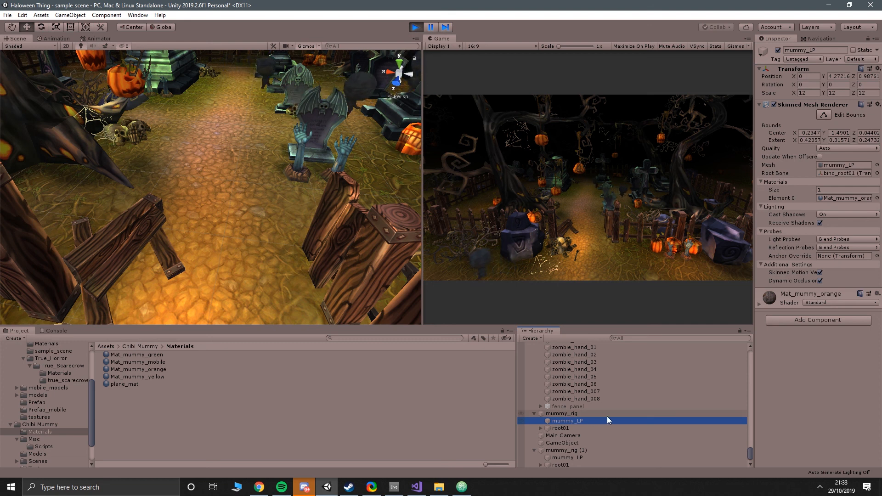
scroll(288, 133, "down", 3)
left_click_drag(361, 138, 262, 199, "alt")
middle_click_drag(262, 199, 318, 207)
scroll(325, 228, "up", 3)
right_click_drag(319, 207, 344, 179)
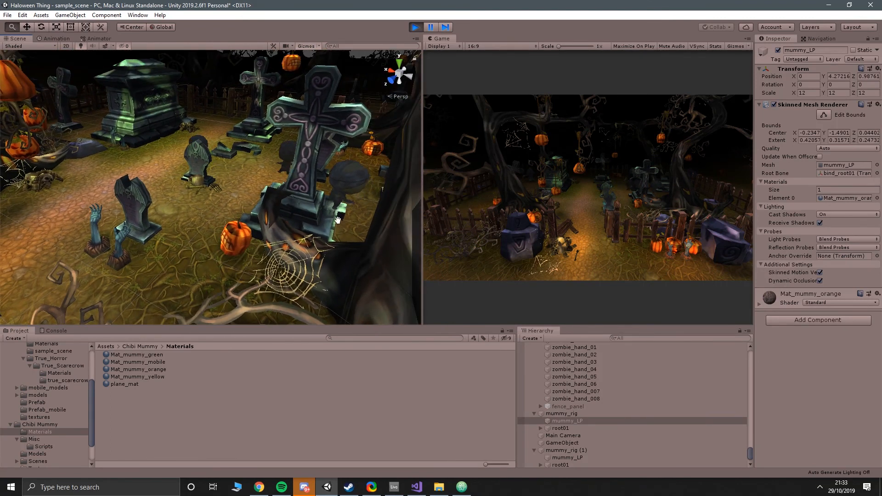
middle_click_drag(244, 207, 290, 226)
right_click_drag(289, 226, 338, 219)
scroll(275, 220, "down", 2)
middle_click_drag(271, 221, 320, 209)
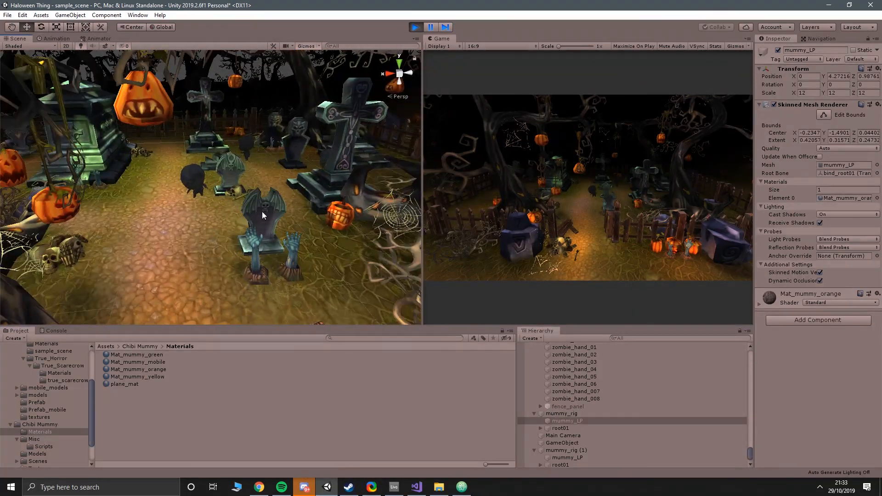
scroll(261, 211, "up", 3)
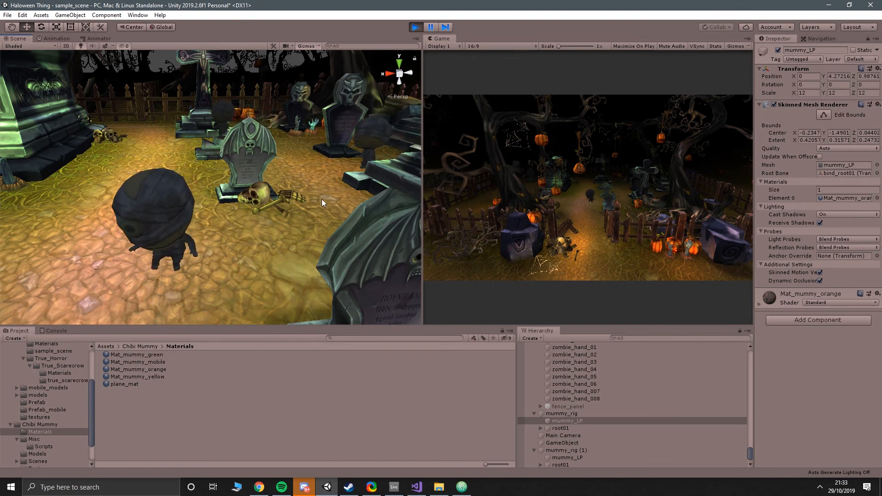
scroll(321, 199, "down", 3)
scroll(322, 199, "down", 4)
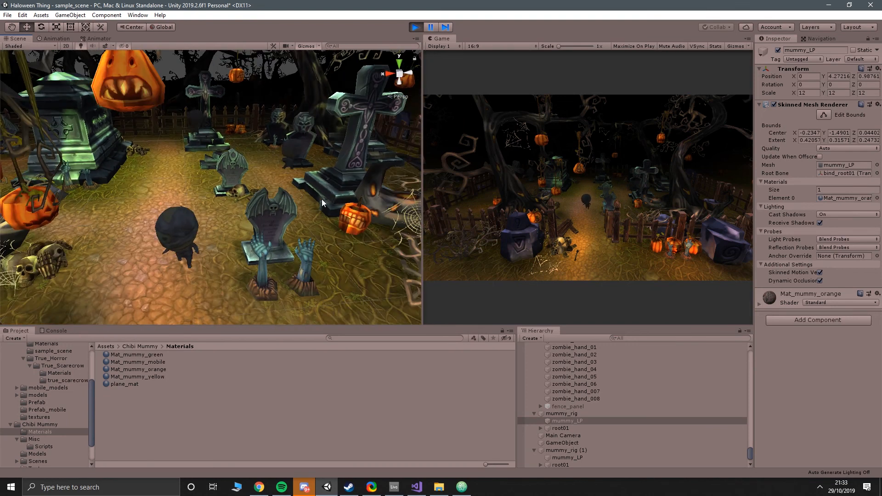
Inspect the settings of the Mat_mummy_green material in the Chibi Mummy Materials folder
left_click(164, 355)
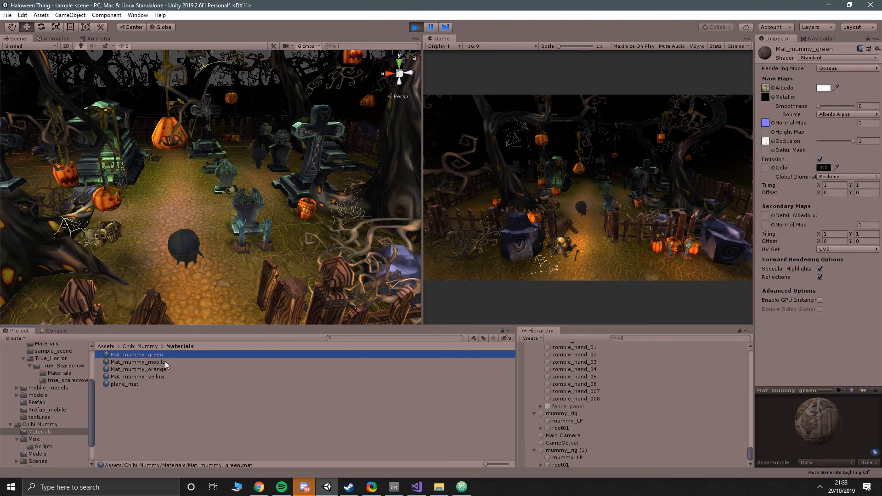